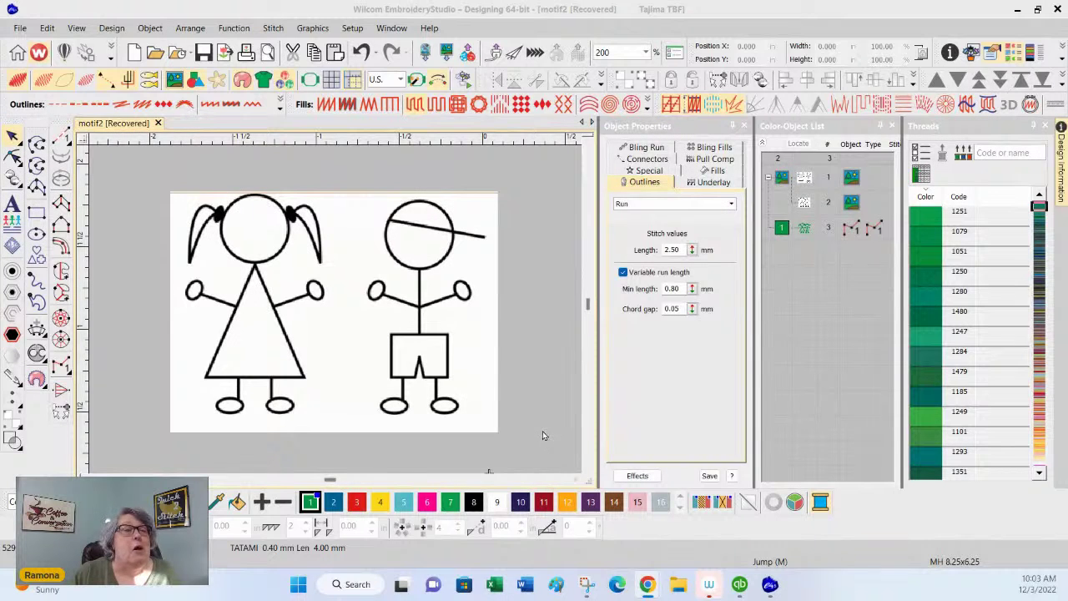
# - Lock the green stitched object of the two children figures so it cannot be moved
pyautogui.click(587, 304)
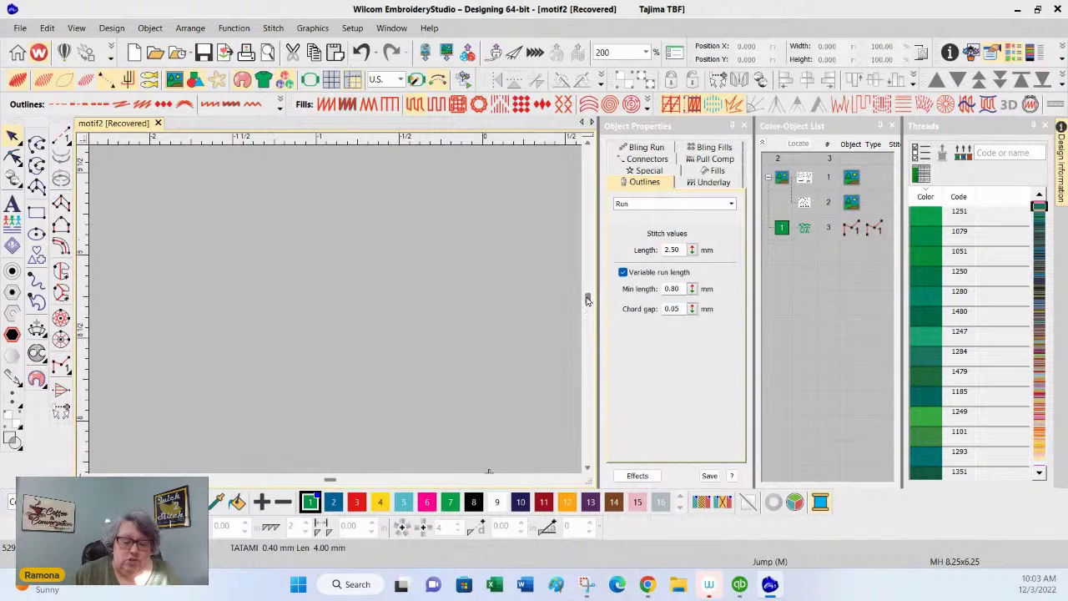
pyautogui.click(803, 232)
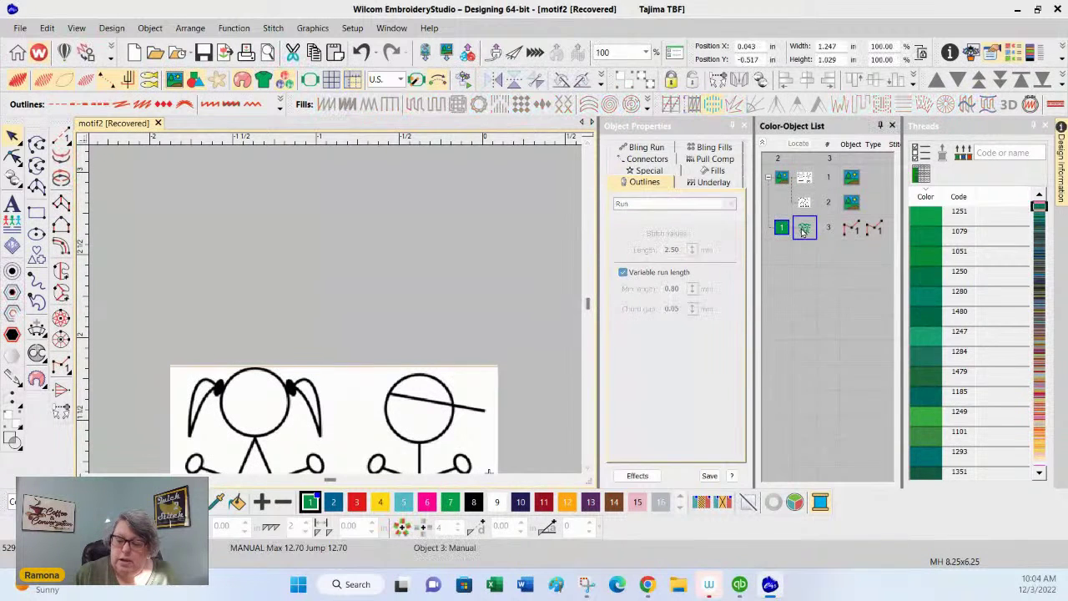
pyautogui.rightClick(803, 232)
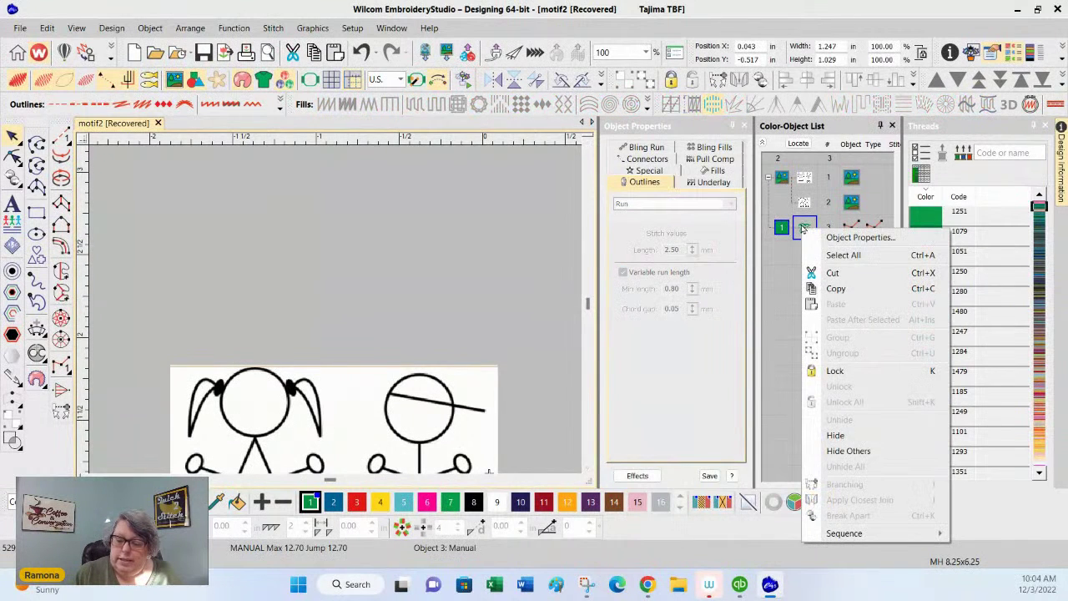
pyautogui.click(833, 373)
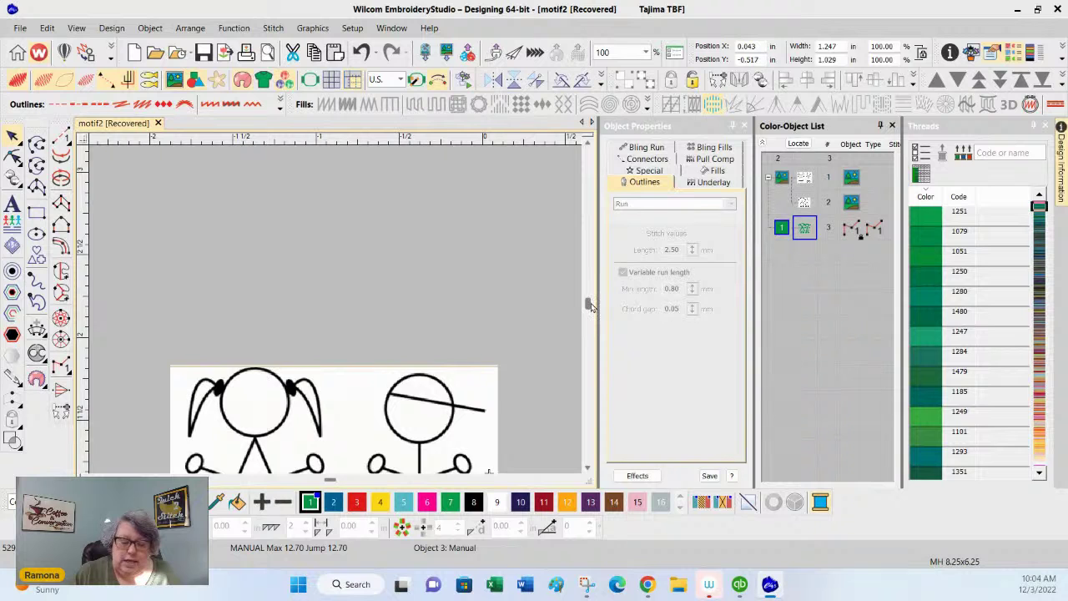
pyautogui.scroll(-3, 589, 307)
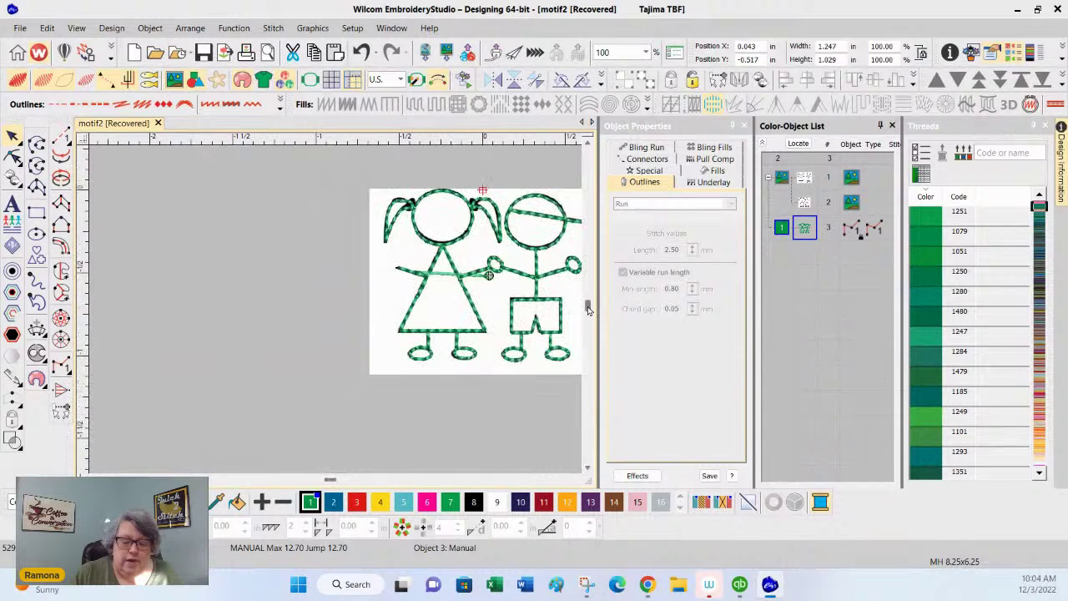
# - Hide the green stitched object so only the children artwork is displayed
pyautogui.rightClick(805, 234)
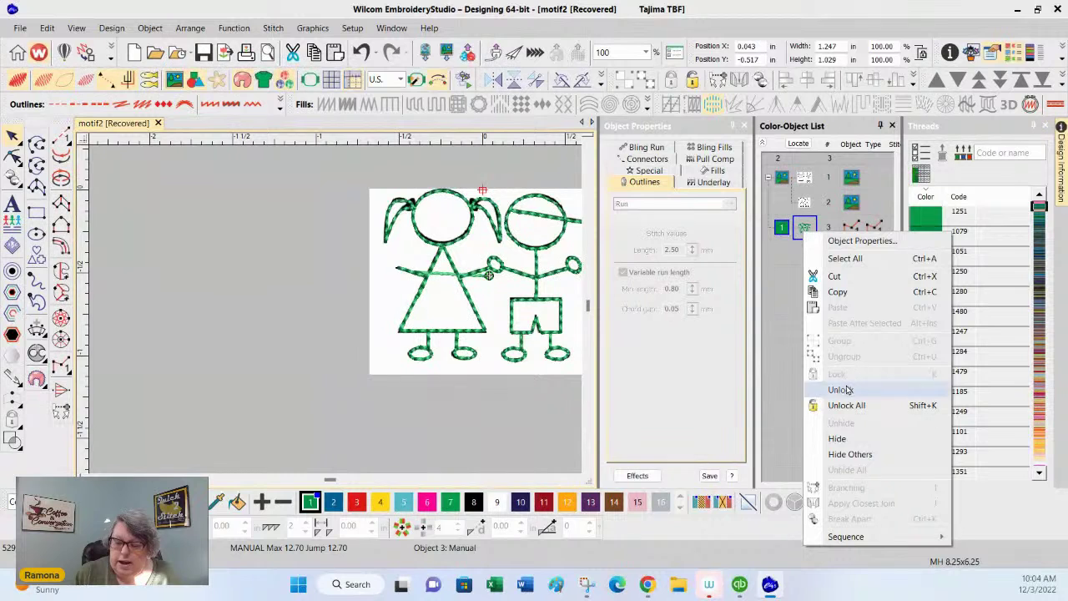
pyautogui.click(850, 454)
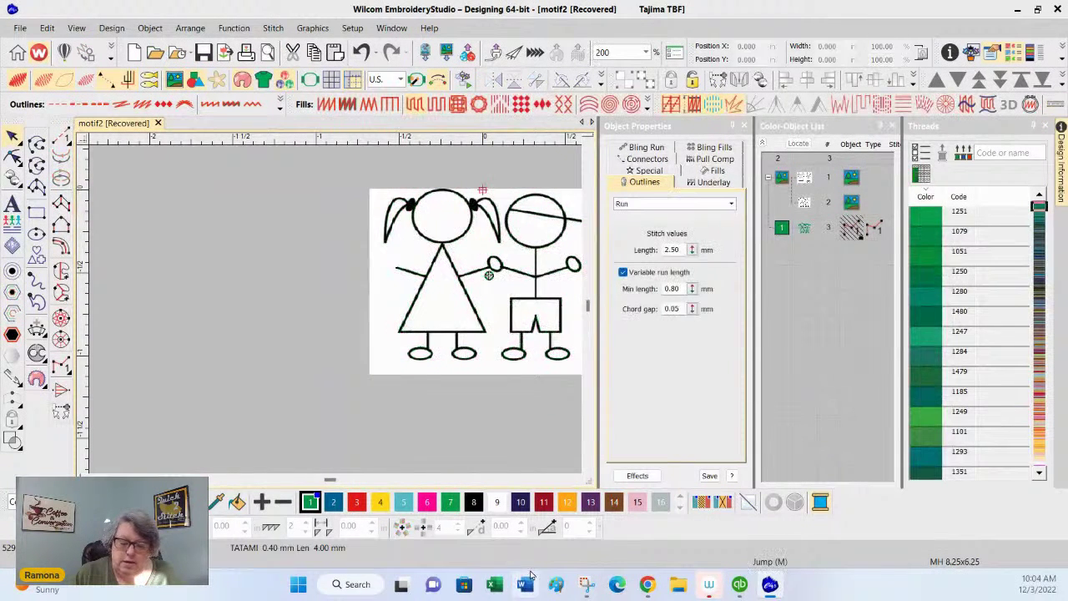
pyautogui.click(576, 480)
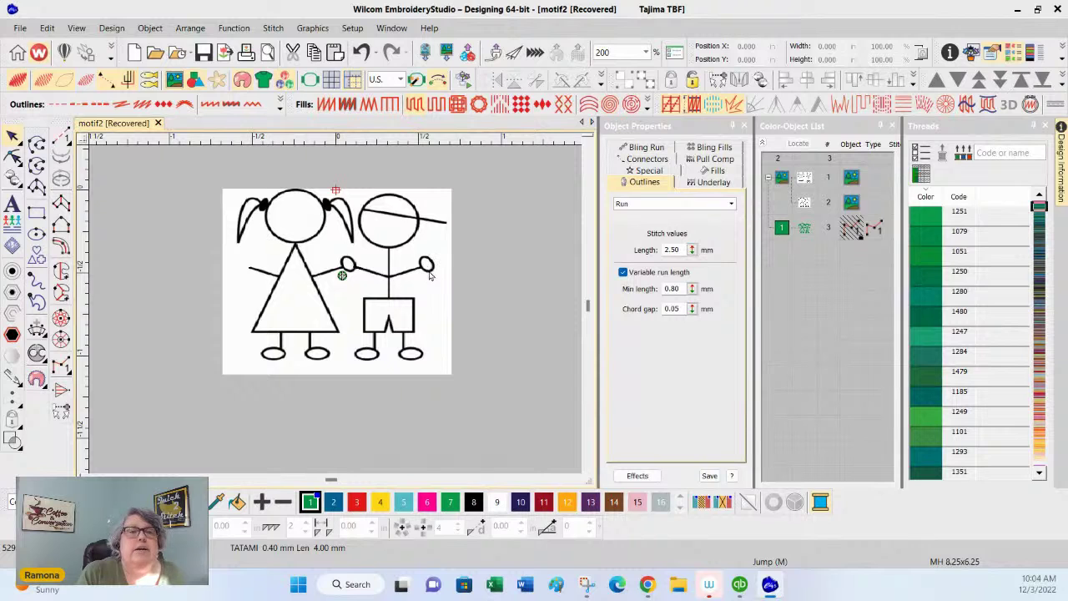
# - Place a copy of the children picture beside the original and delete that copy
pyautogui.moveTo(368, 316); pyautogui.dragTo(509, 343)
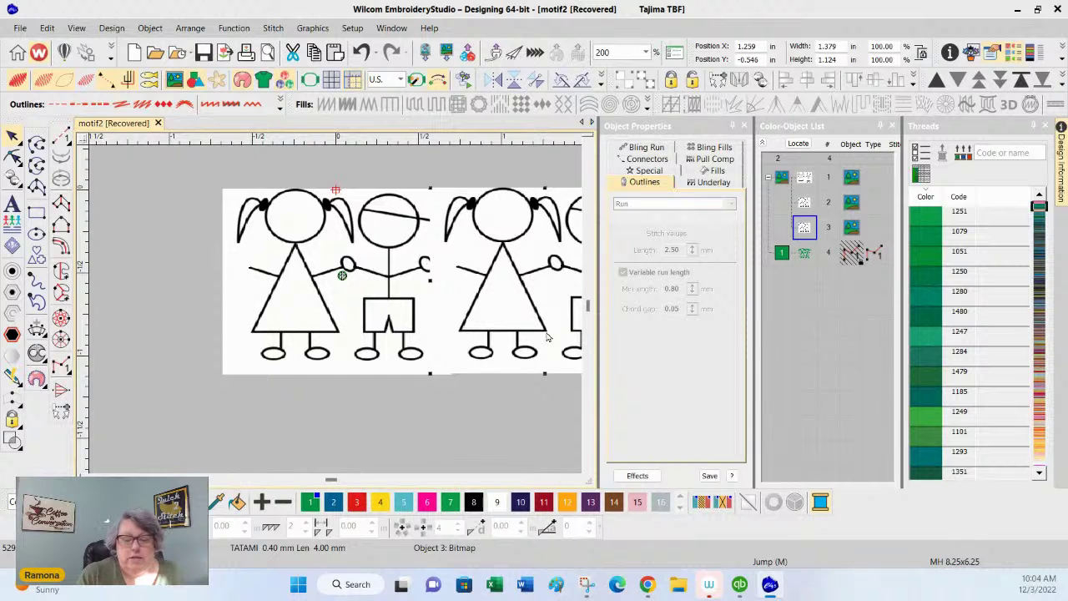
pyautogui.press('Delete')
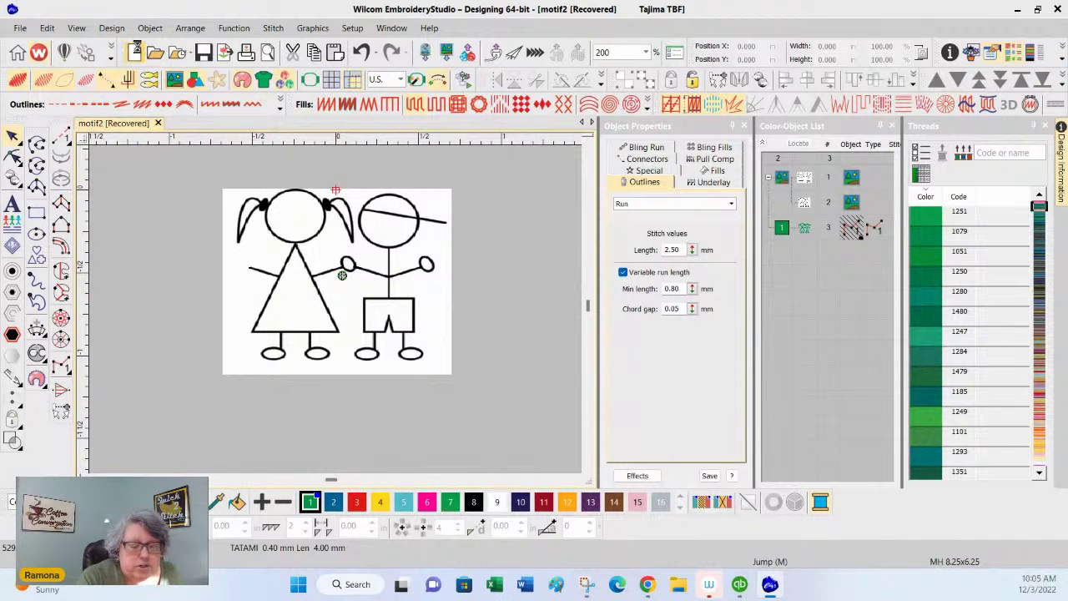
# - Create a new blank design without the hoop displayed and draw a filled rectangle about 4.43 in wide and 3.2 in high
pyautogui.click(135, 53)
pyautogui.click(311, 78)
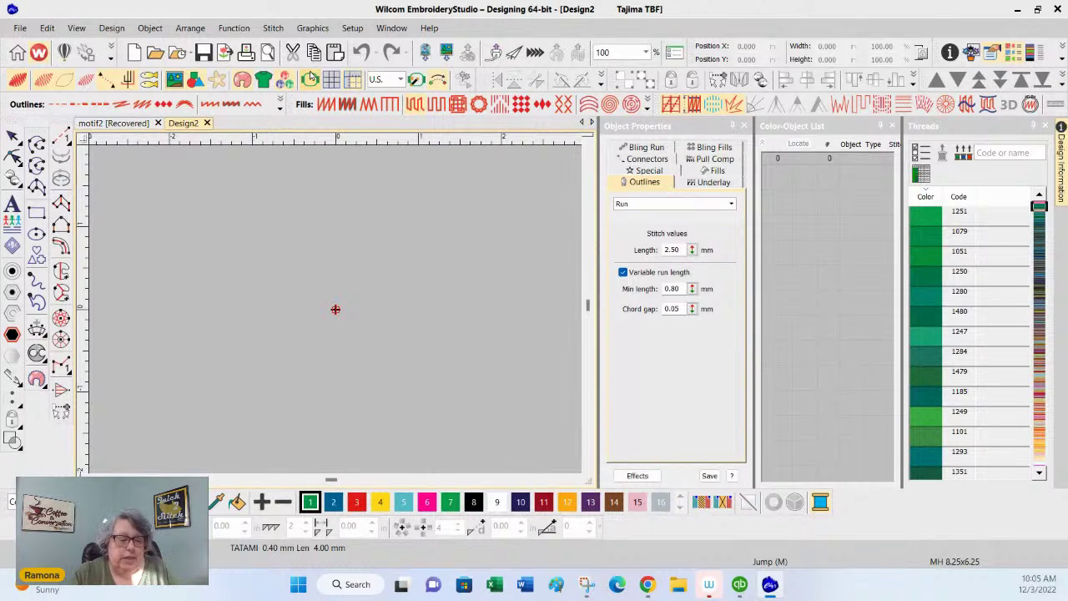
pyautogui.click(37, 212)
pyautogui.click(159, 161)
pyautogui.click(527, 425)
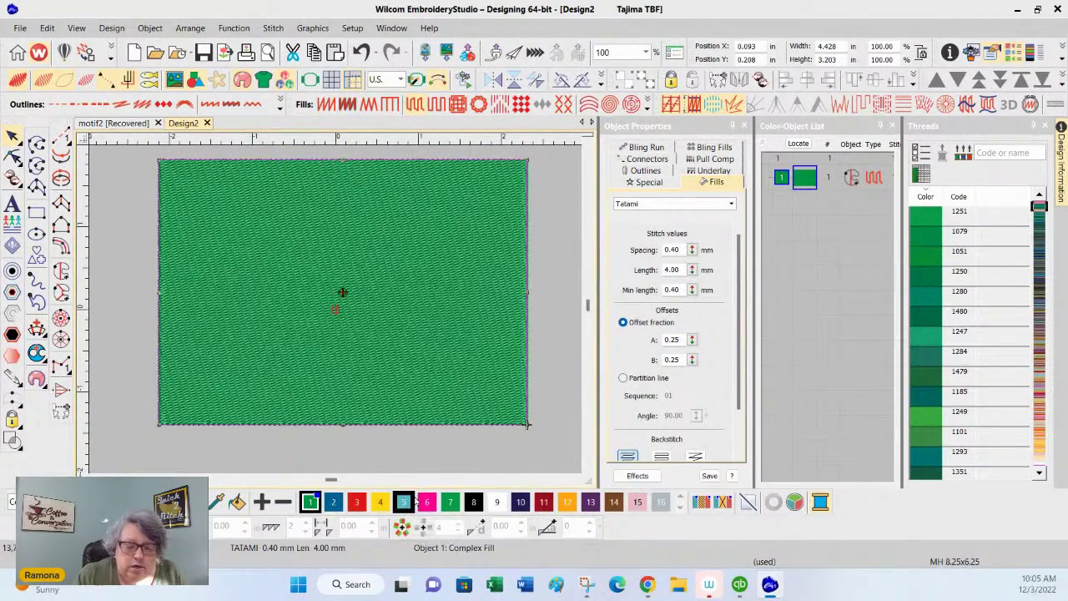
# - Recolor the rectangle with thread color 5 and move it down slightly
pyautogui.click(405, 502)
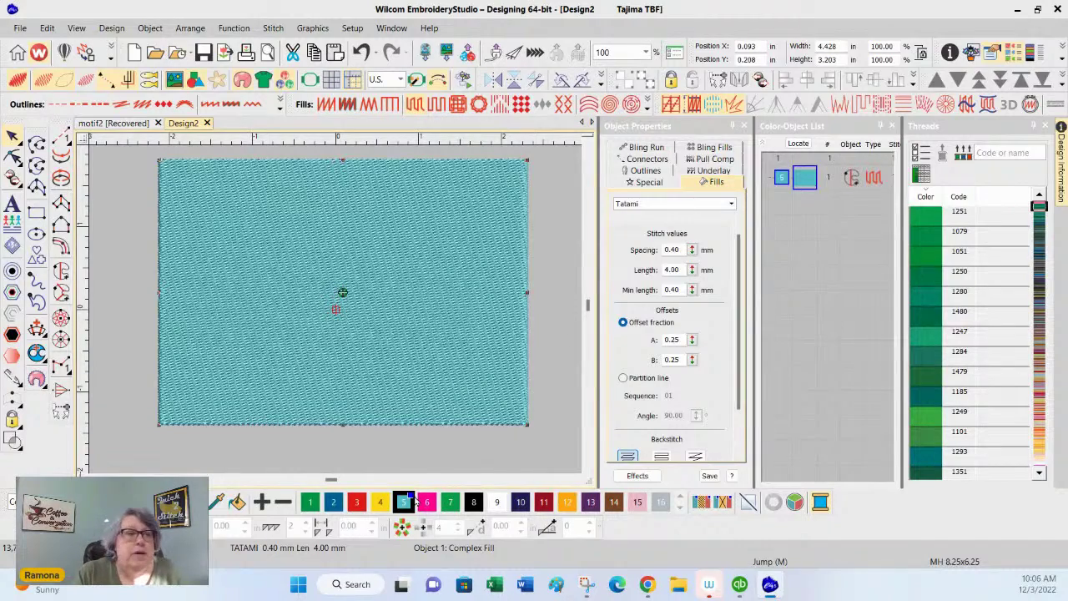
pyautogui.moveTo(517, 286); pyautogui.dragTo(516, 297)
pyautogui.click(832, 309)
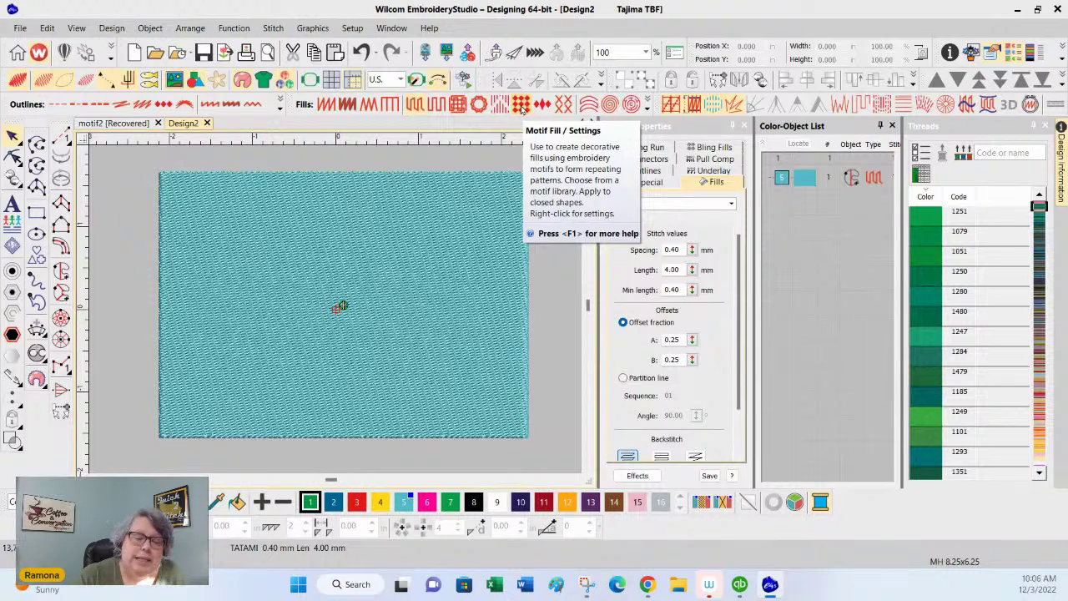
# - Set the current fill type to Motif Fill and show the motif previews of the Single Motifs set
pyautogui.click(521, 104)
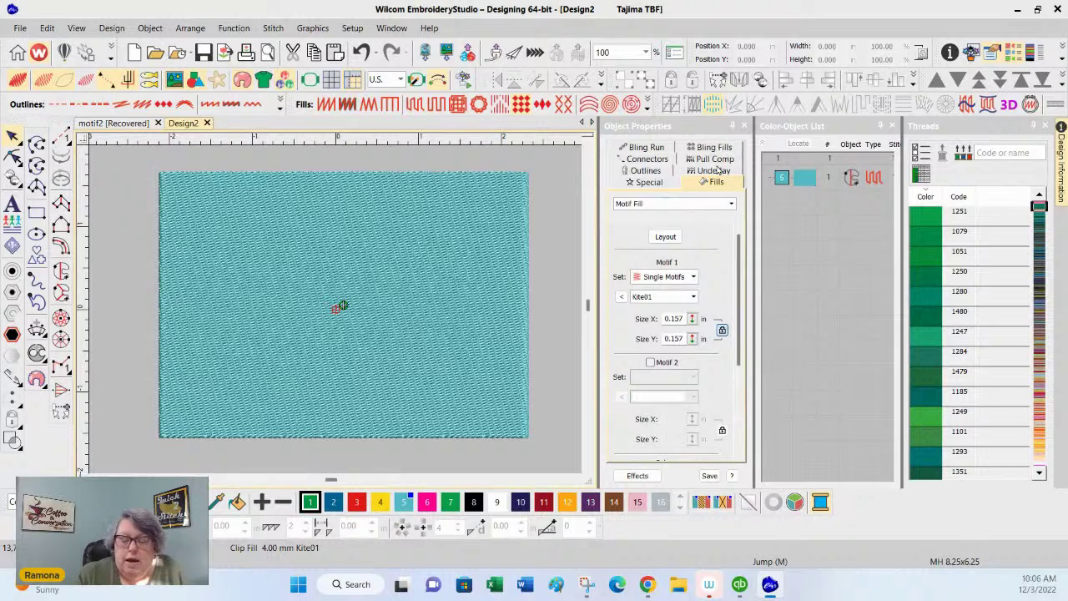
pyautogui.click(731, 209)
pyautogui.click(660, 297)
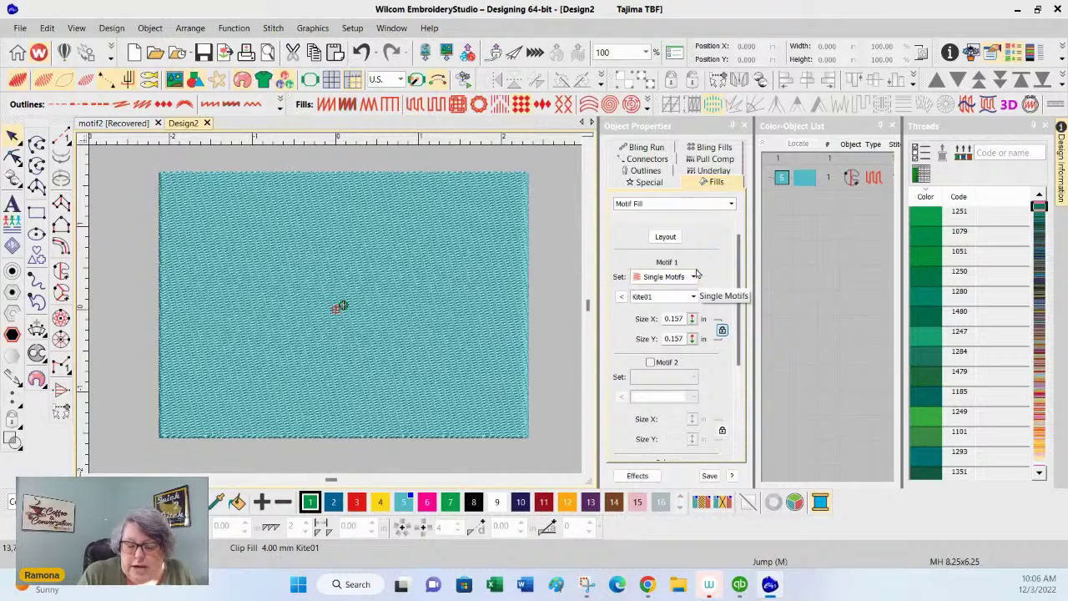
pyautogui.click(621, 299)
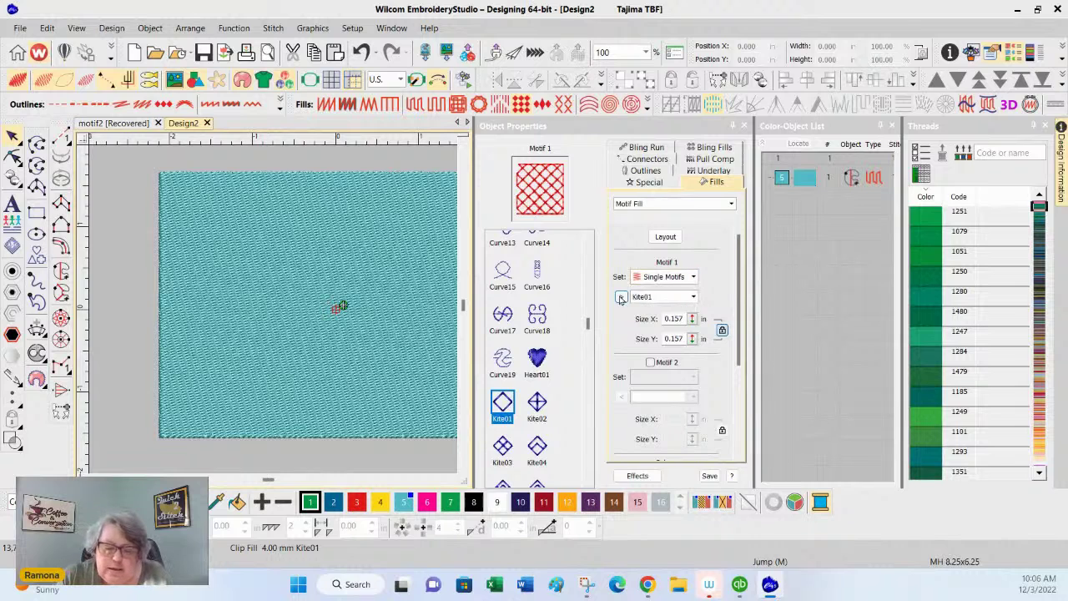
pyautogui.click(622, 298)
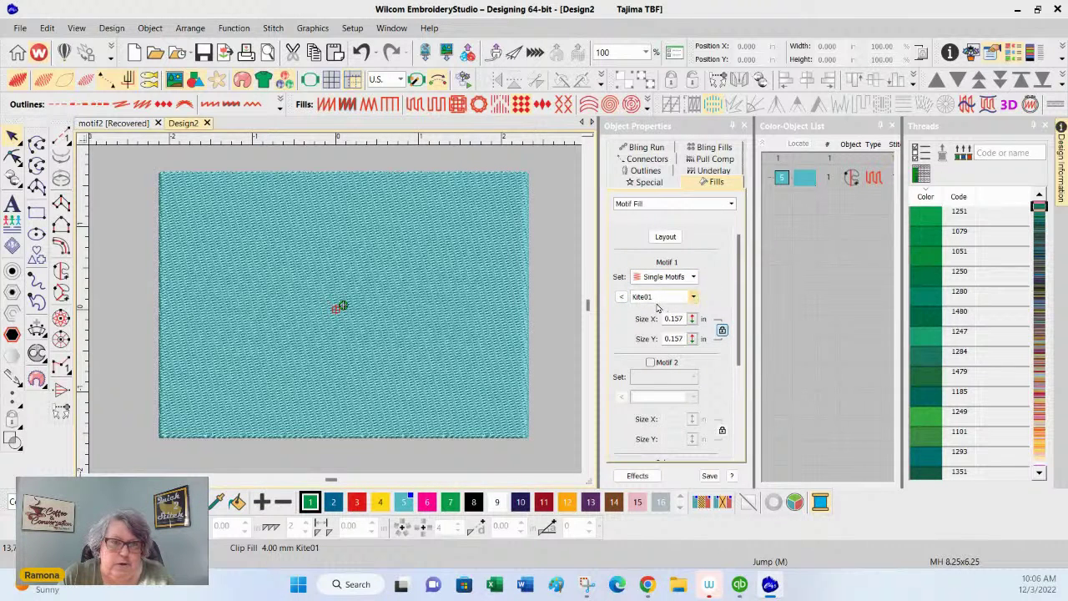
pyautogui.click(622, 299)
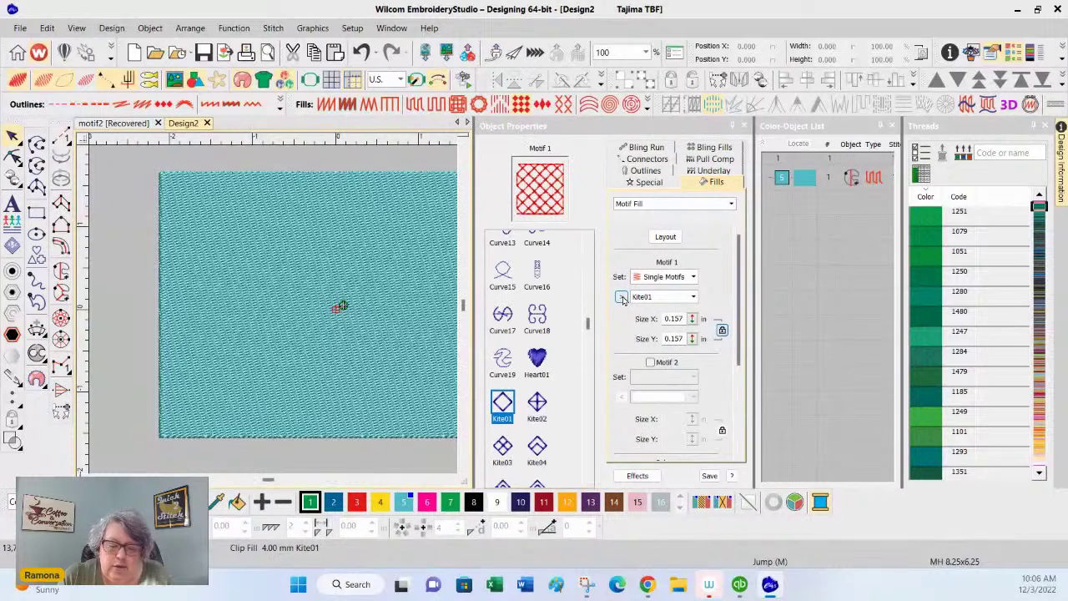
# - Look through the available motif sets and choose the Circle02 motif from Single Motifs
pyautogui.click(693, 276)
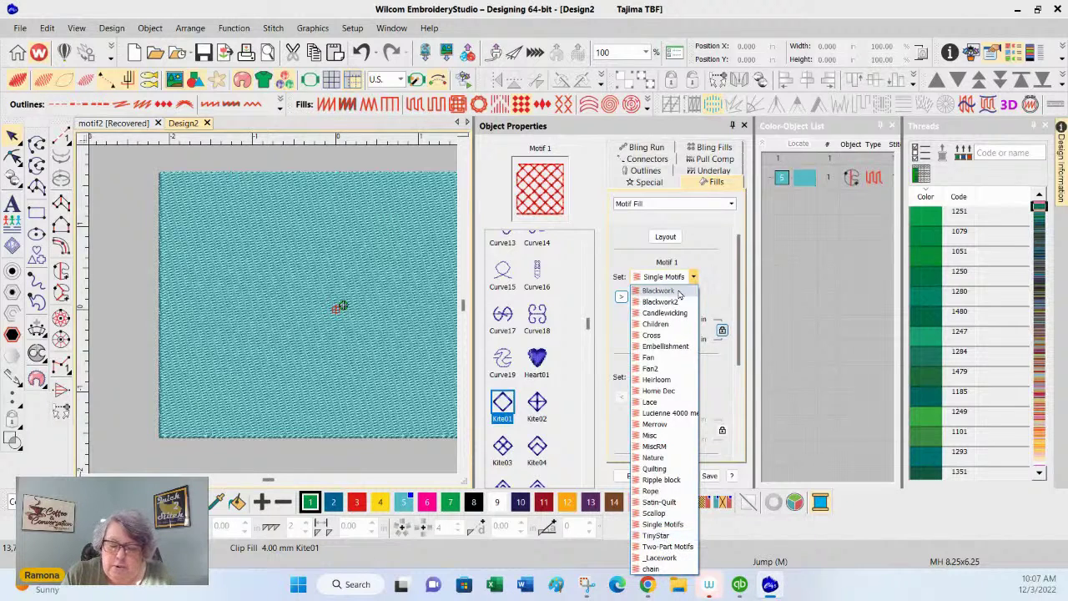
pyautogui.click(626, 298)
pyautogui.moveTo(587, 324); pyautogui.dragTo(589, 237)
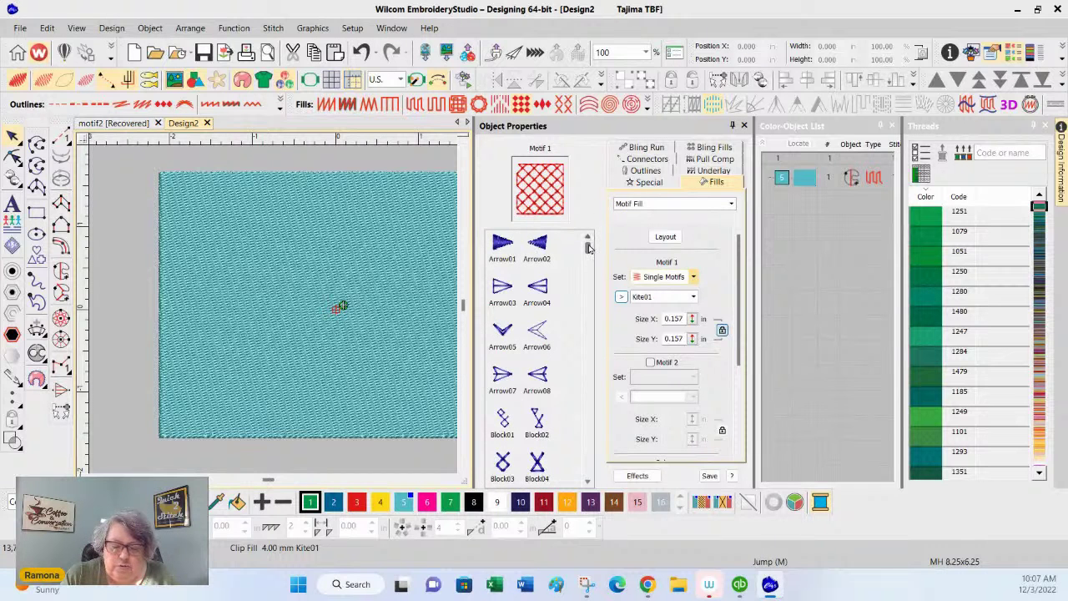
pyautogui.scroll(-3, 590, 255)
pyautogui.moveTo(589, 255); pyautogui.dragTo(590, 289)
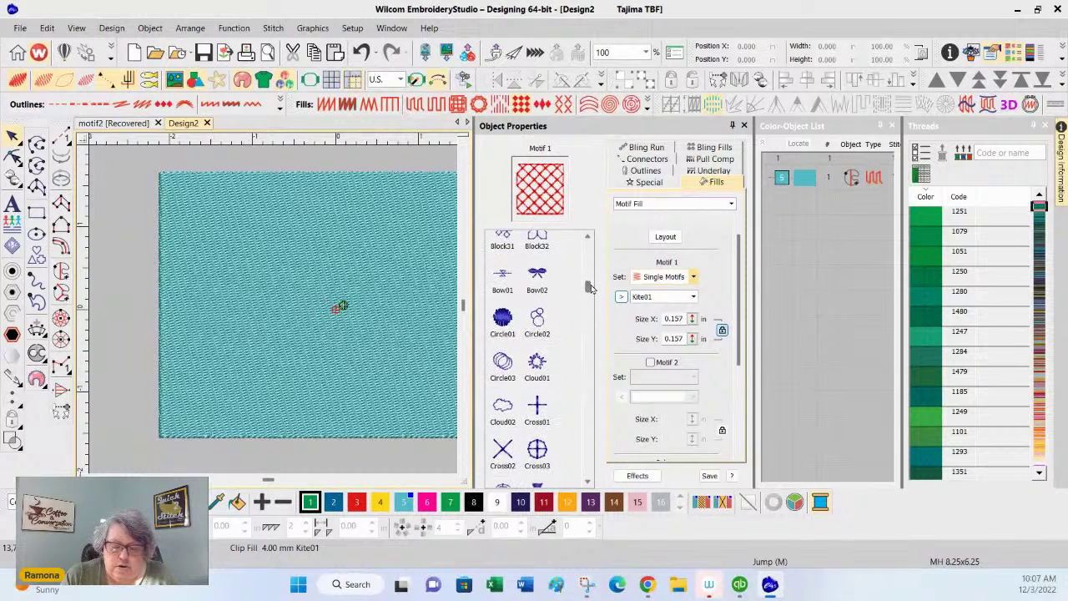
pyautogui.click(542, 322)
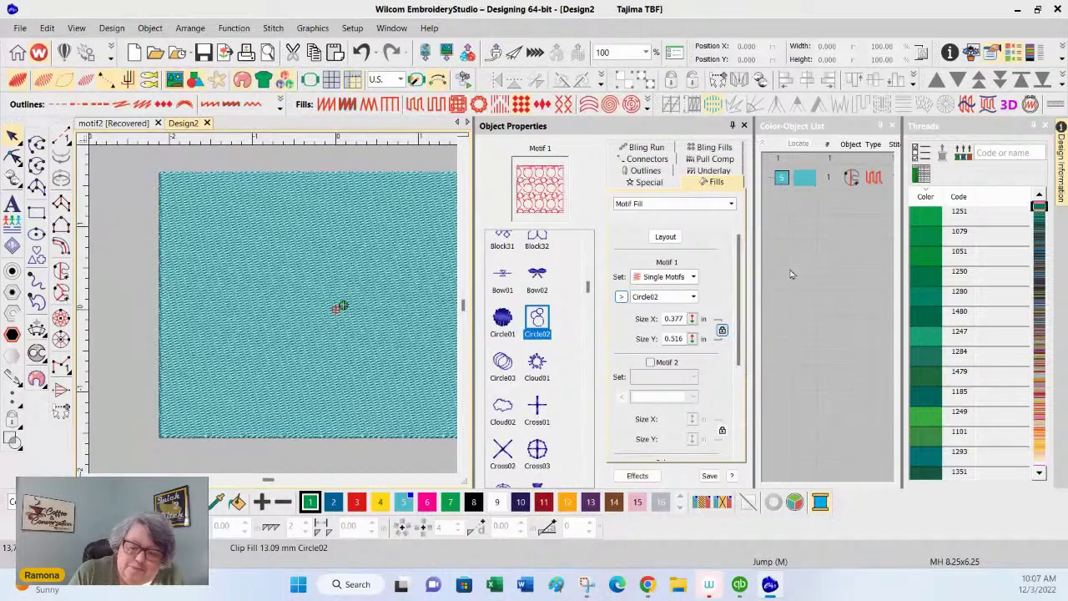
# - Apply the Circle02 motif fill to the rectangle and change its thread to color 10
pyautogui.click(814, 179)
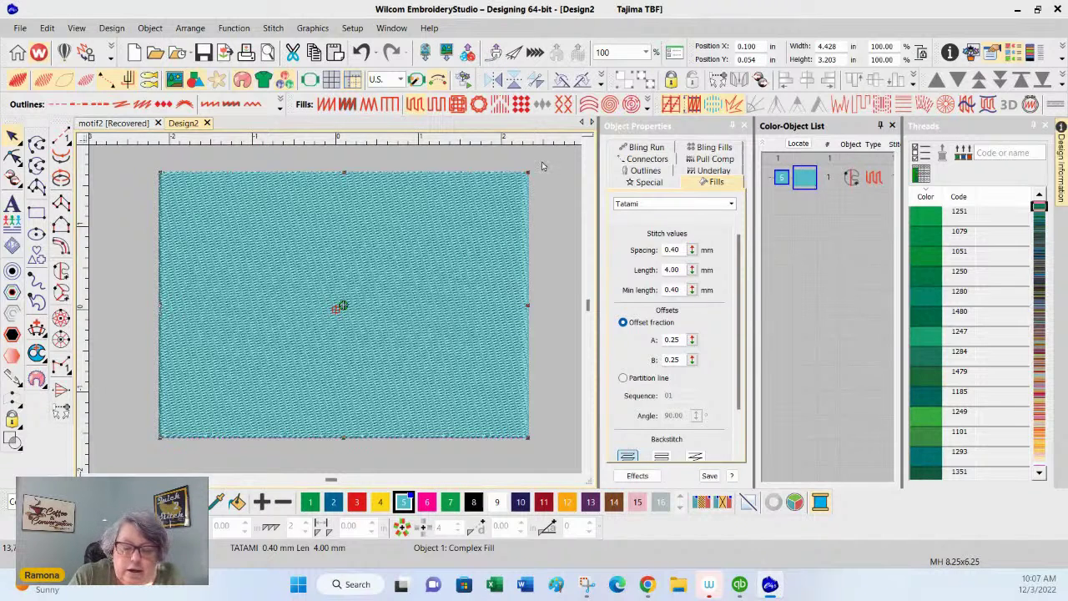
pyautogui.click(520, 105)
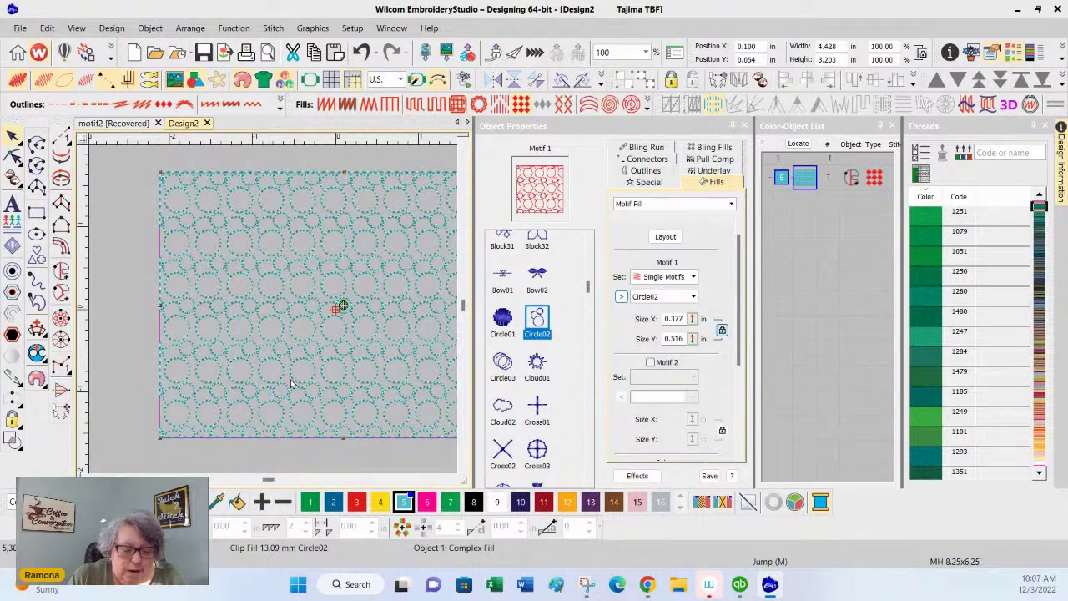
pyautogui.click(457, 480)
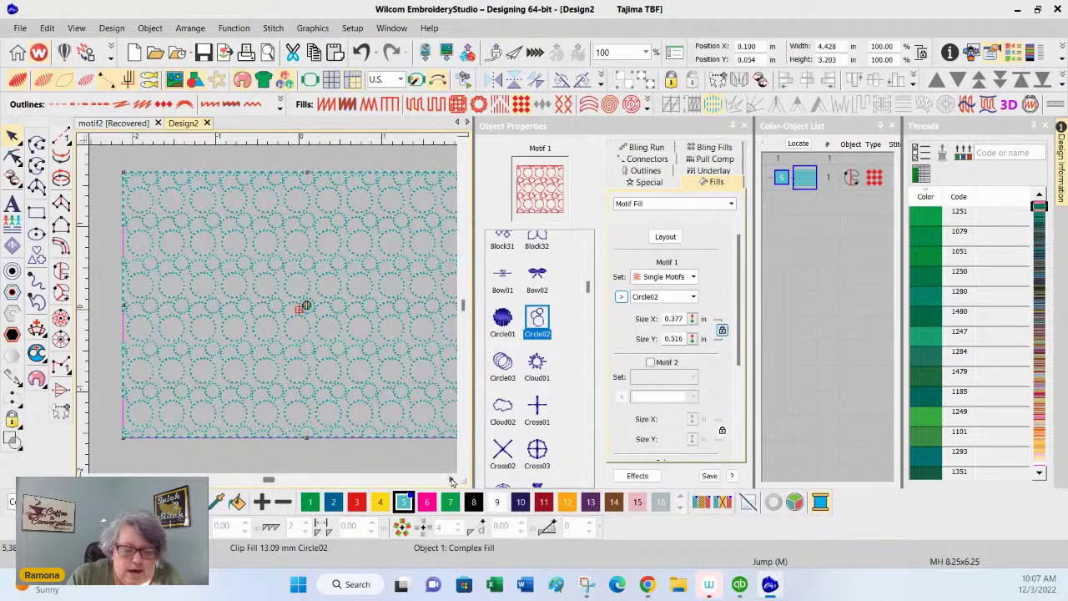
pyautogui.click(460, 481)
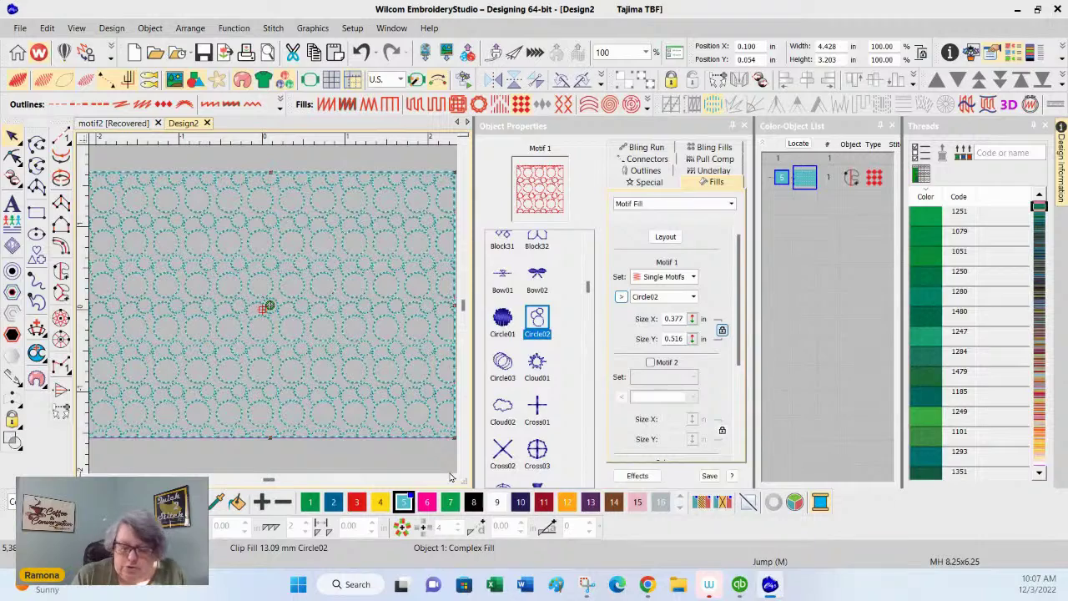
pyautogui.click(521, 501)
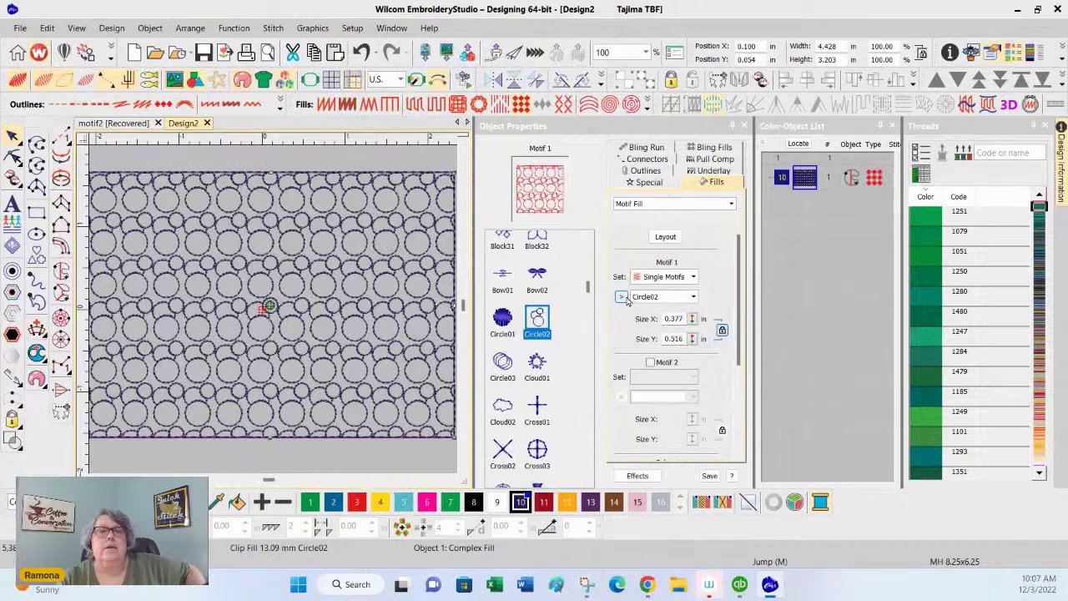
# - Change the rectangle's fill motif to Cloud02 and set the pattern rotation to 35°
pyautogui.click(504, 408)
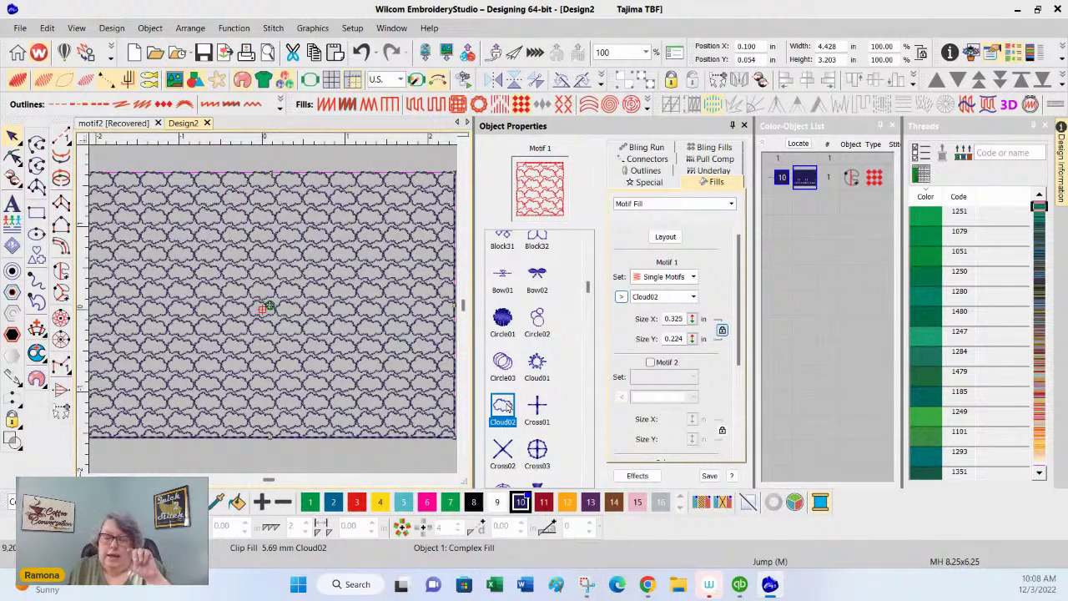
pyautogui.moveTo(740, 306); pyautogui.dragTo(644, 396)
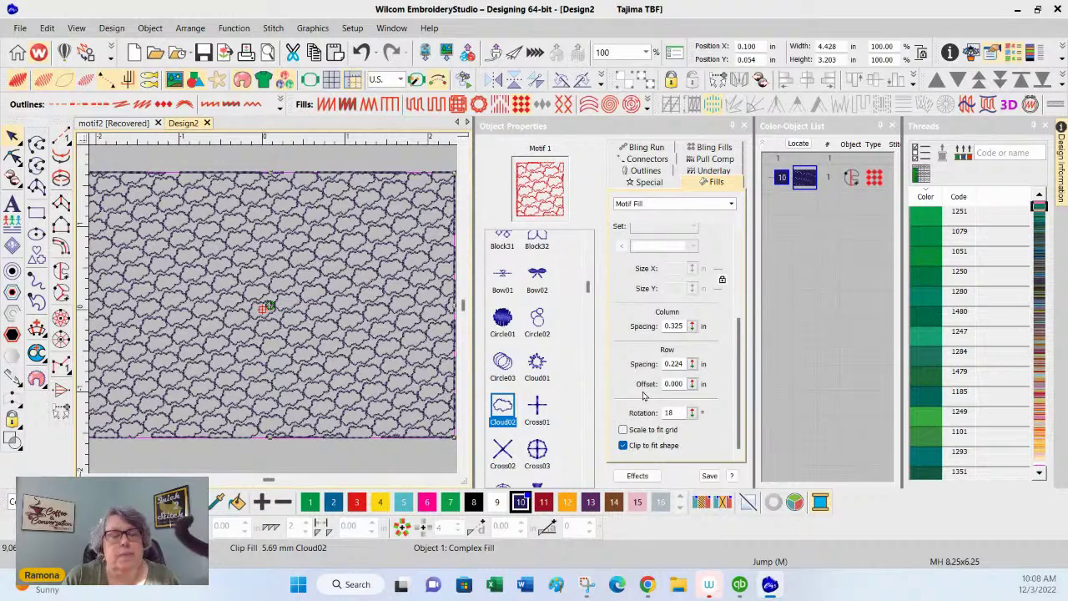
pyautogui.moveTo(692, 413); pyautogui.dragTo(639, 395)
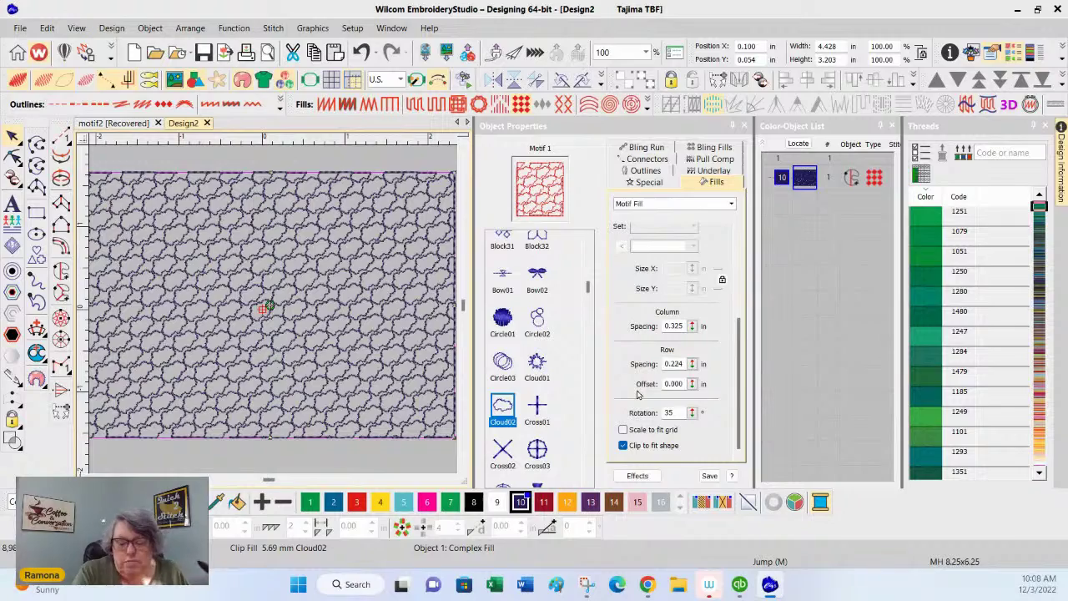
# - Try the Cross03, Block32 and Cross01 motifs on the rectangle's fill and settle on the Cross15 motif
pyautogui.click(545, 452)
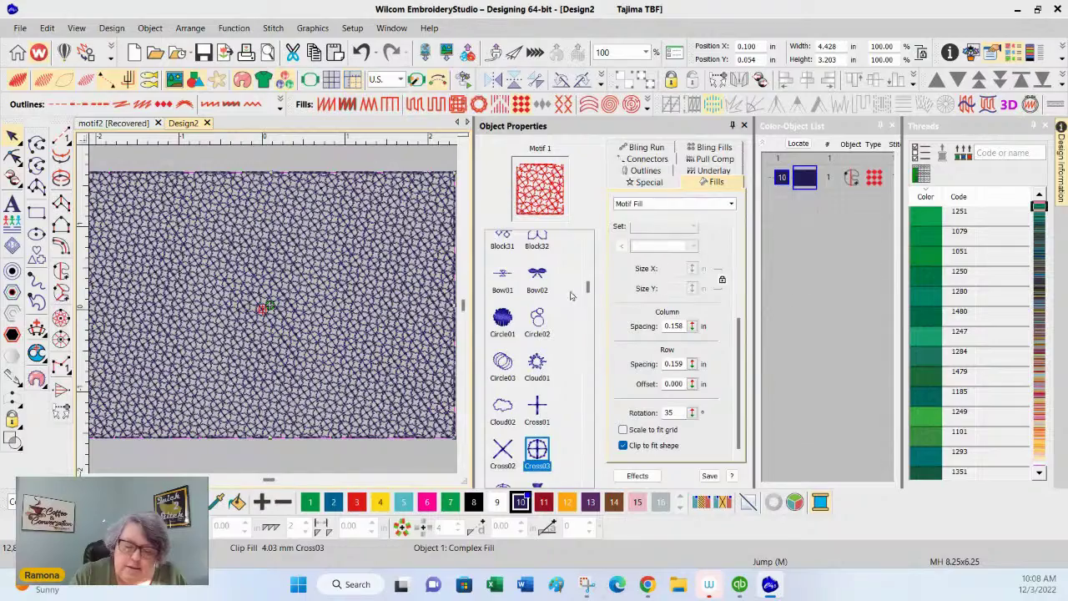
pyautogui.scroll(1, 588, 288)
pyautogui.scroll(-1, 588, 288)
pyautogui.click(539, 268)
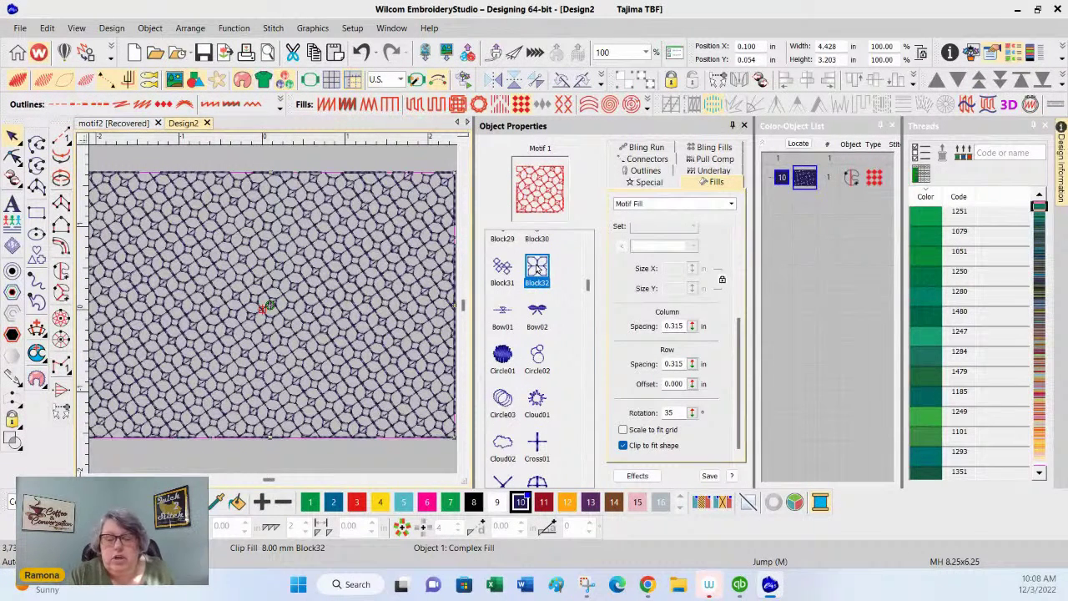
pyautogui.click(539, 443)
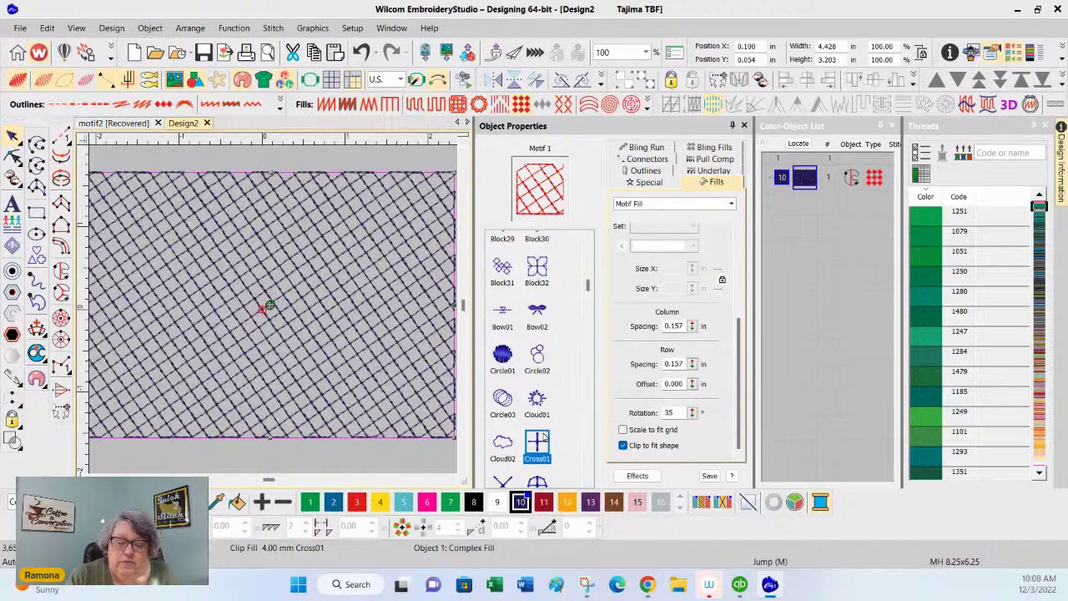
pyautogui.moveTo(589, 283); pyautogui.dragTo(589, 303)
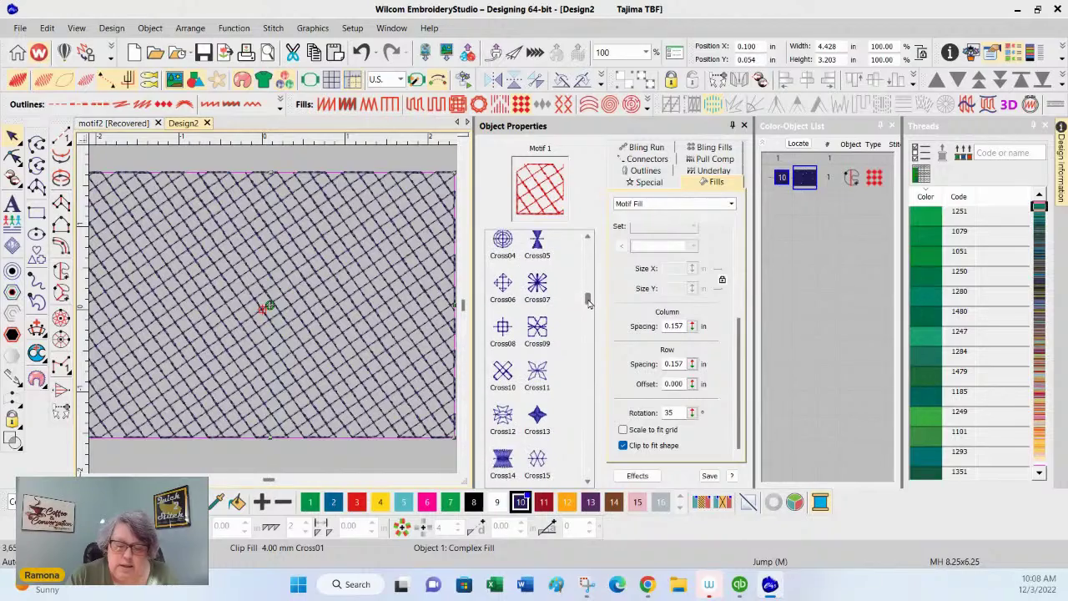
pyautogui.click(537, 459)
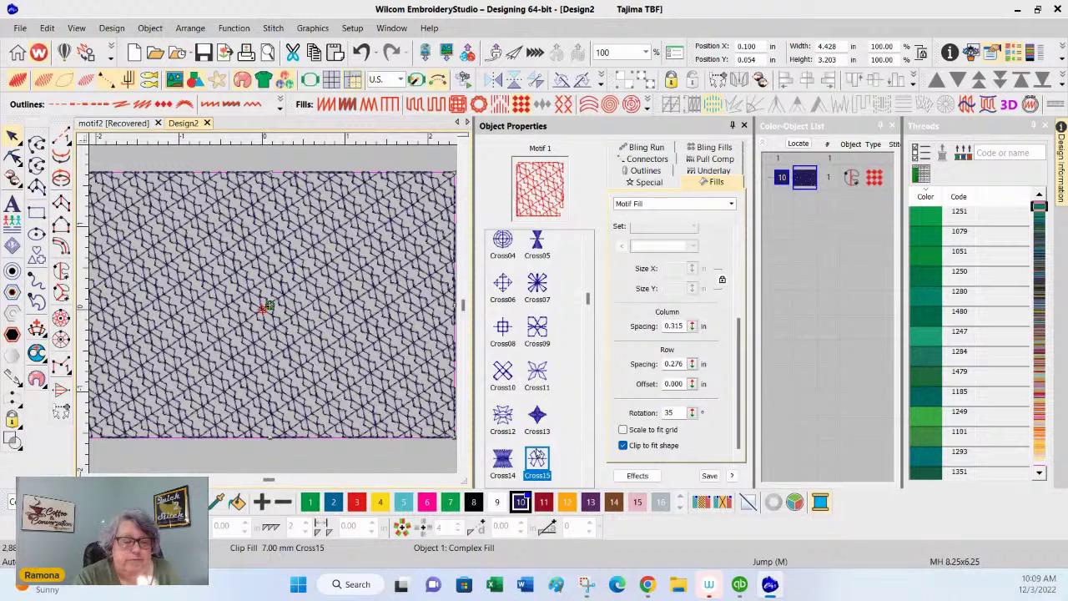
# - Create a new blank design and hide its hoop outline
pyautogui.click(133, 53)
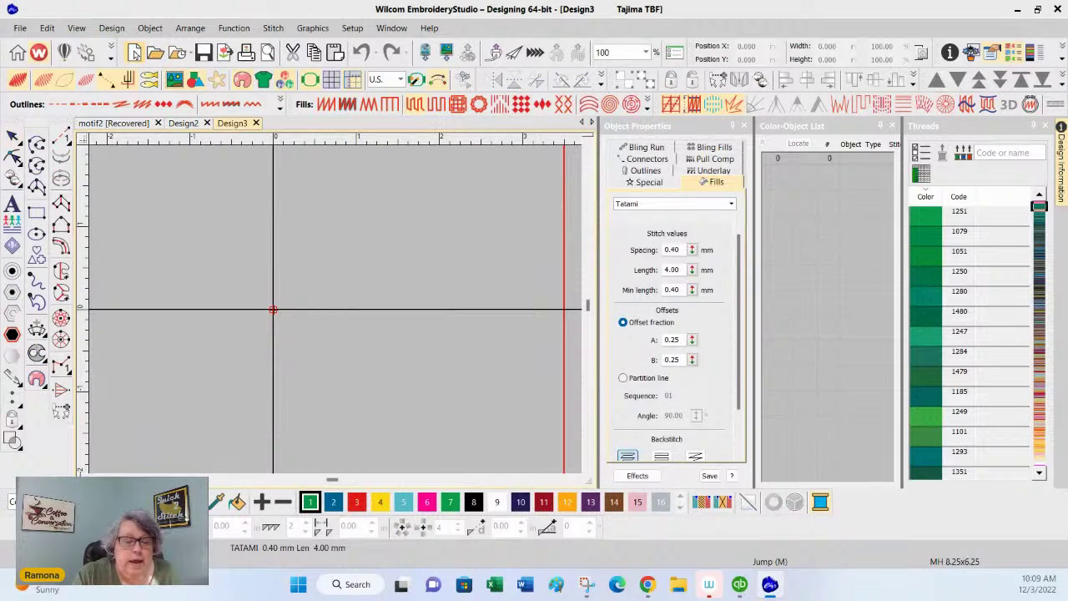
pyautogui.click(309, 80)
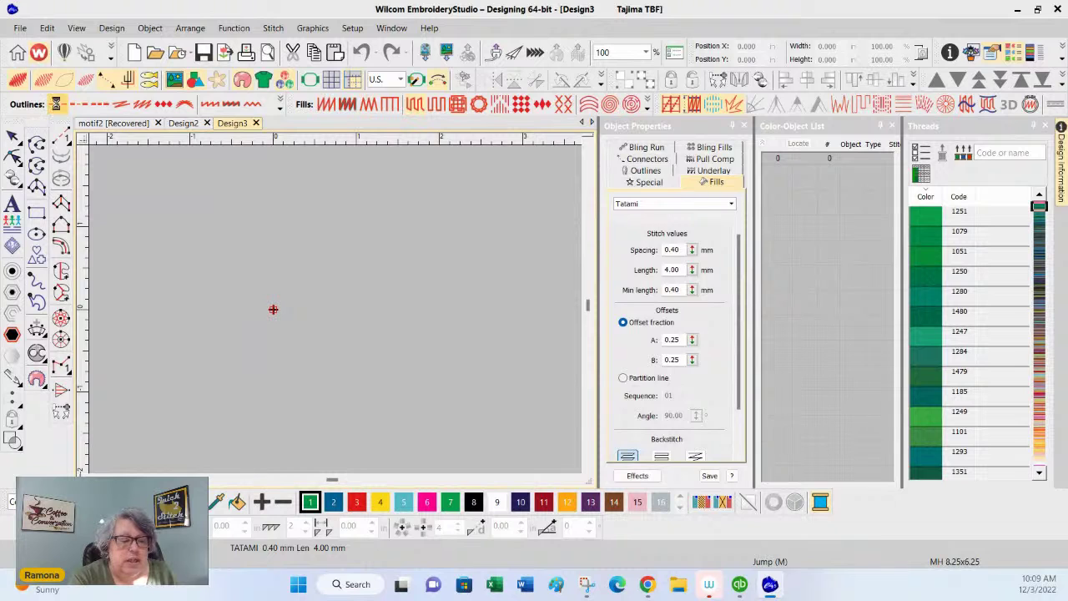
# - Digitize an open looping spiral with a straight tail as a Run outline, about 5.65 in wide and 4.29 in high
pyautogui.click(56, 104)
pyautogui.click(36, 148)
pyautogui.click(192, 407)
pyautogui.click(152, 367)
pyautogui.rightClick(169, 281)
pyautogui.rightClick(313, 187)
pyautogui.rightClick(450, 247)
pyautogui.rightClick(423, 396)
pyautogui.click(275, 394)
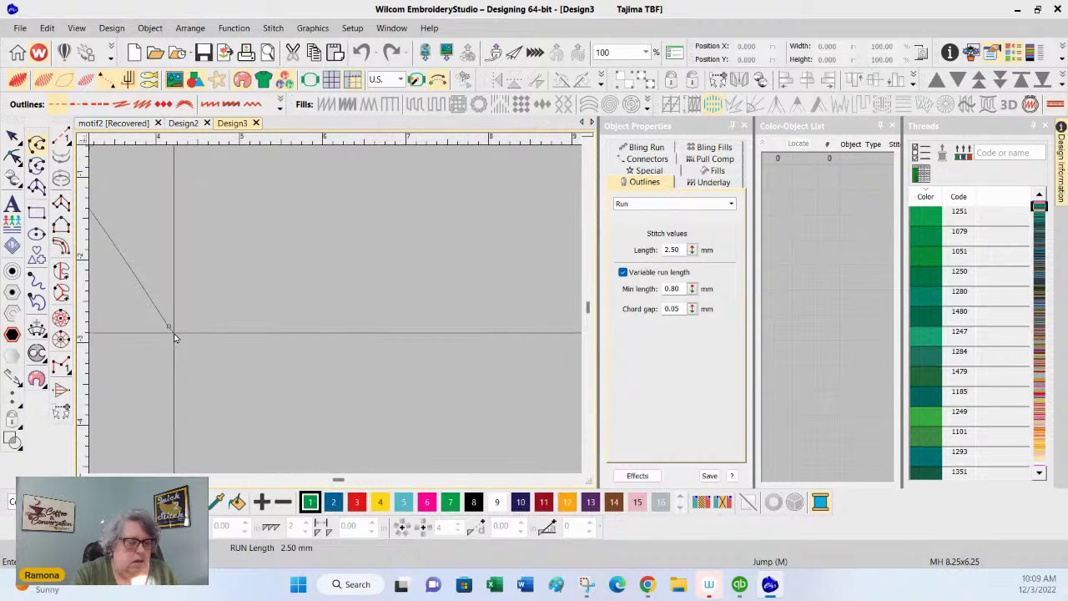
pyautogui.click(168, 326)
pyautogui.press('Return')
pyautogui.click(339, 499)
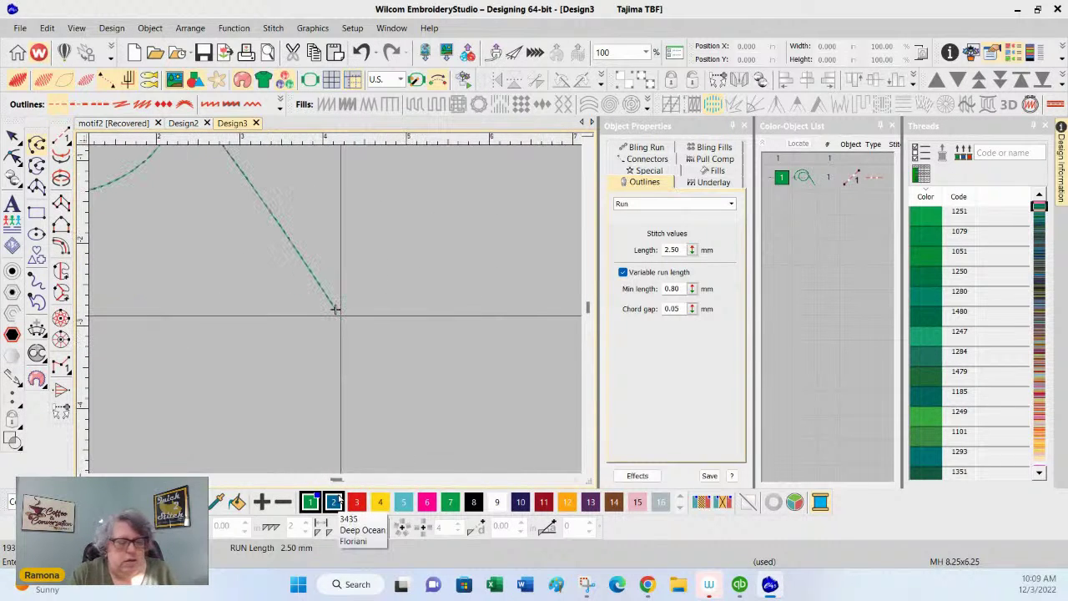
# - Change the looping line's thread to color 10
pyautogui.scroll(3, 100, 303)
pyautogui.scroll(-2, 100, 184)
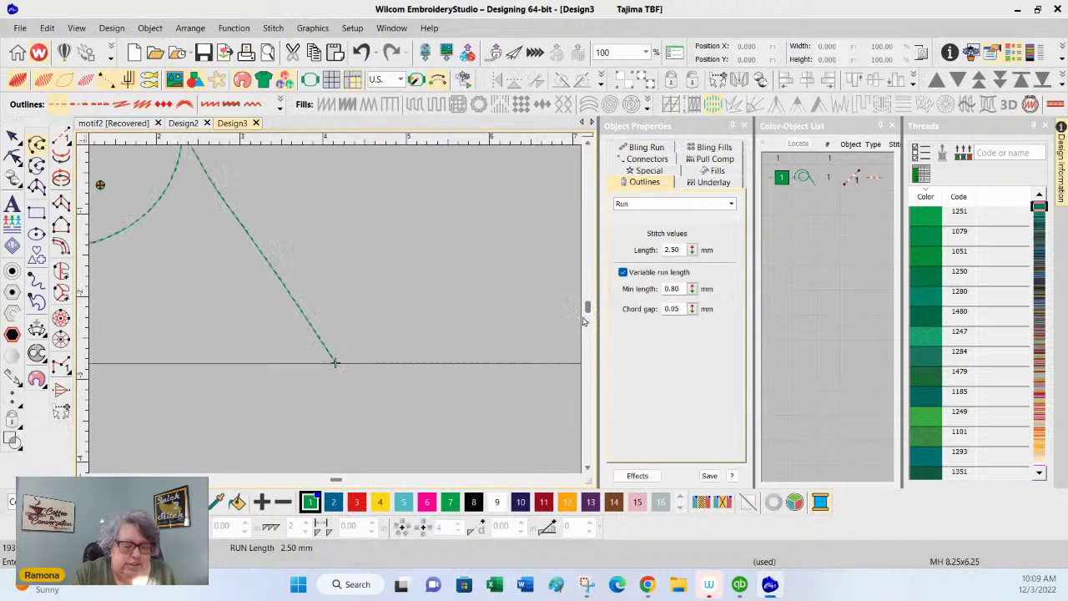
pyautogui.hscroll(-1, 334, 362)
pyautogui.hscroll(-5, 384, 362)
pyautogui.click(589, 146)
pyautogui.click(589, 146)
pyautogui.click(803, 177)
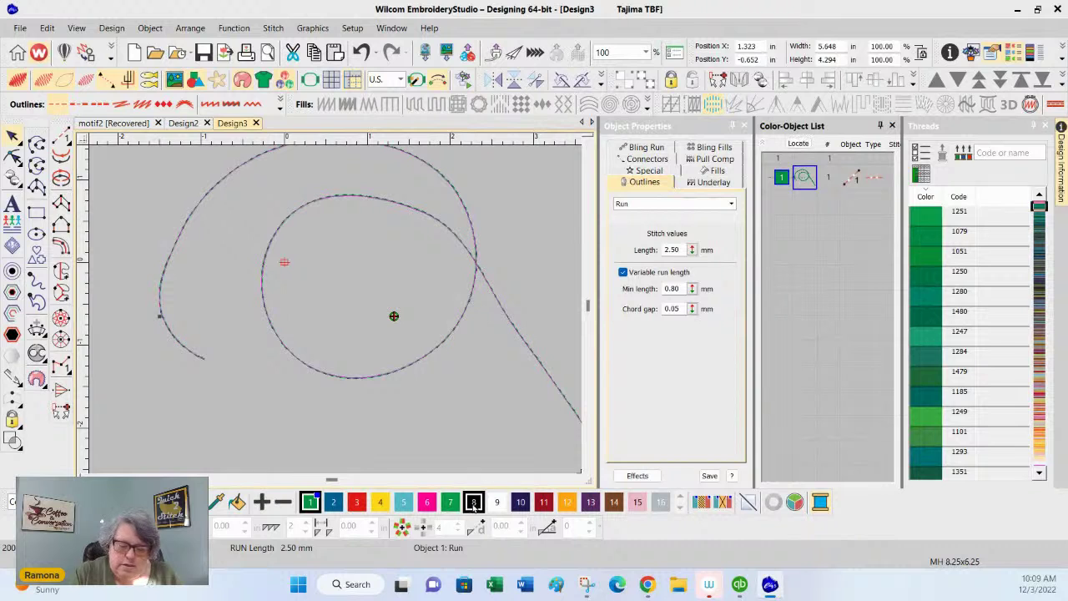
pyautogui.click(520, 501)
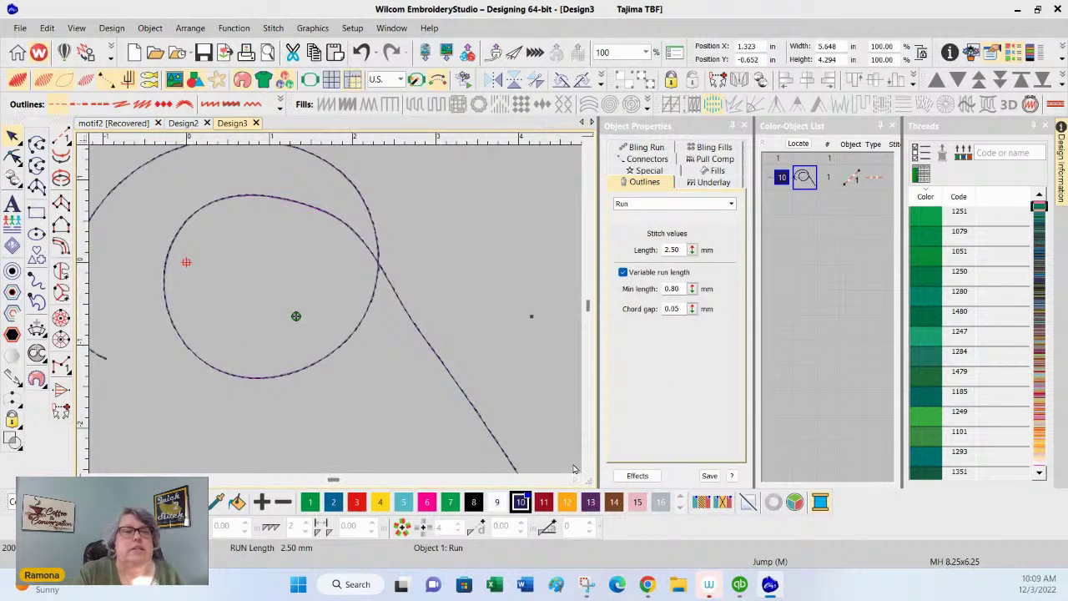
pyautogui.click(591, 147)
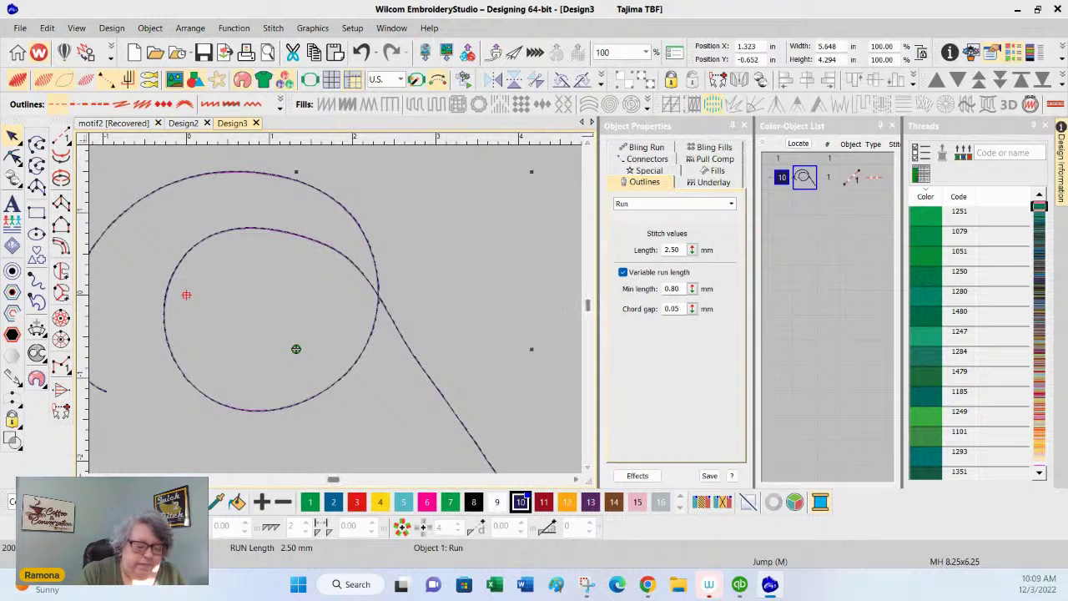
pyautogui.hscroll(-2, 333, 300)
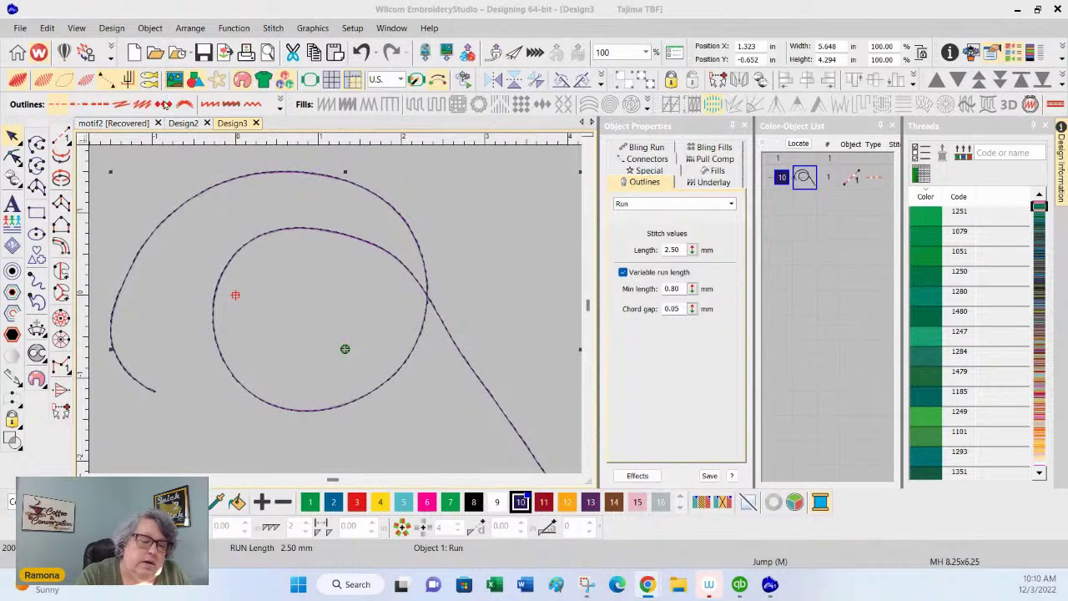
# - Convert the looping line to a Motif Run and try the Curve12, Curve18, Heart01 and Curve13 motifs from Single Motifs
pyautogui.click(210, 105)
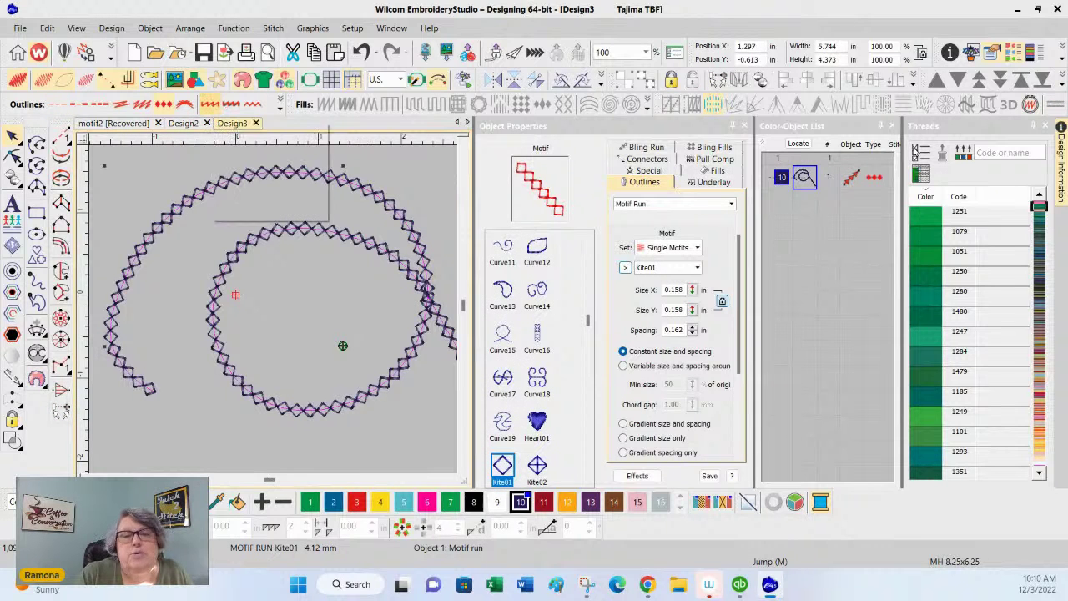
pyautogui.click(538, 249)
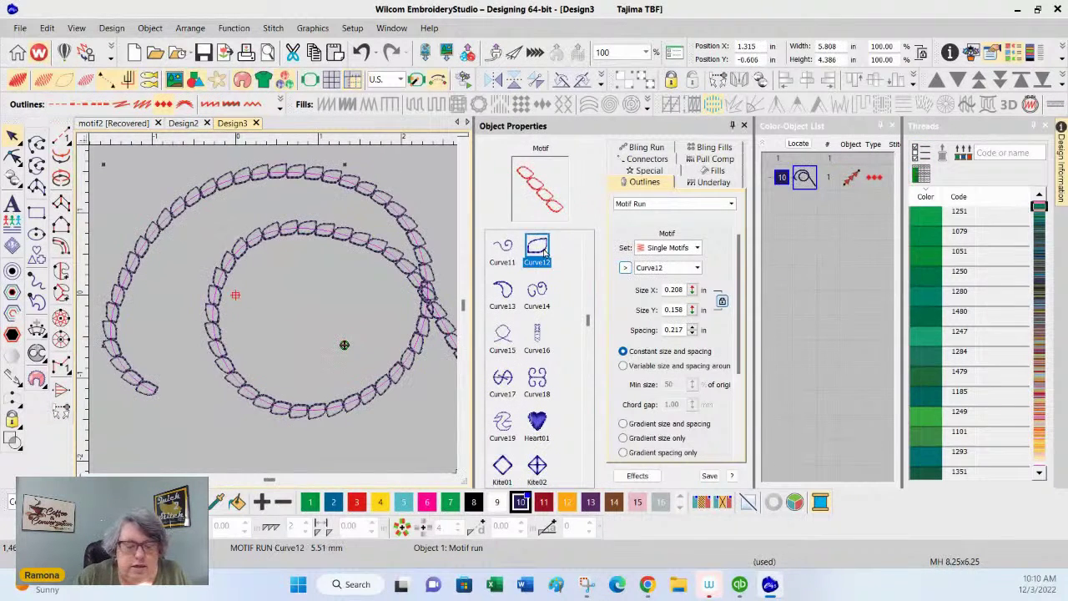
pyautogui.click(543, 380)
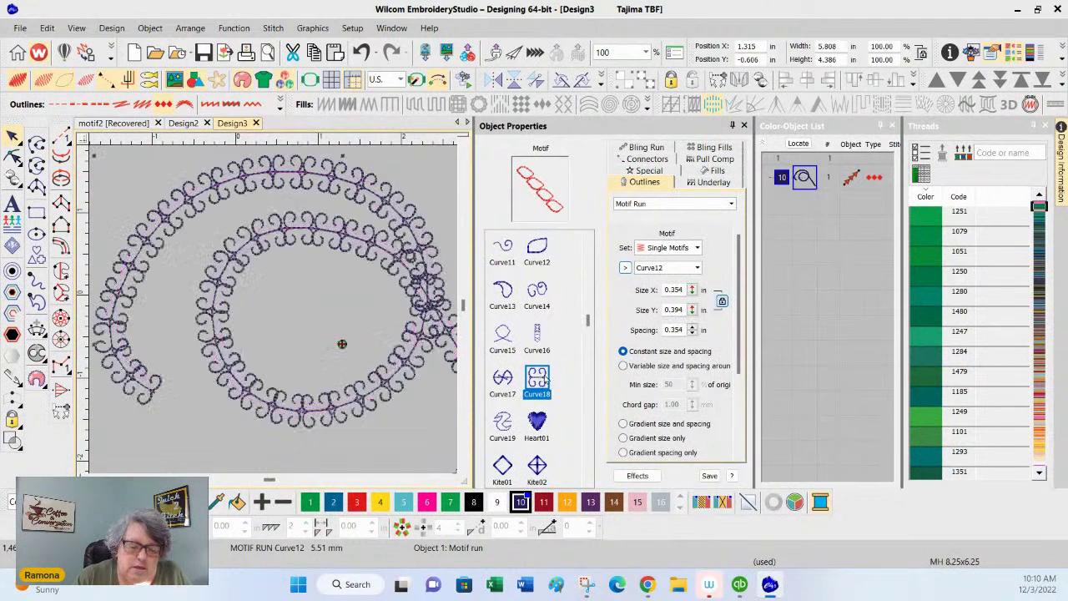
pyautogui.click(539, 424)
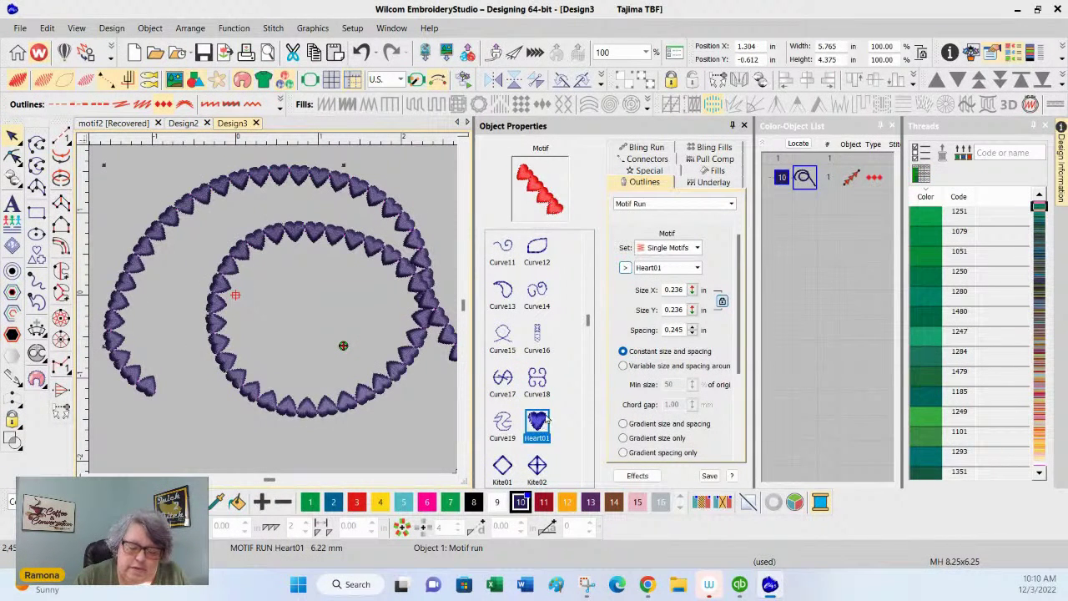
pyautogui.click(504, 292)
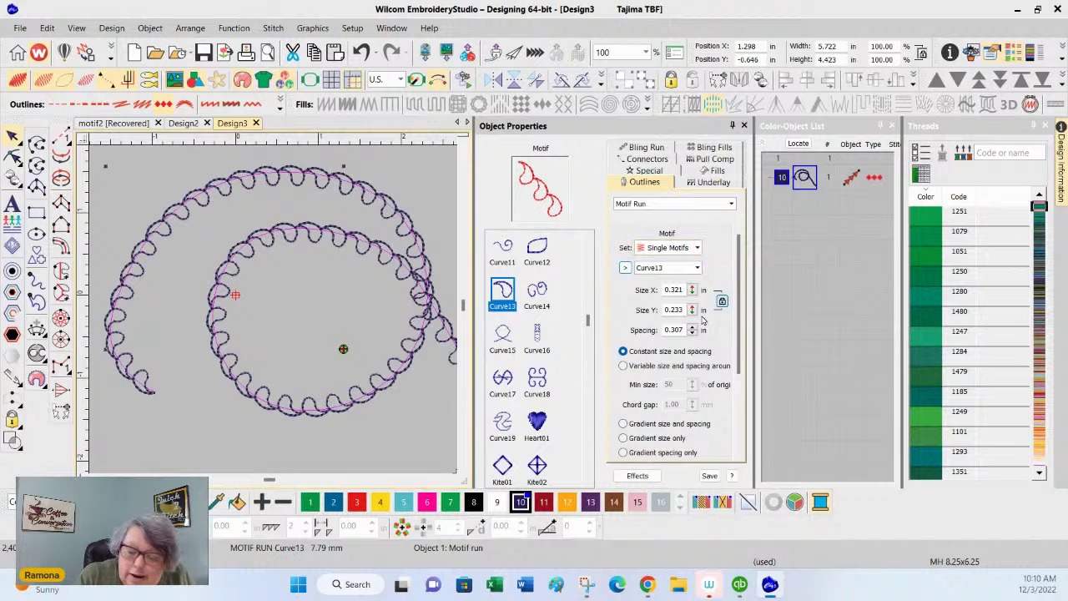
# - Set the looping line's motif to Rope2 from the Rope set
pyautogui.click(698, 268)
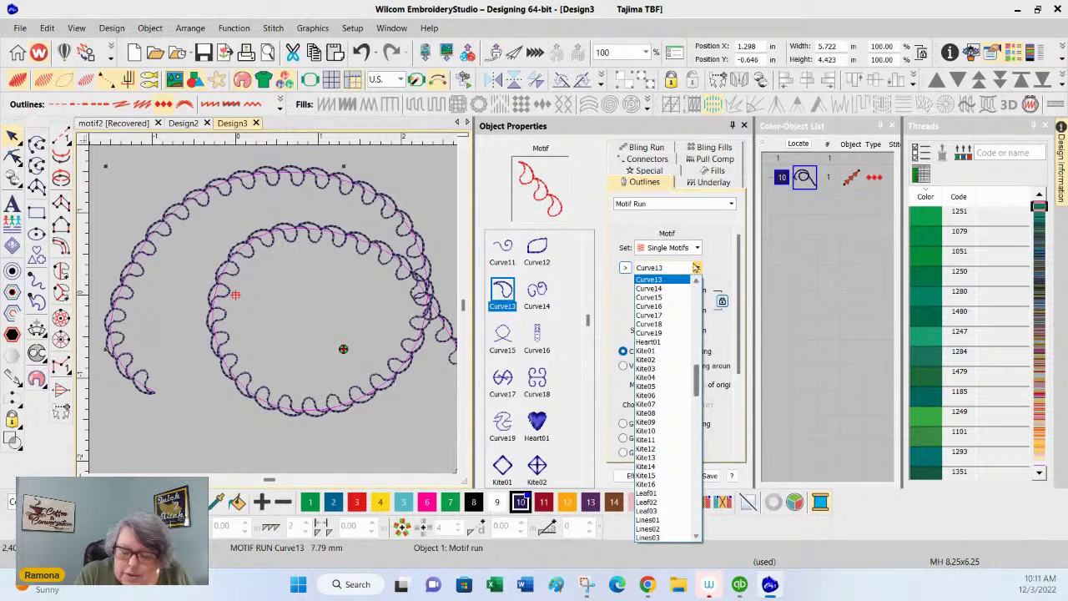
pyautogui.click(641, 241)
pyautogui.click(697, 248)
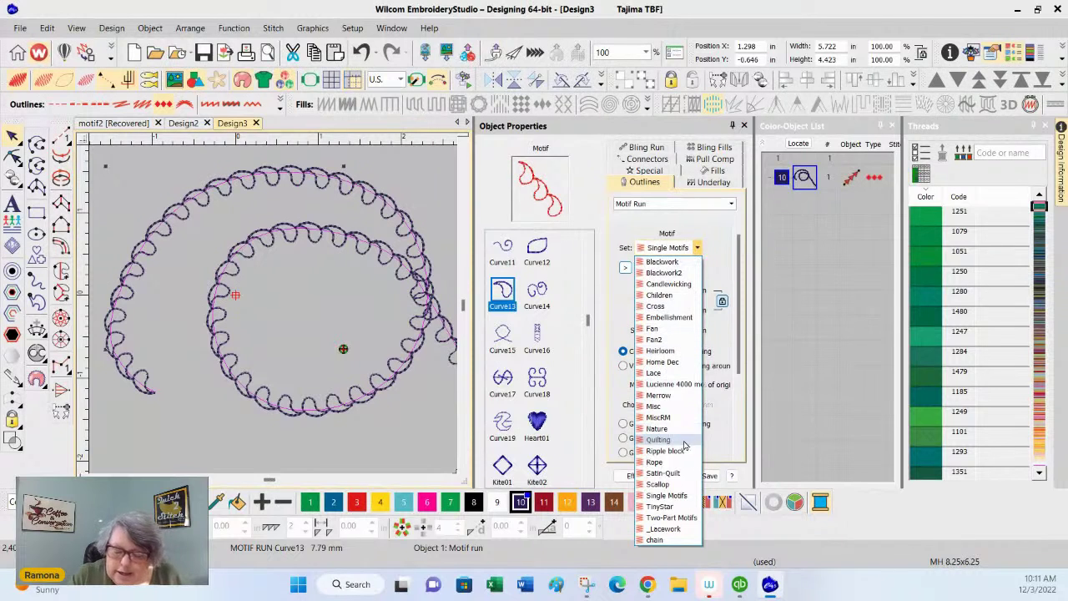
pyautogui.click(654, 463)
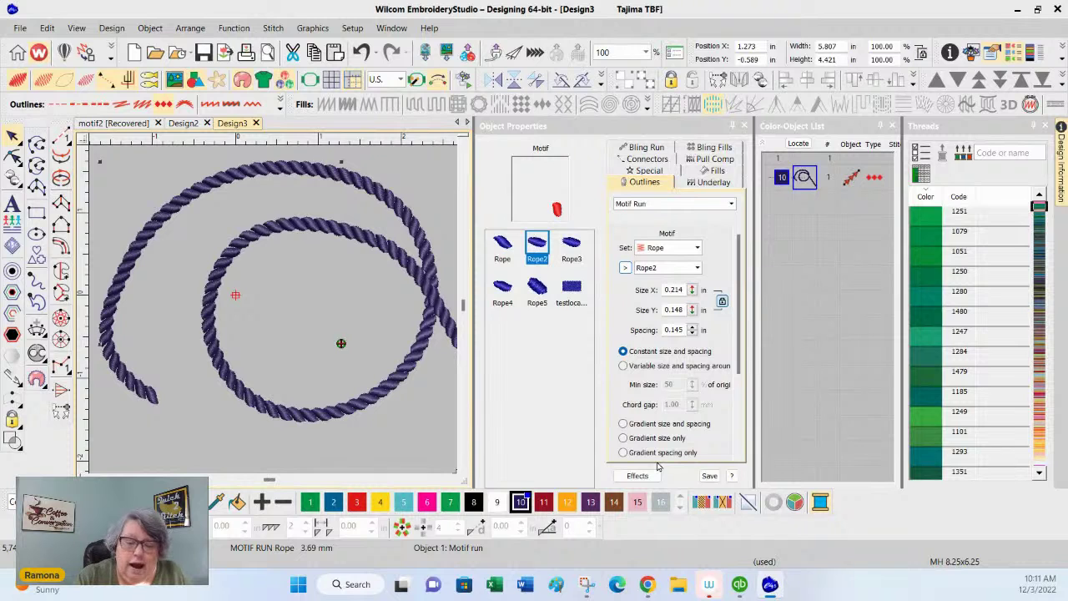
# - Examine the rope motif stitches along the line's straight tail at 500% zoom
pyautogui.click(649, 52)
pyautogui.click(625, 144)
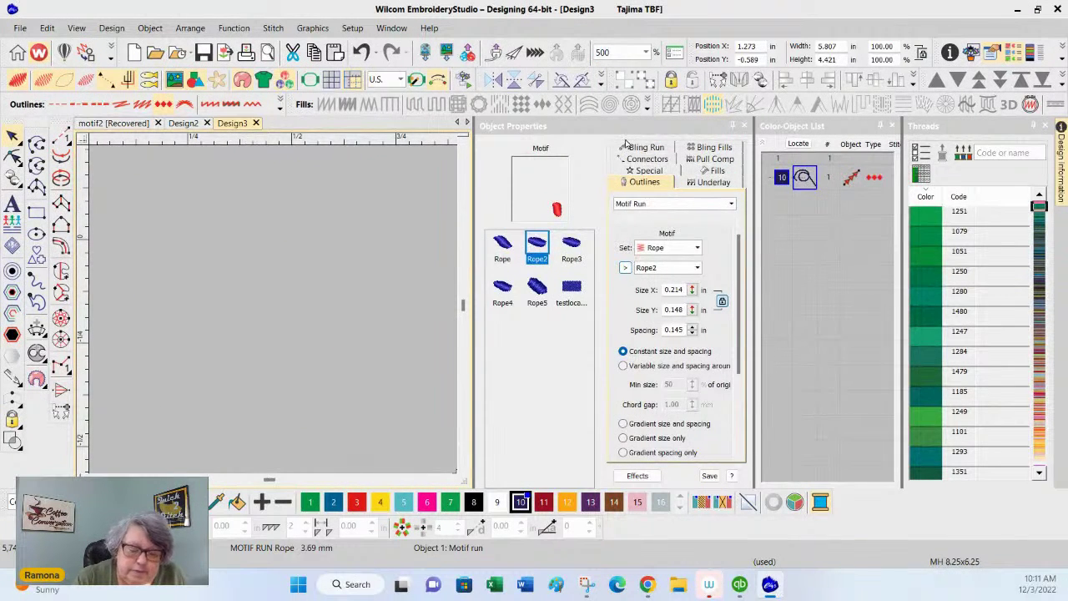
pyautogui.click(456, 478)
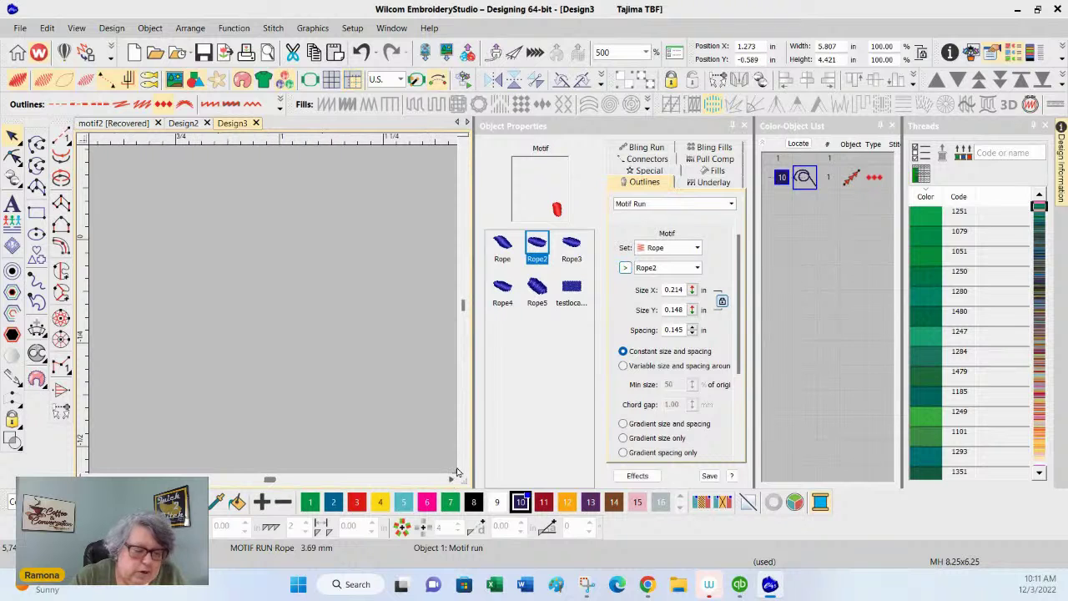
pyautogui.click(457, 473)
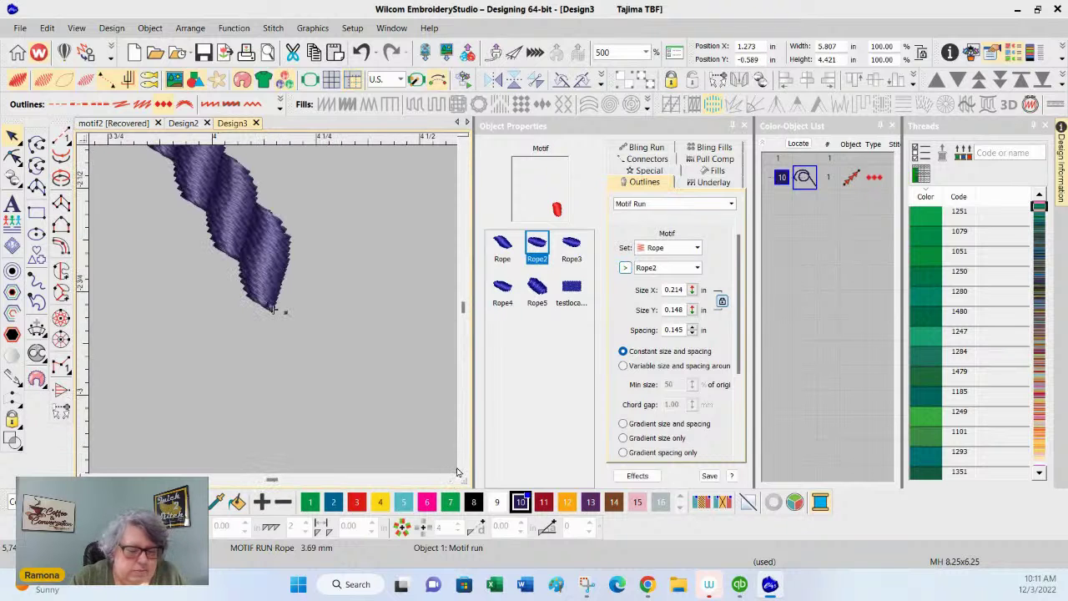
pyautogui.click(464, 143)
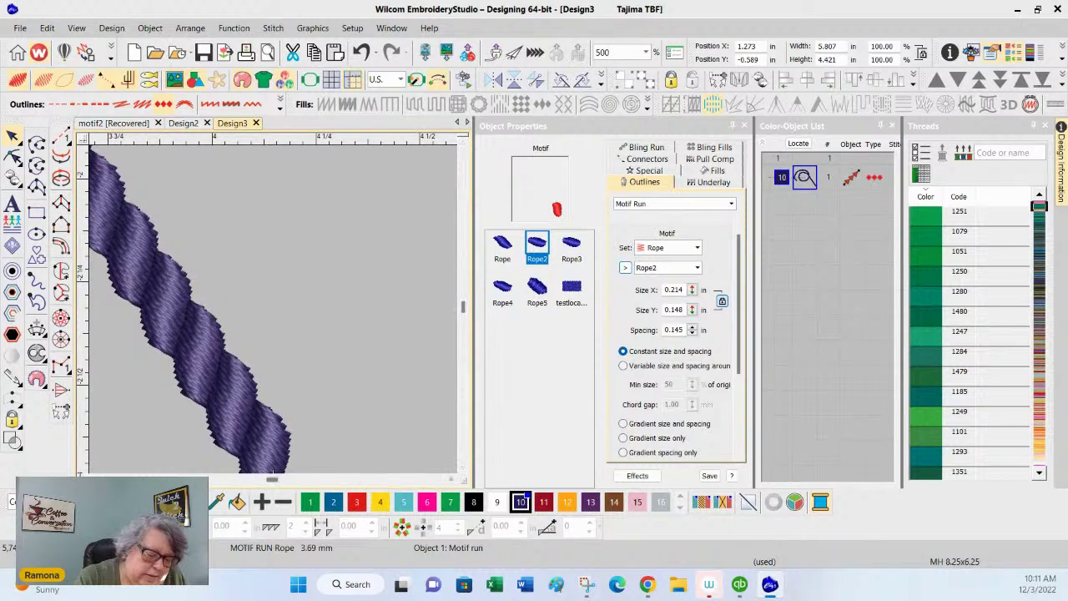
pyautogui.hscroll(-3, 124, 427)
pyautogui.click(465, 142)
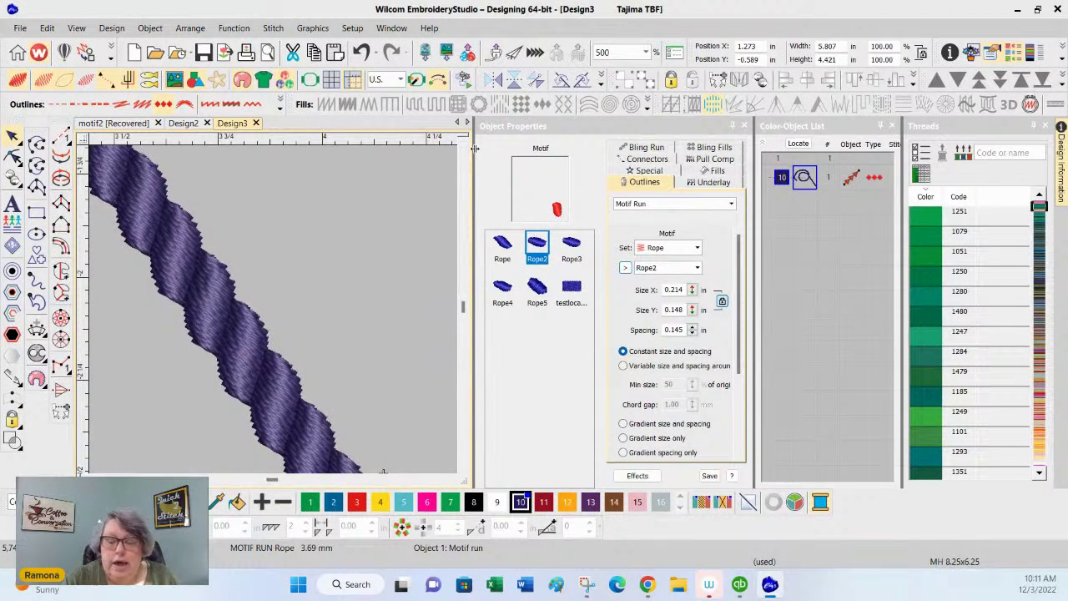
# - Compare the Rope2, Rope3 and Rope4 motifs on the looping line, apply Rope5, and leave the line selected
pyautogui.click(521, 250)
pyautogui.click(576, 252)
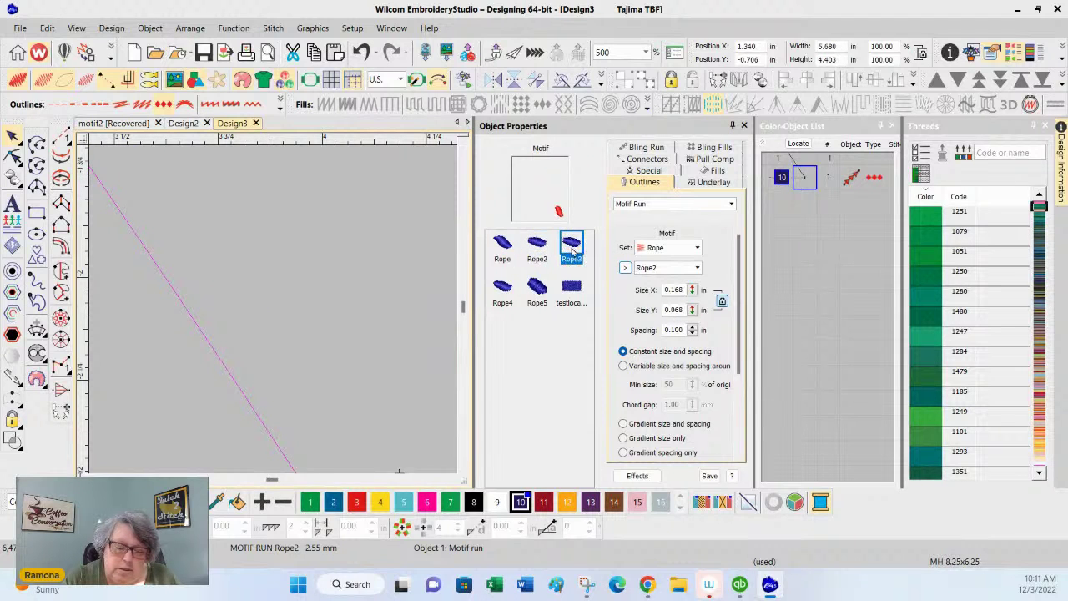
pyautogui.click(538, 293)
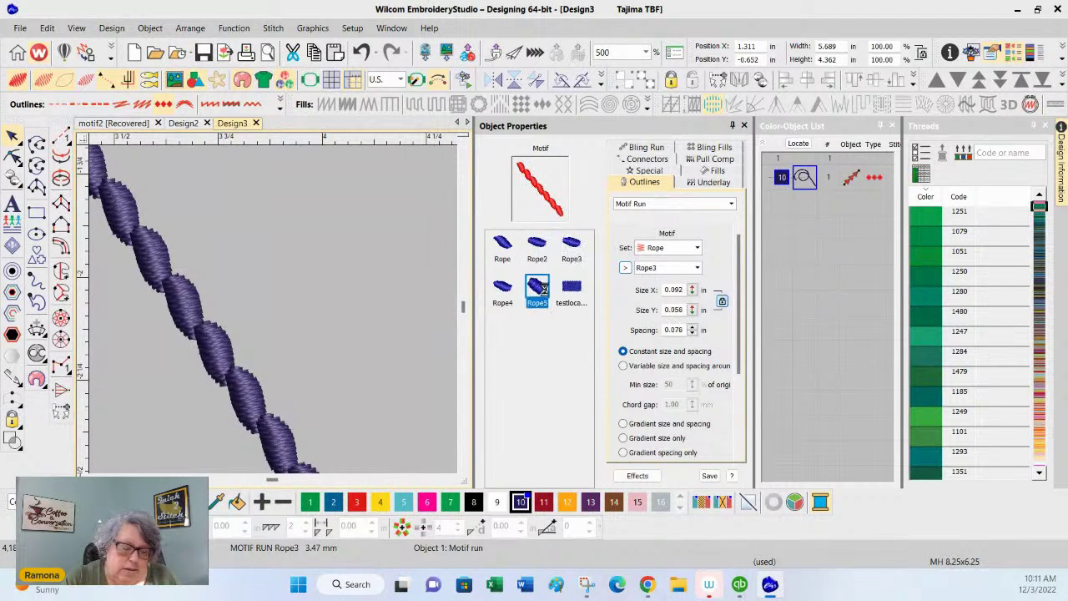
pyautogui.click(503, 292)
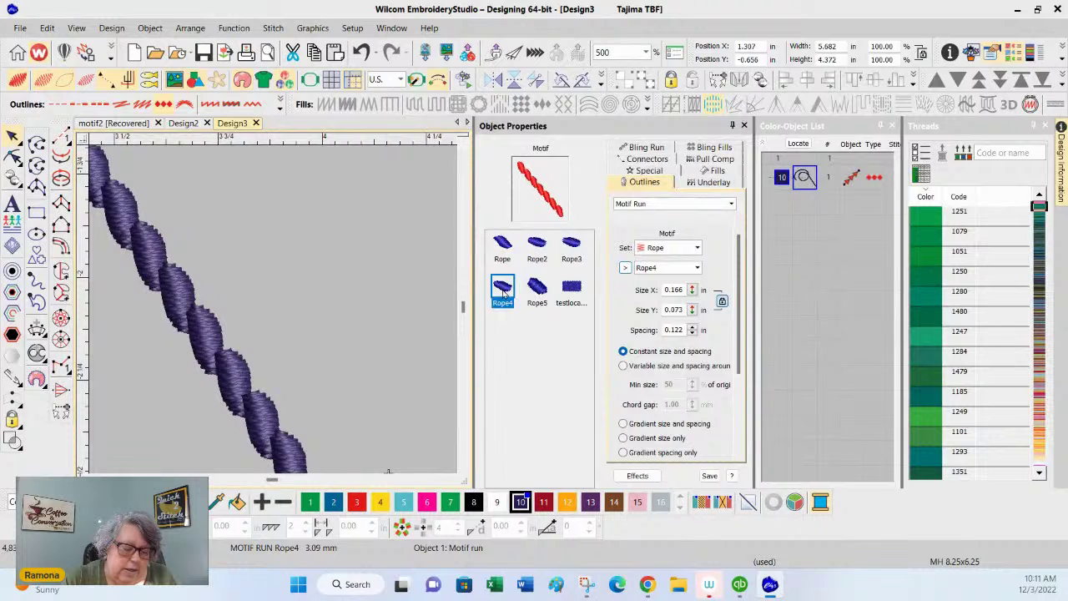
pyautogui.click(537, 246)
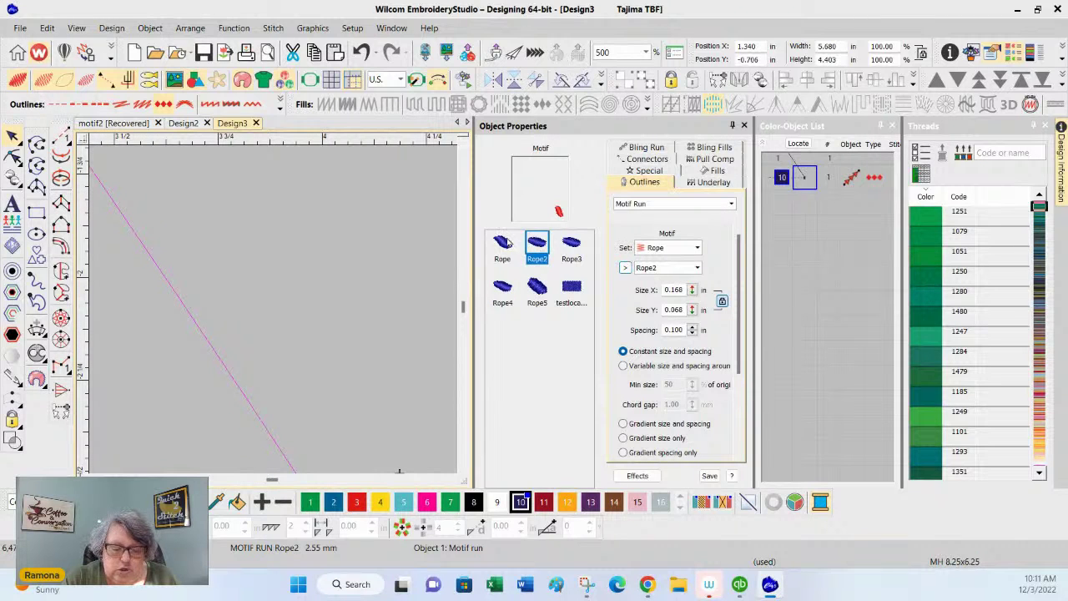
pyautogui.click(504, 244)
pyautogui.click(536, 244)
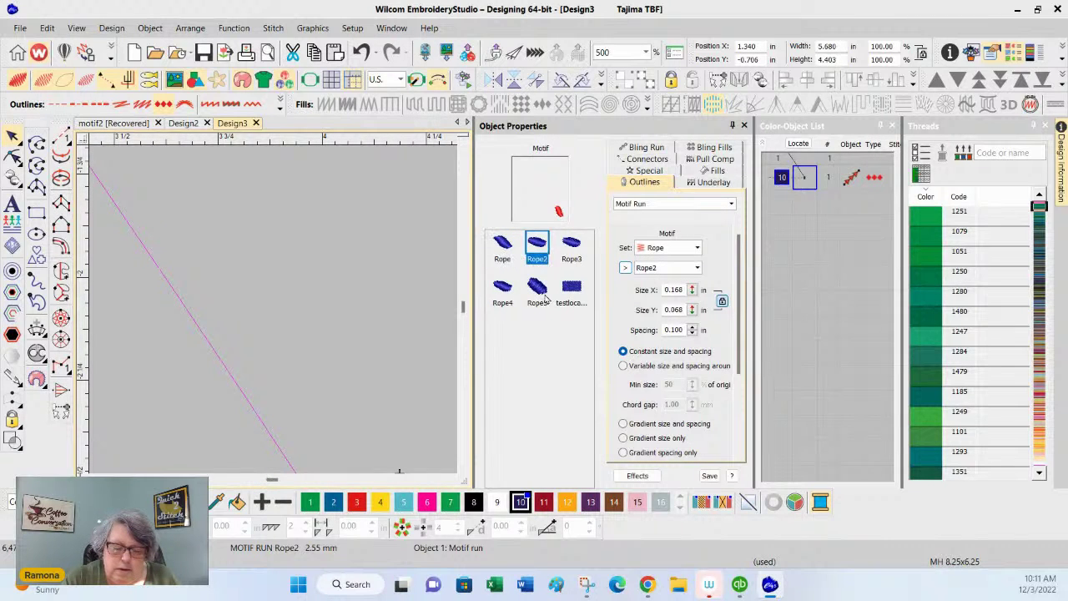
pyautogui.click(537, 288)
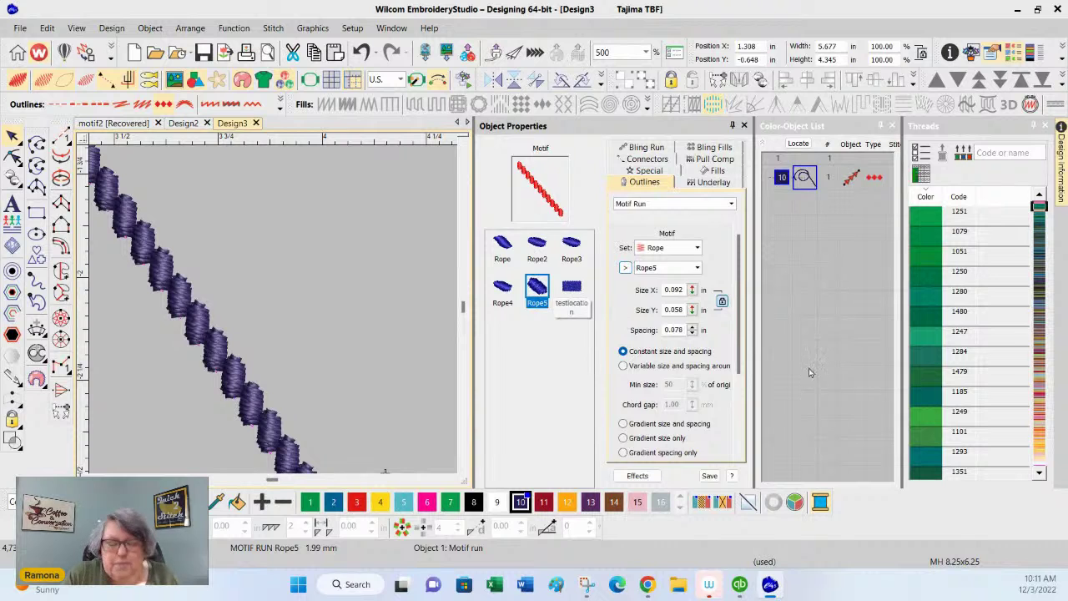
pyautogui.click(816, 343)
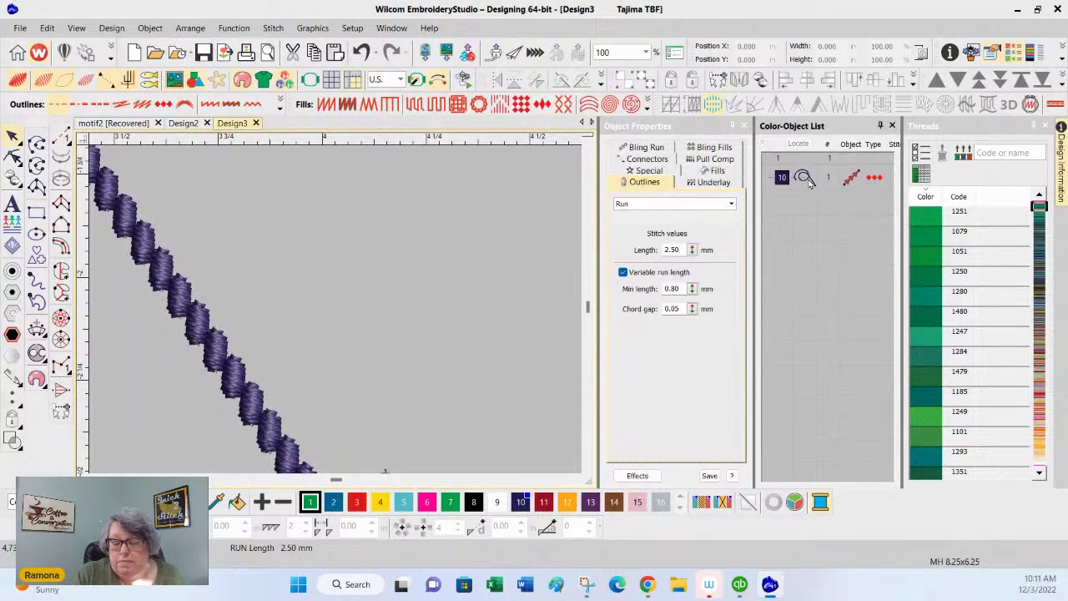
pyautogui.click(805, 181)
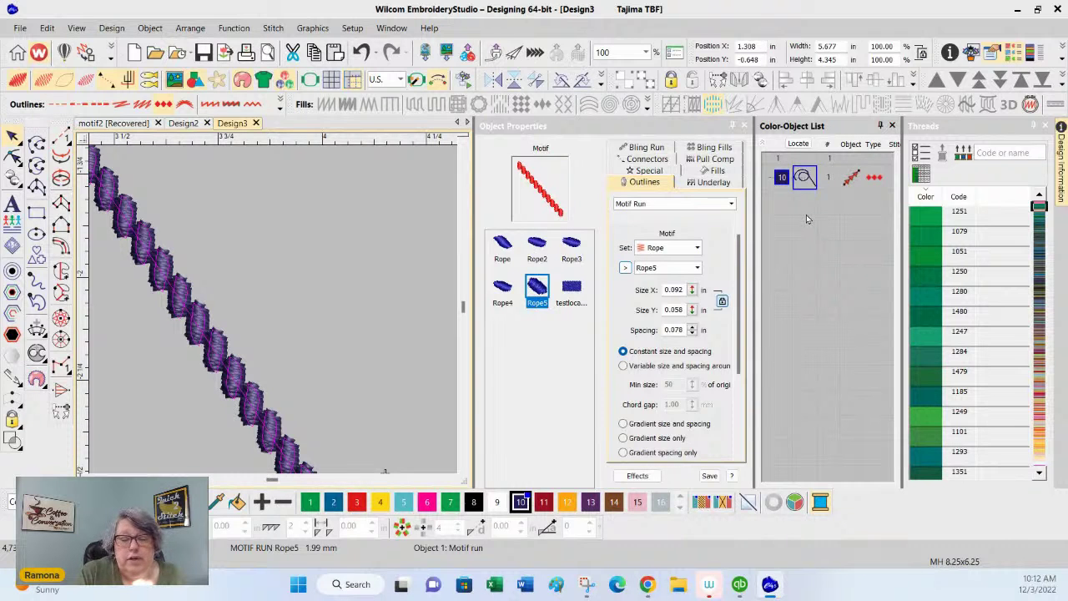
# - Draw a gently waving open run line about 8.4 in wide below the looping line and leave it selected
pyautogui.click(645, 51)
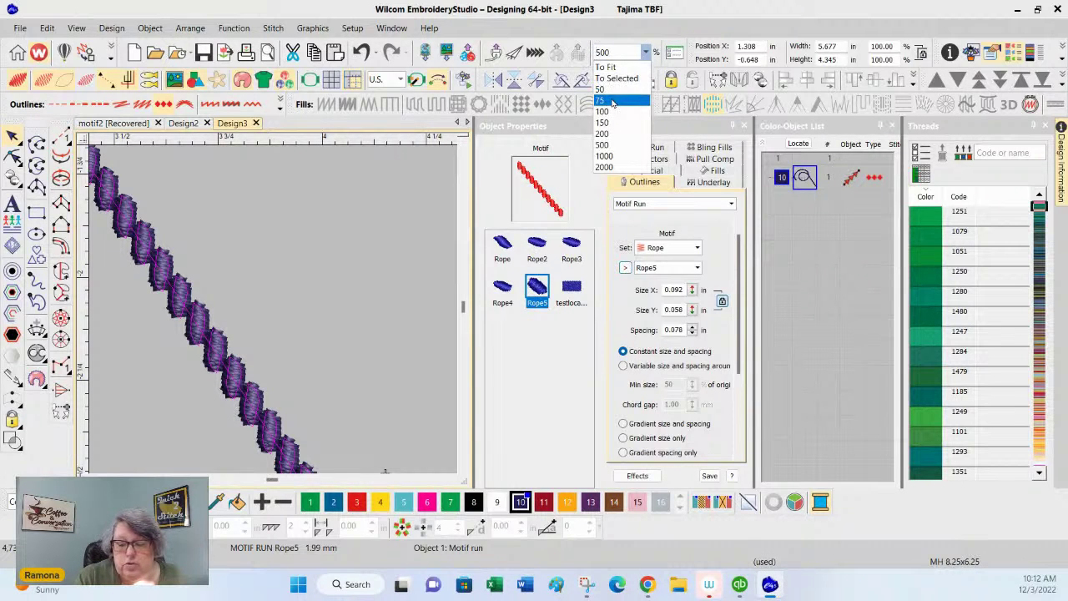
pyautogui.click(617, 99)
pyautogui.hscroll(-2, 187, 417)
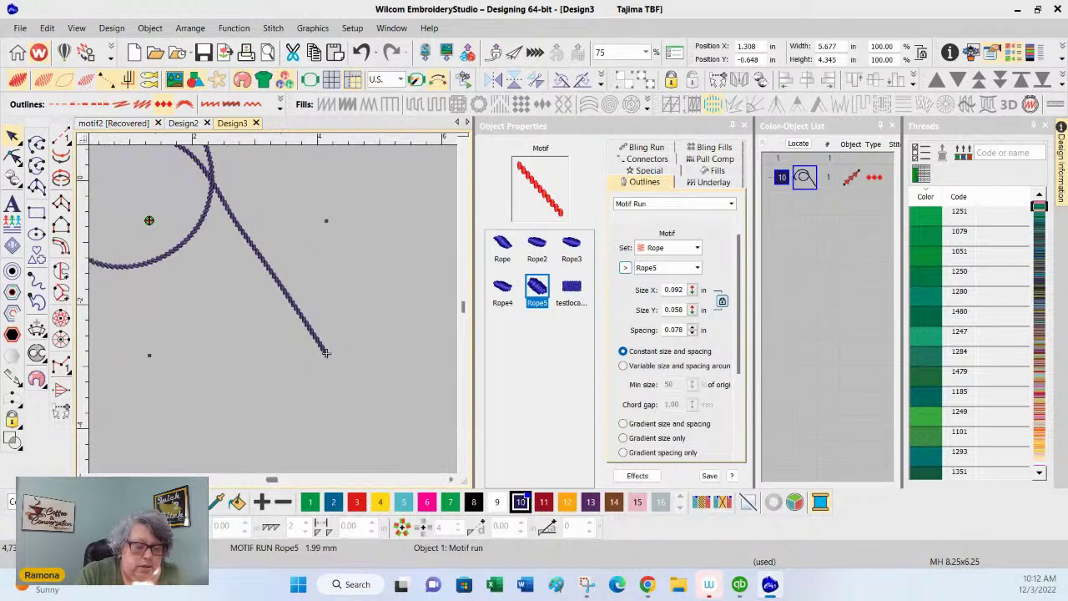
pyautogui.hscroll(-3, 100, 461)
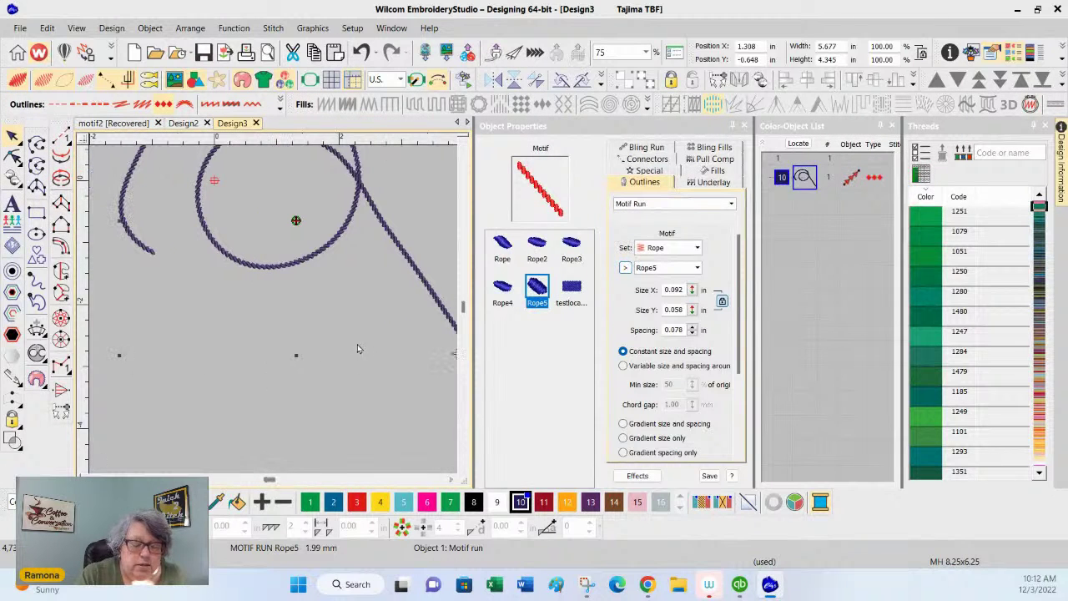
pyautogui.click(37, 143)
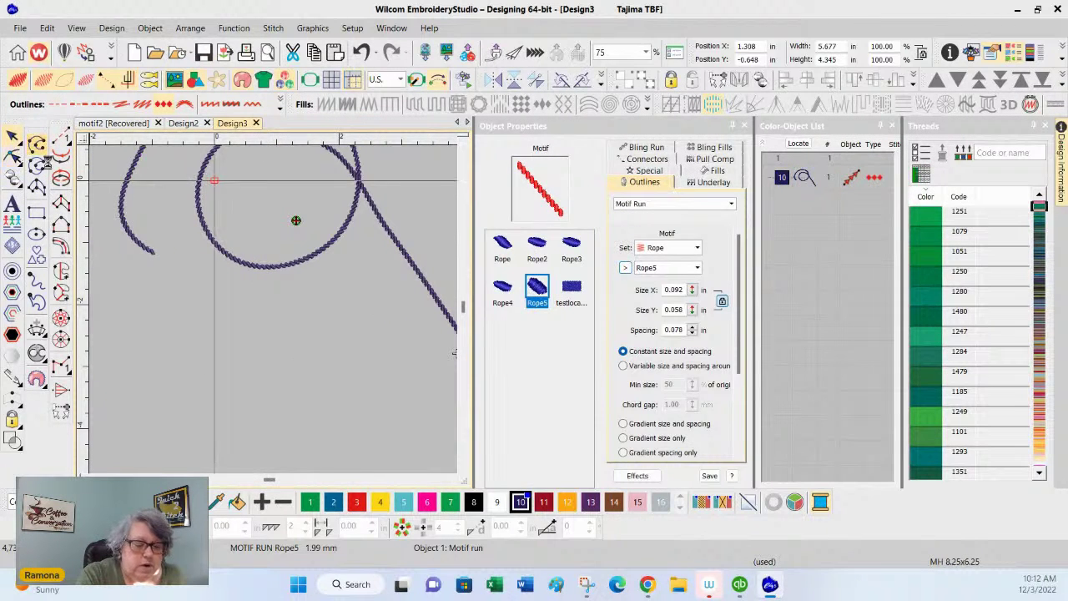
pyautogui.click(118, 385)
pyautogui.rightClick(317, 318)
pyautogui.click(432, 369)
pyautogui.rightClick(584, 310)
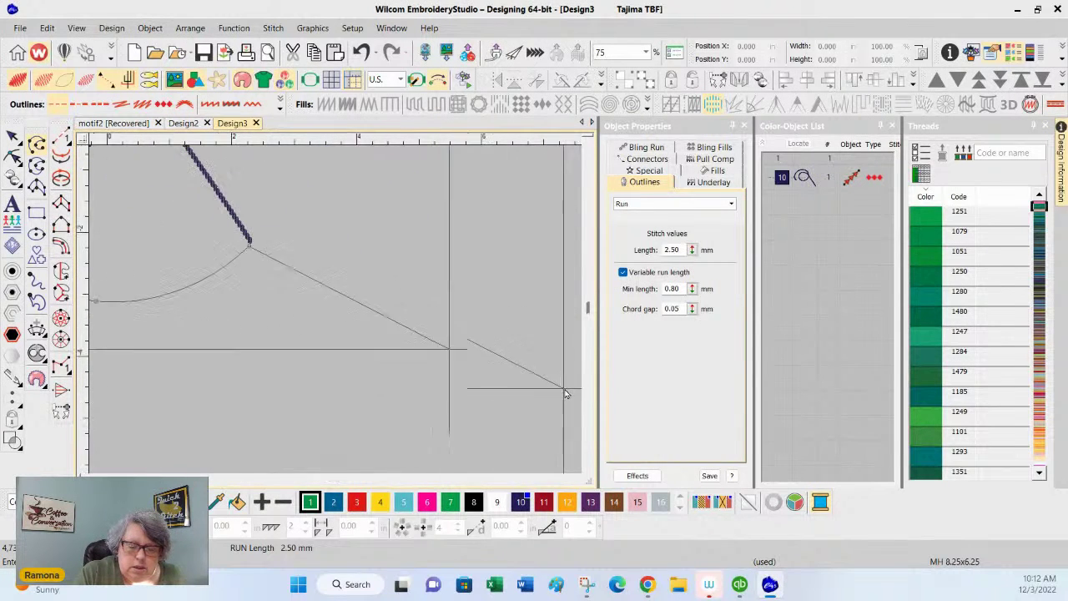
pyautogui.click(409, 304)
pyautogui.press('Return')
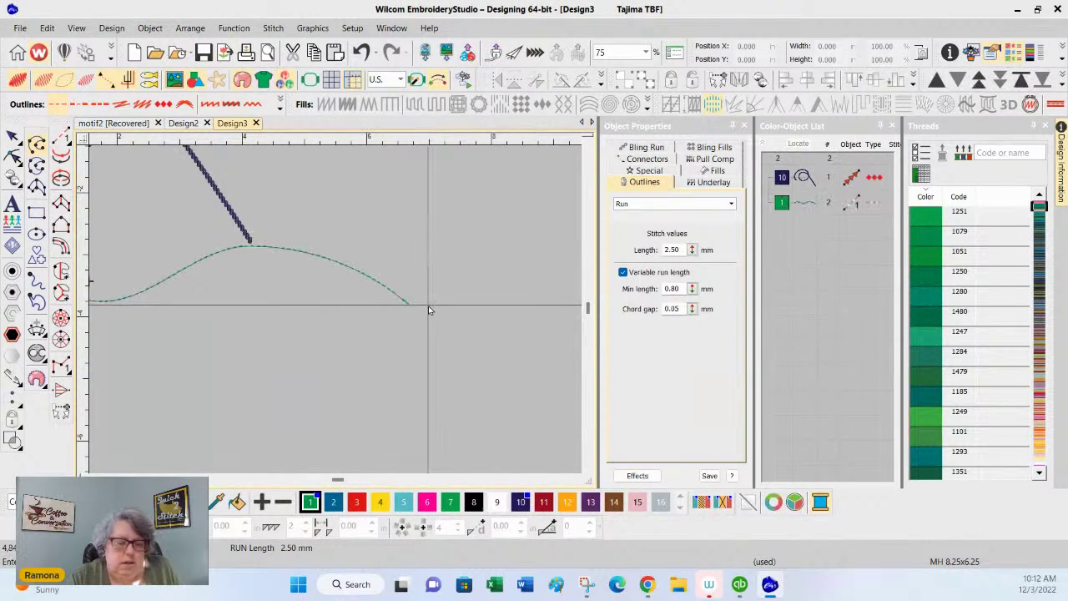
pyautogui.press('Escape')
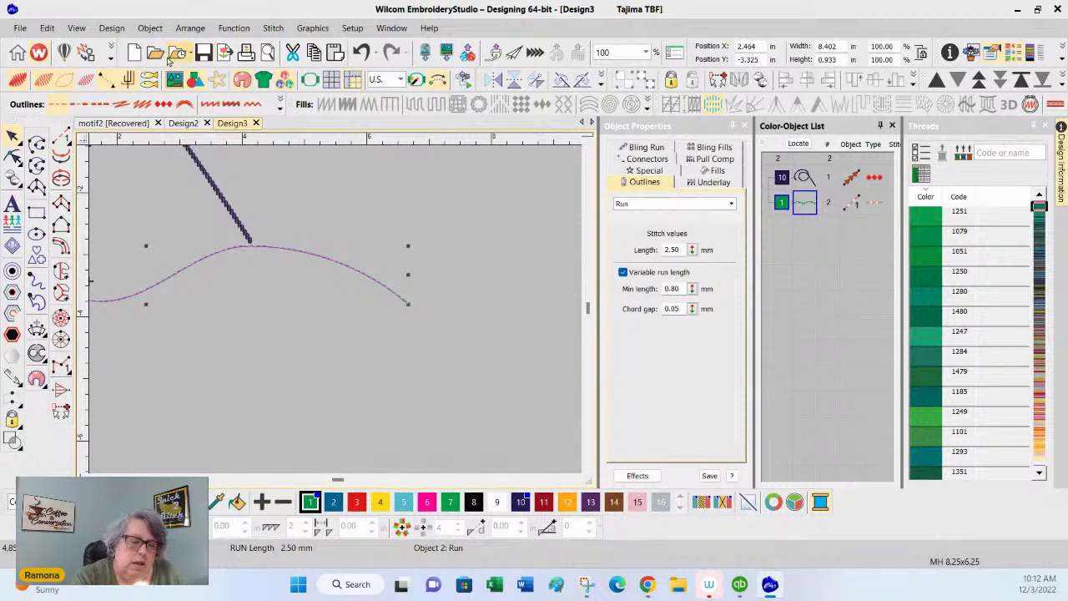
# - Convert the new wavy line to a Motif Run with the Wave04 motif from Single Motifs
pyautogui.click(164, 100)
pyautogui.moveTo(589, 322); pyautogui.dragTo(587, 440)
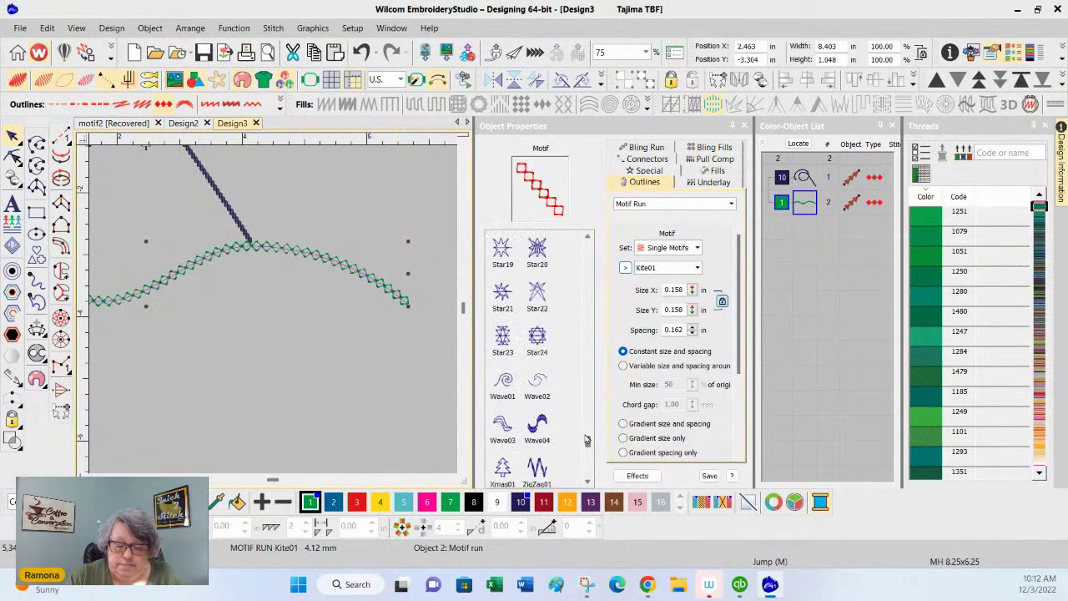
pyautogui.click(539, 424)
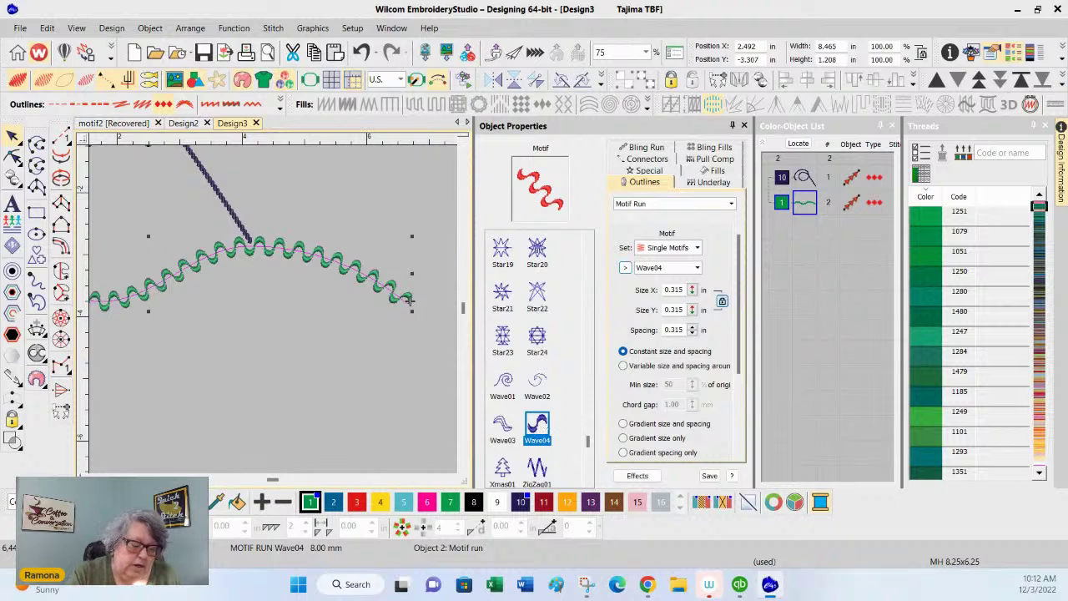
pyautogui.click(93, 479)
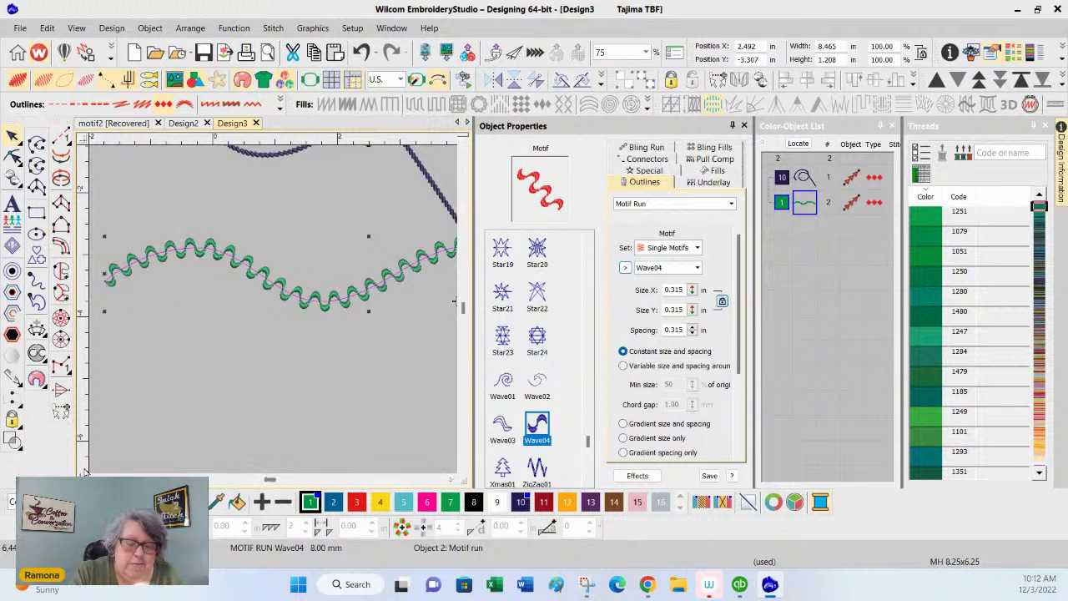
pyautogui.click(465, 147)
pyautogui.click(466, 147)
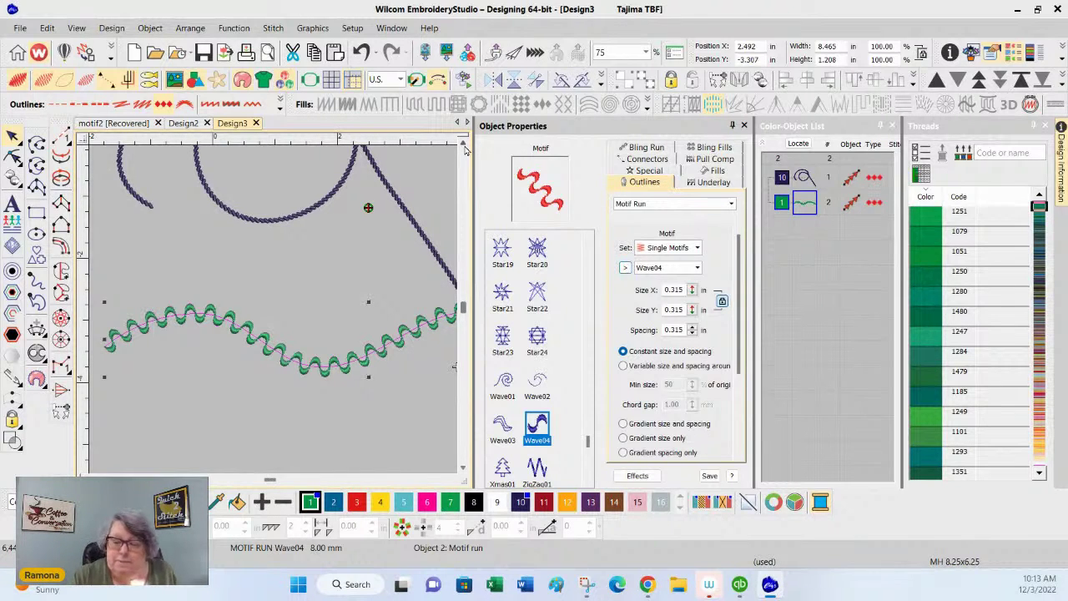
# - Close Design3 and Design2 without saving their changes
pyautogui.click(258, 123)
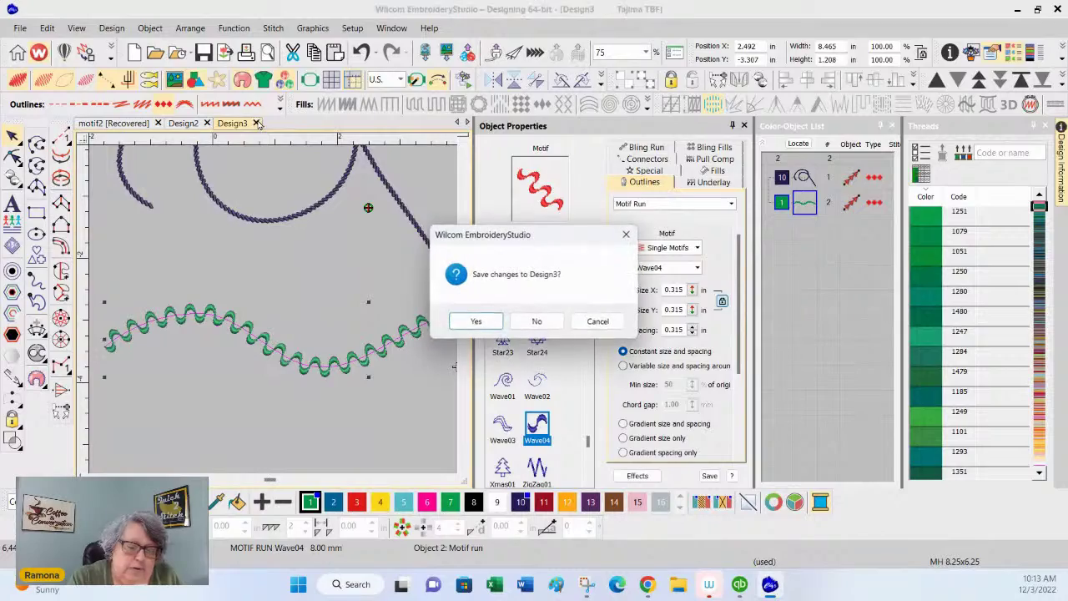
pyautogui.click(538, 321)
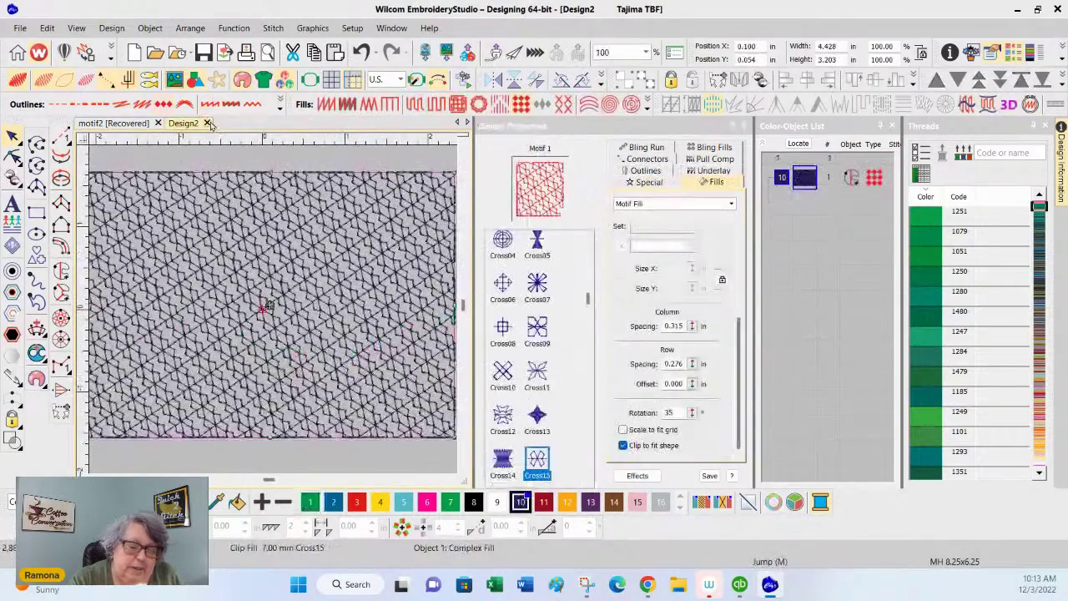
pyautogui.click(208, 123)
pyautogui.click(538, 321)
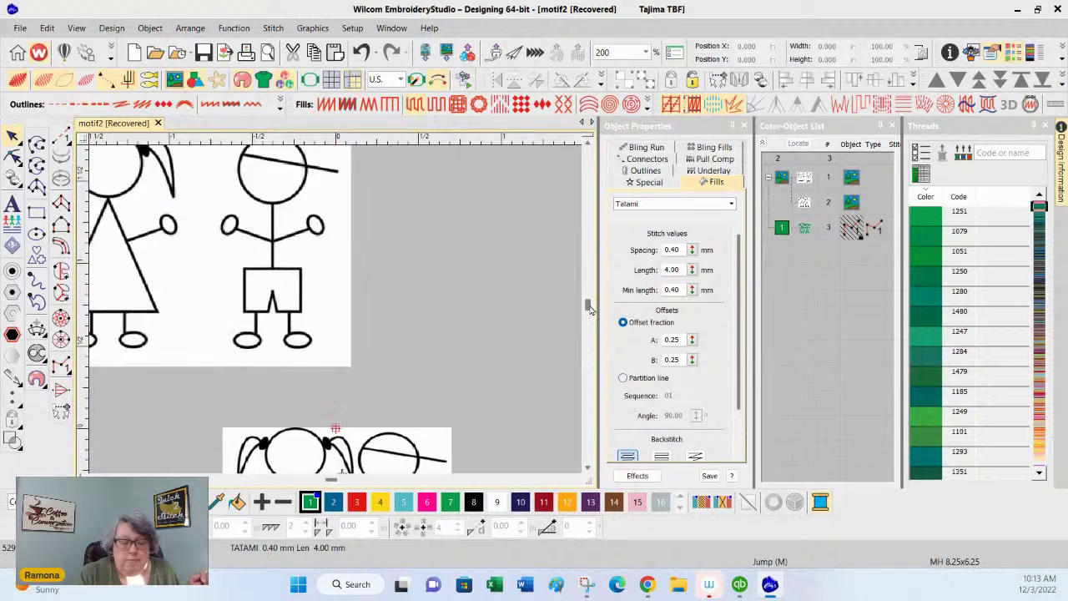
# - Compare the artwork of the children standing apart with the hand-holding version in motif2, minimizing the Motifs Advanced web page
pyautogui.hscroll(-3, 334, 359)
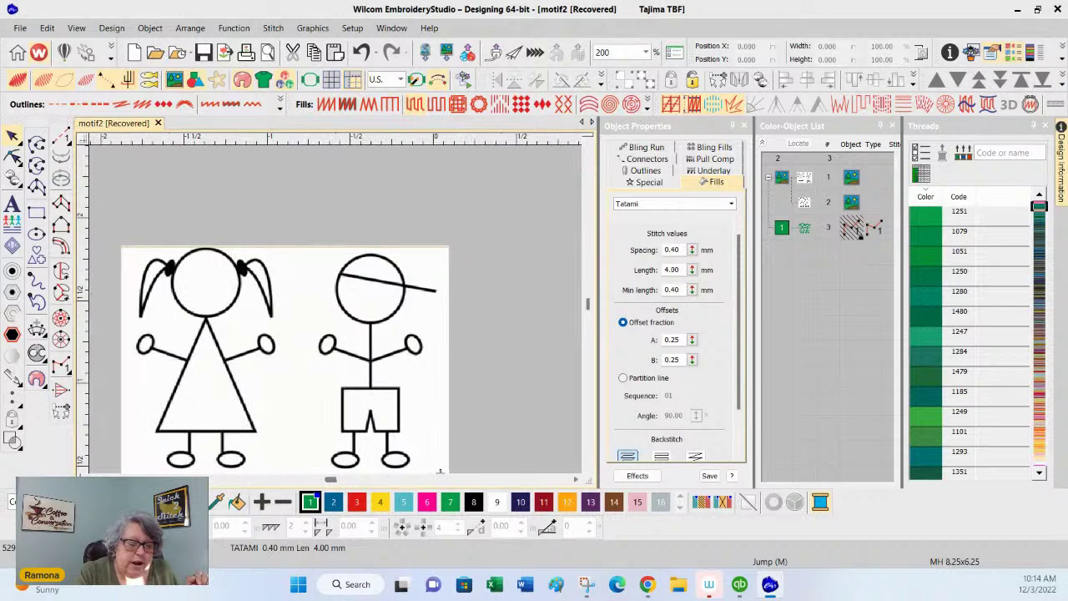
pyautogui.click(589, 469)
pyautogui.click(589, 469)
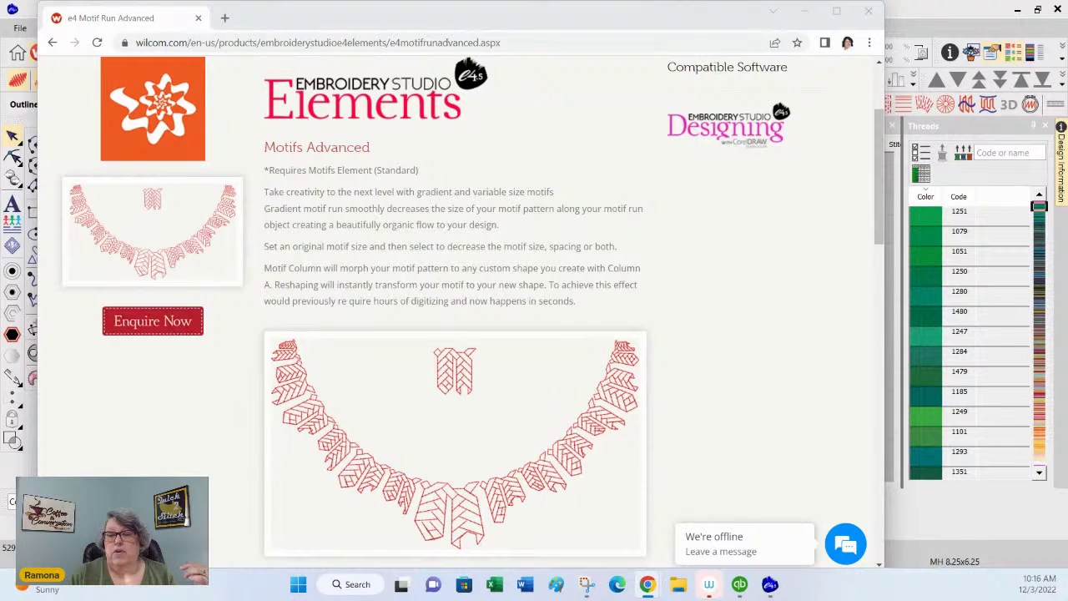
pyautogui.click(803, 11)
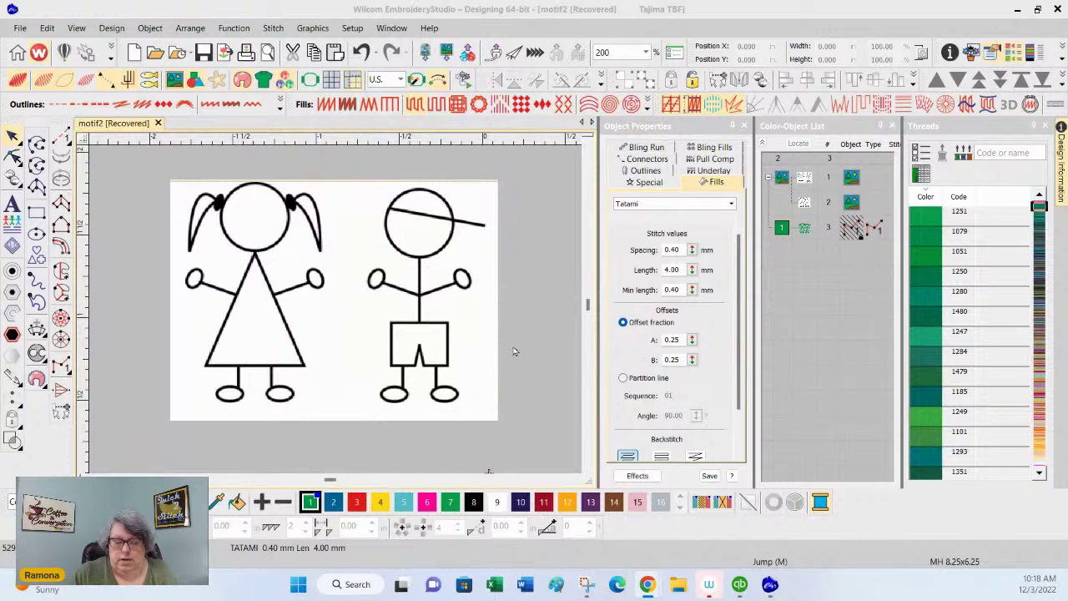
pyautogui.click(587, 303)
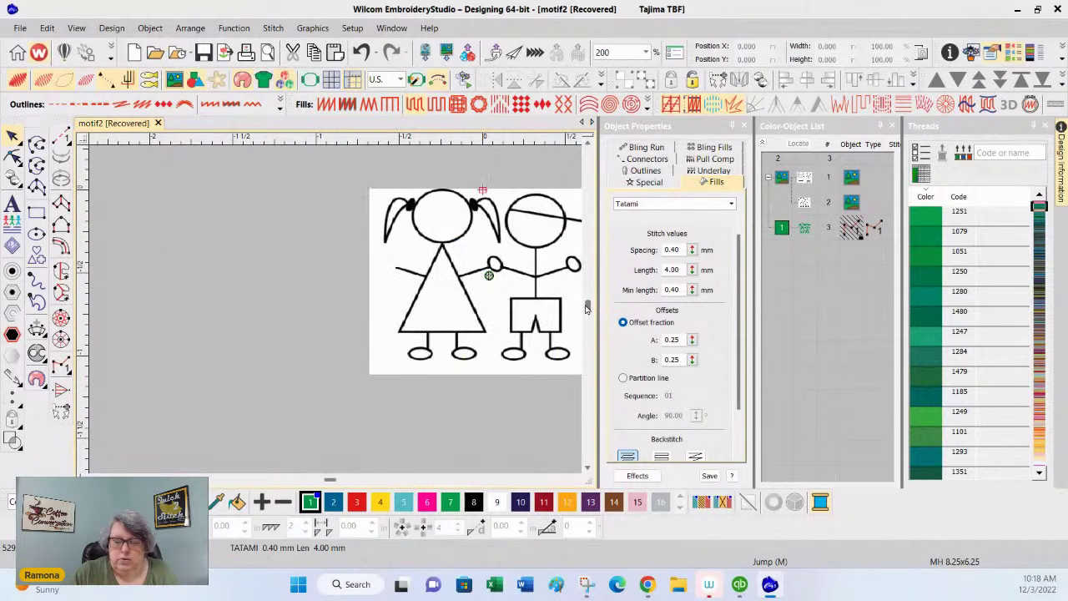
pyautogui.hscroll(3, 571, 480)
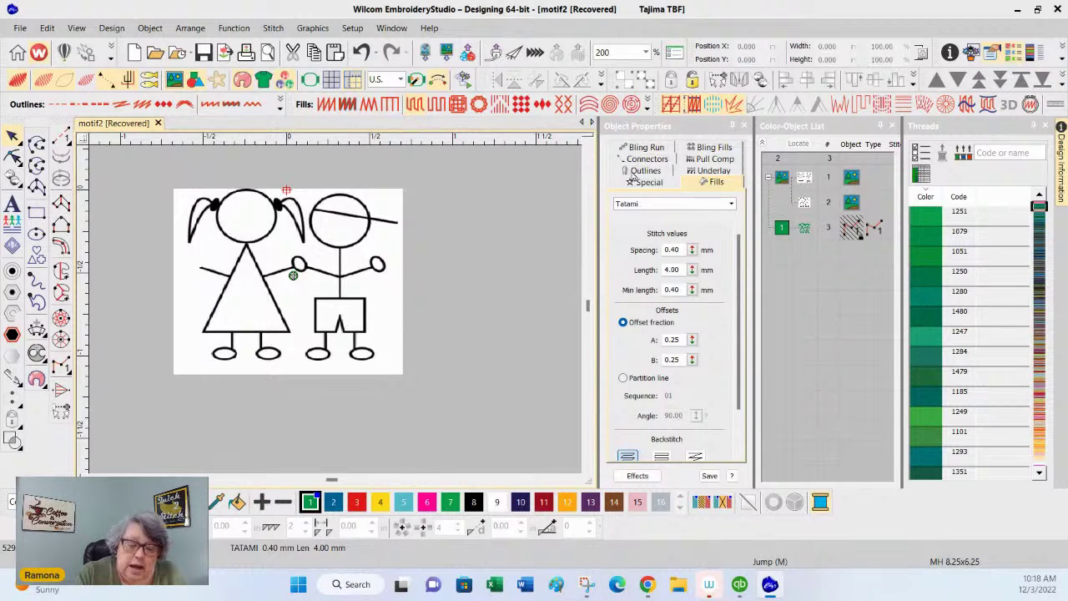
pyautogui.click(589, 142)
pyautogui.click(588, 142)
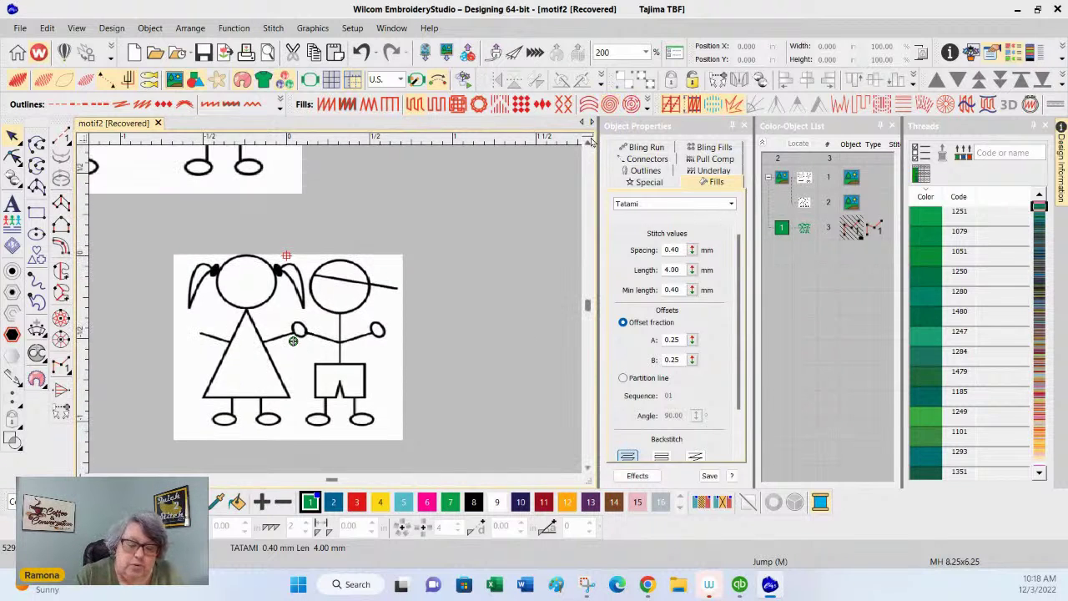
# - Unhide the green manual-stitch object that outlines the hand-holding children
pyautogui.click(592, 465)
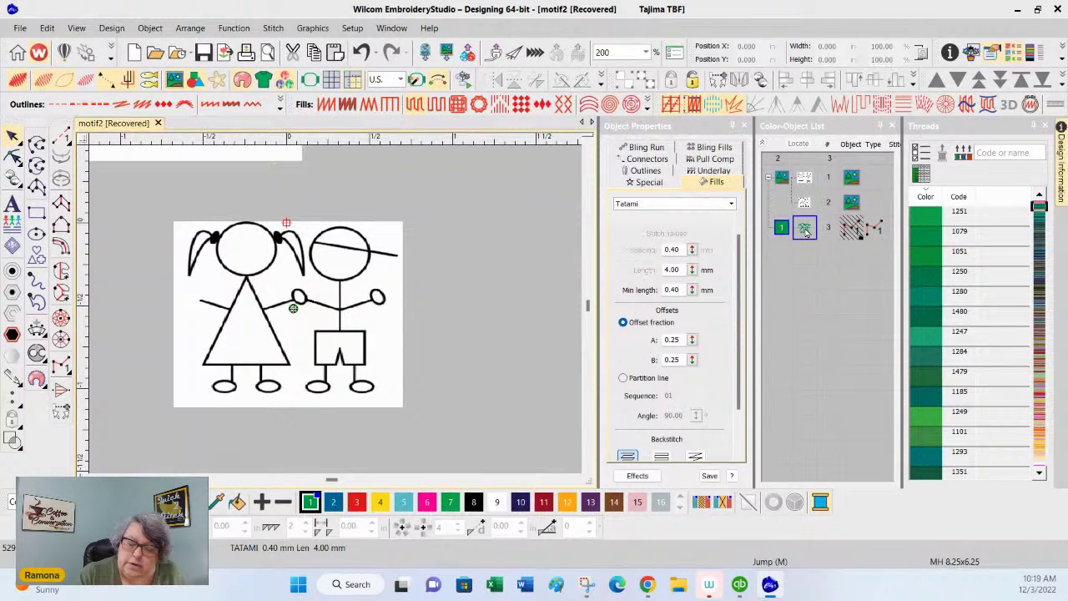
pyautogui.rightClick(806, 230)
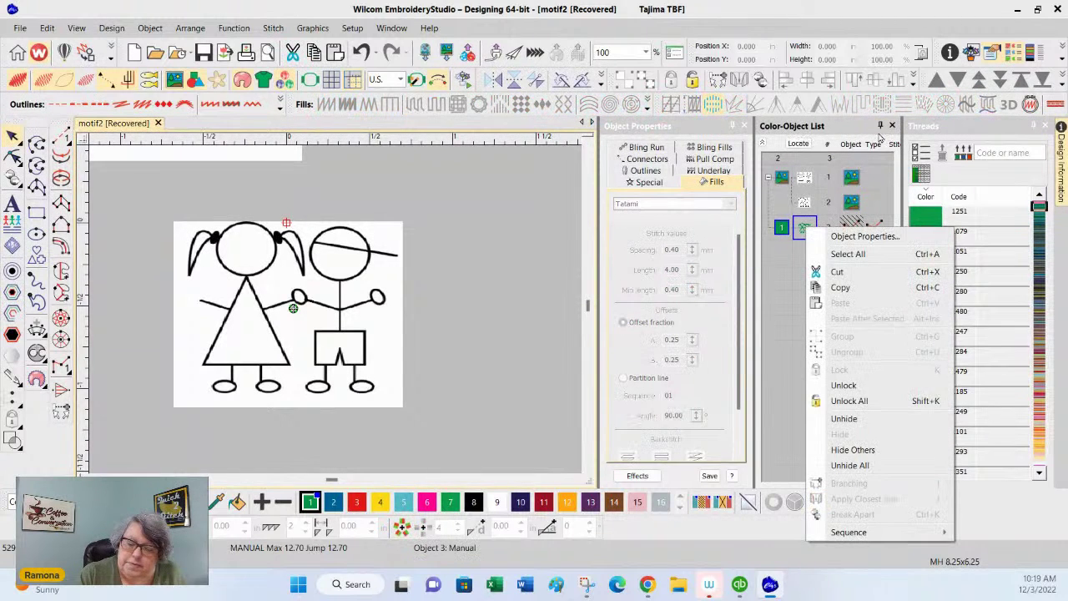
pyautogui.click(860, 418)
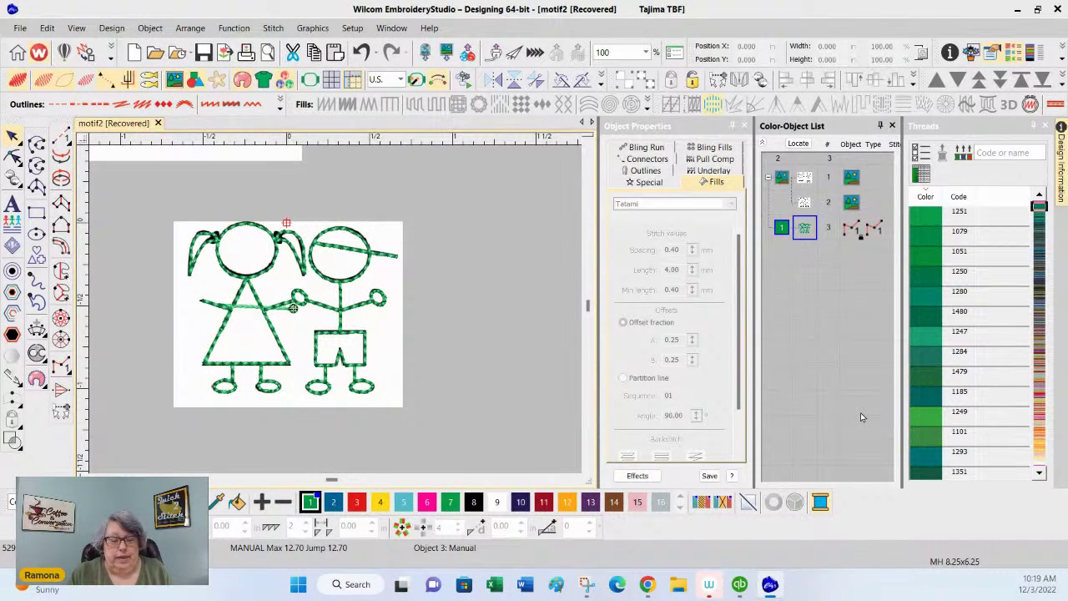
# - Examine the stitches across the girl's arms and the children's joined hands at 500% zoom, and return to 100%
pyautogui.click(645, 52)
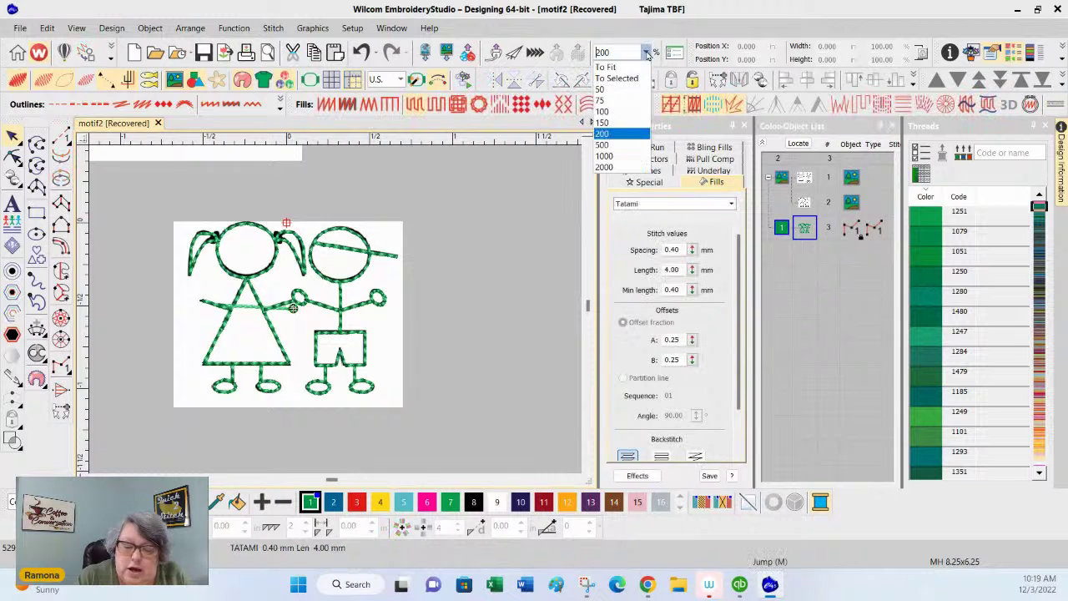
pyautogui.click(622, 147)
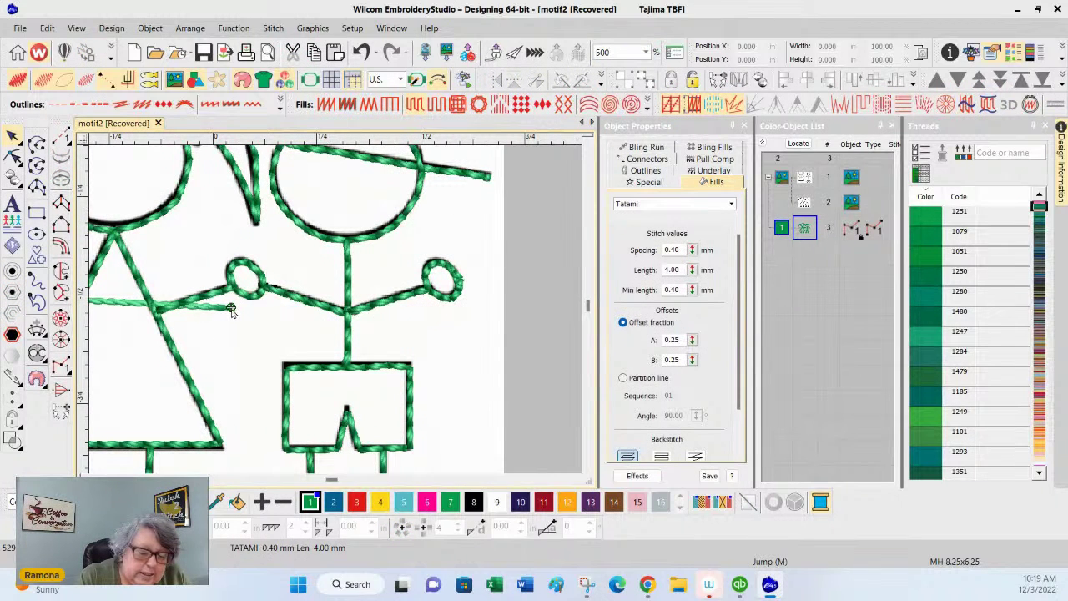
pyautogui.moveTo(332, 480); pyautogui.dragTo(330, 480)
pyautogui.moveTo(279, 307); pyautogui.dragTo(377, 309)
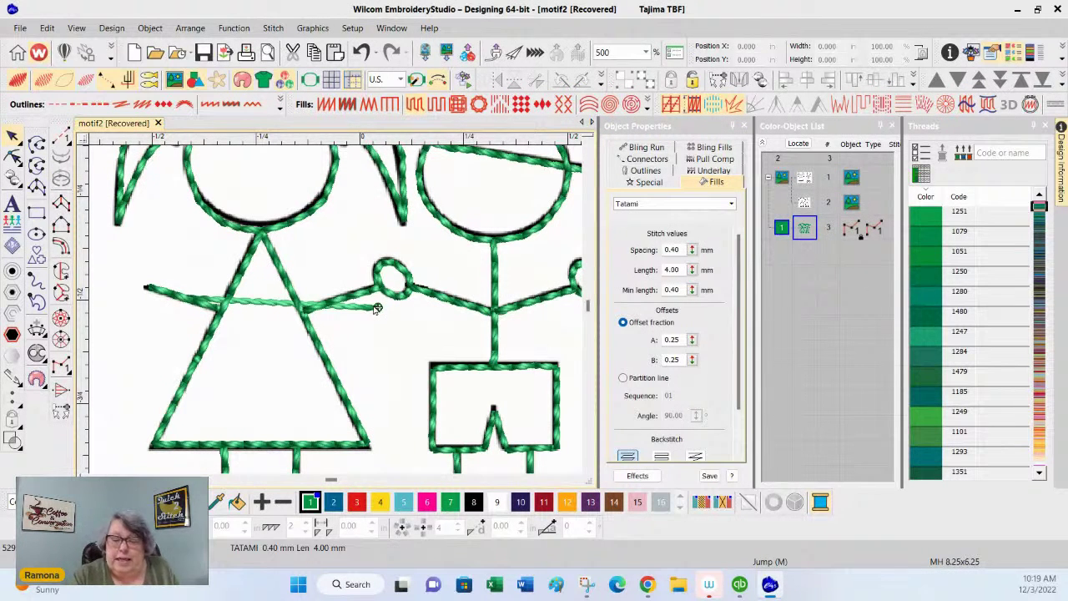
pyautogui.click(645, 52)
pyautogui.click(618, 103)
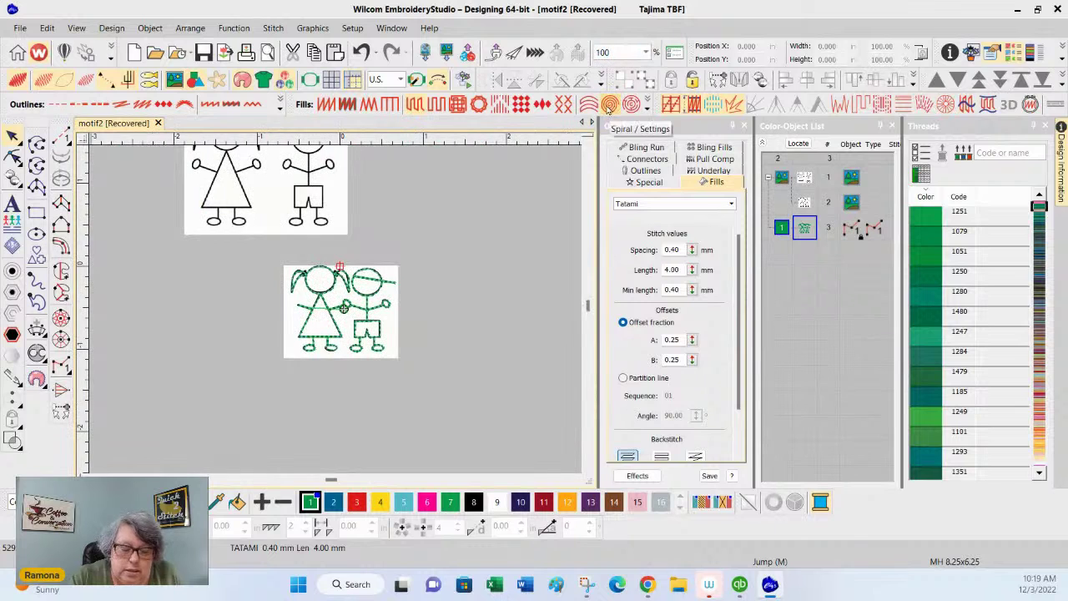
# - Hide both children bitmaps so only the green stitched outline is displayed
pyautogui.click(812, 225)
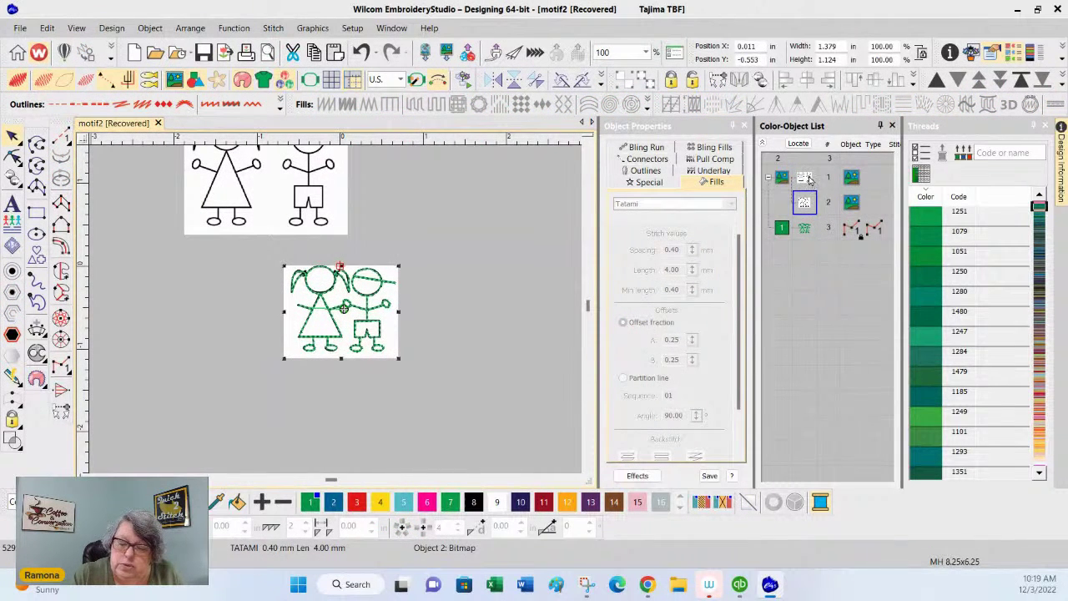
pyautogui.keyDown('ctrl'); pyautogui.click(804, 177); pyautogui.keyUp('ctrl')
pyautogui.rightClick(808, 177)
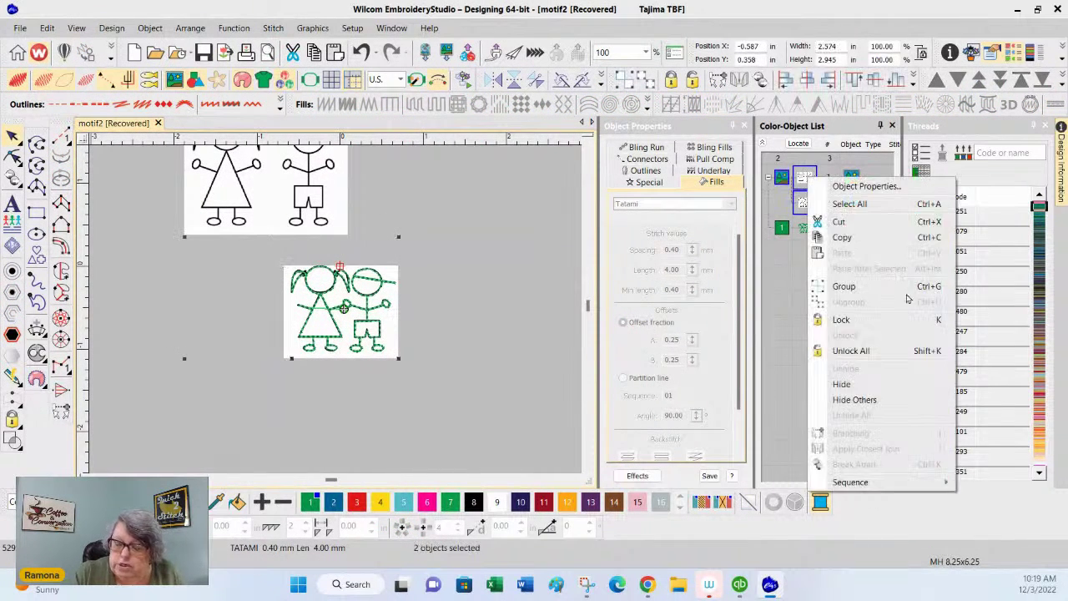
pyautogui.click(841, 389)
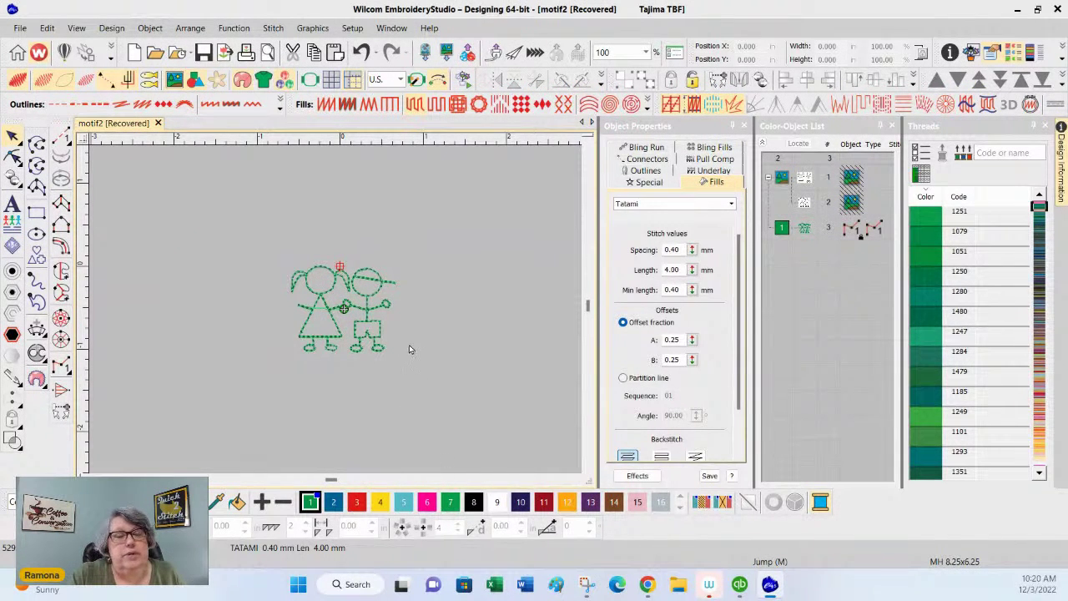
# - Examine the green stitched outline at 500% and 150% zoom, finishing with the whole design fitted in view
pyautogui.click(647, 53)
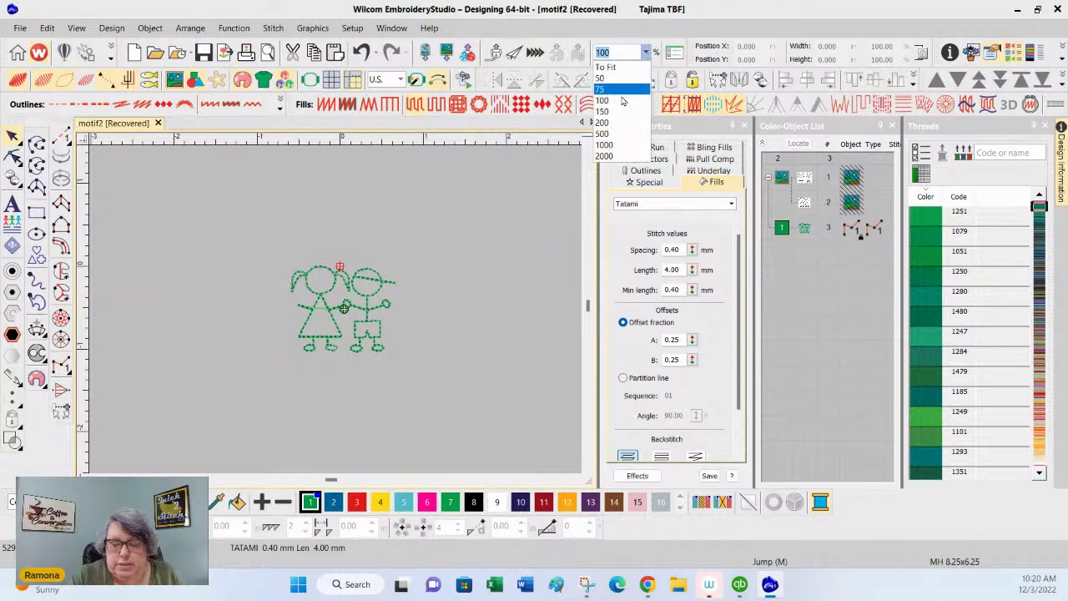
pyautogui.click(611, 134)
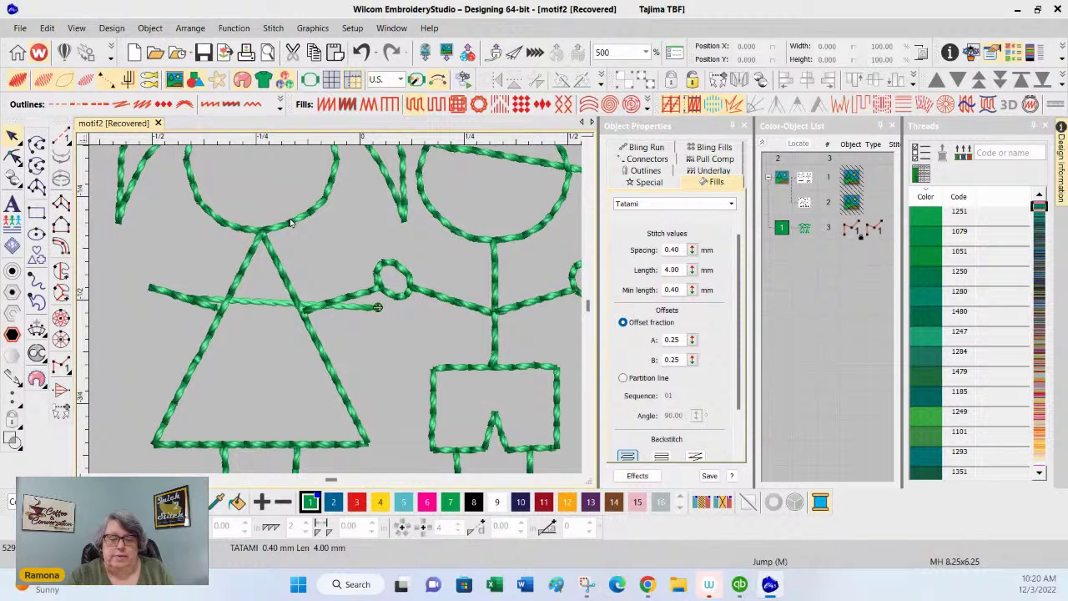
pyautogui.click(645, 51)
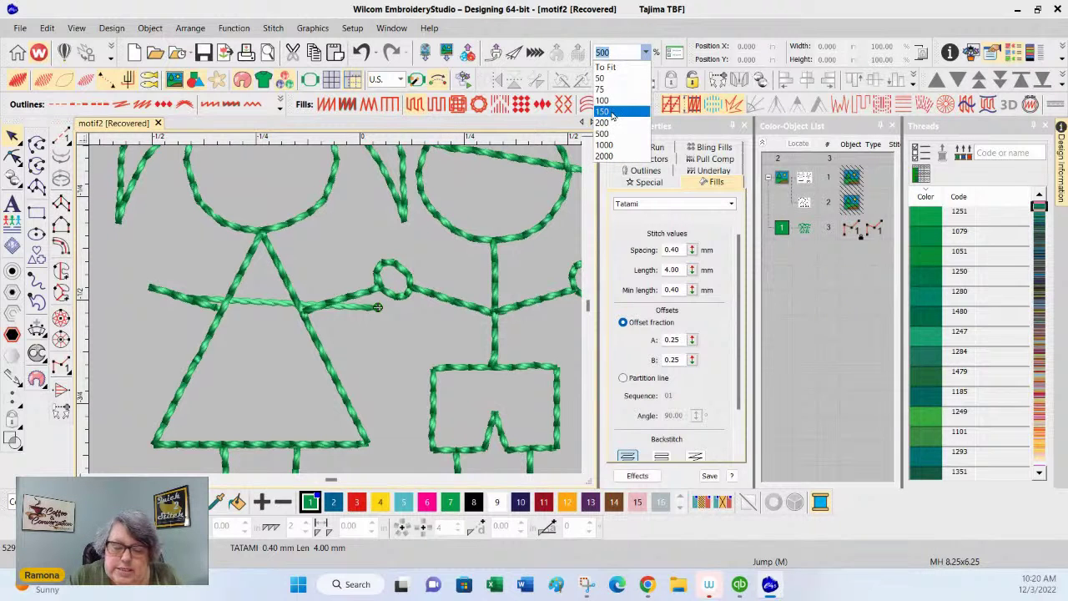
pyautogui.click(614, 112)
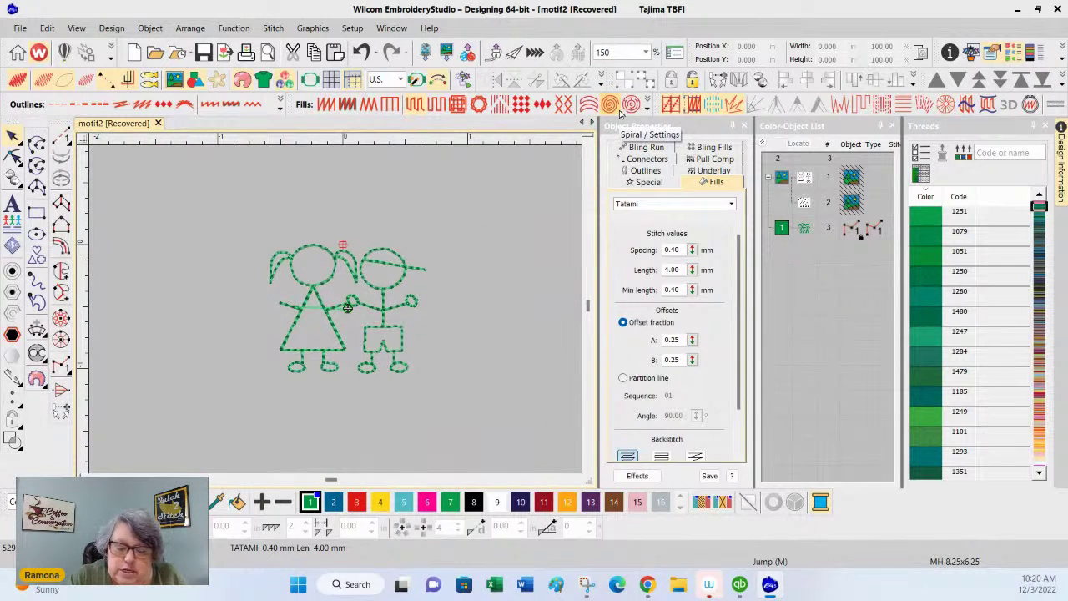
pyautogui.click(647, 52)
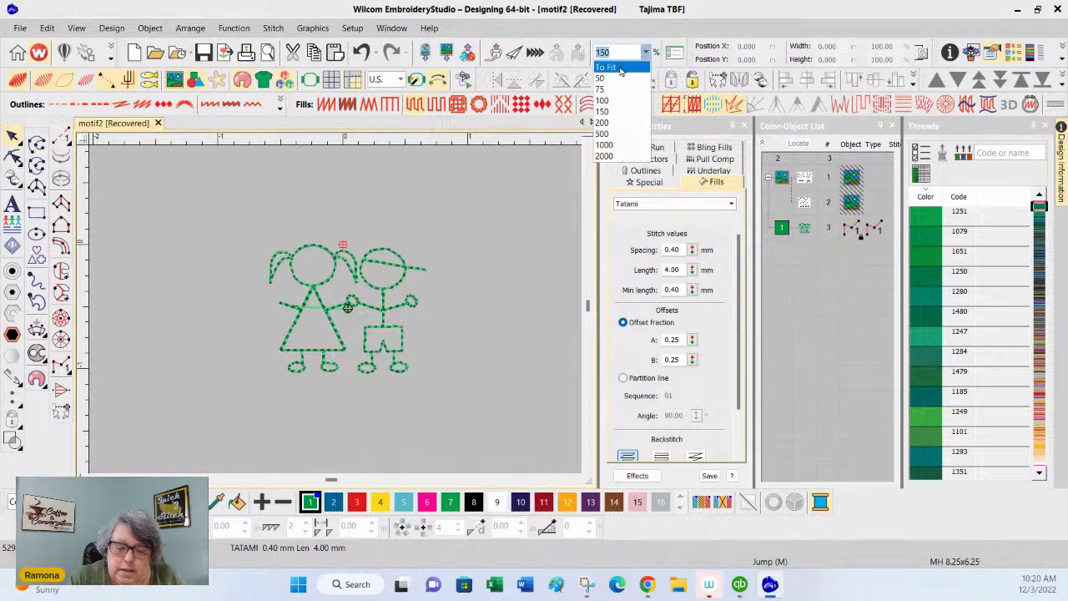
pyautogui.click(622, 65)
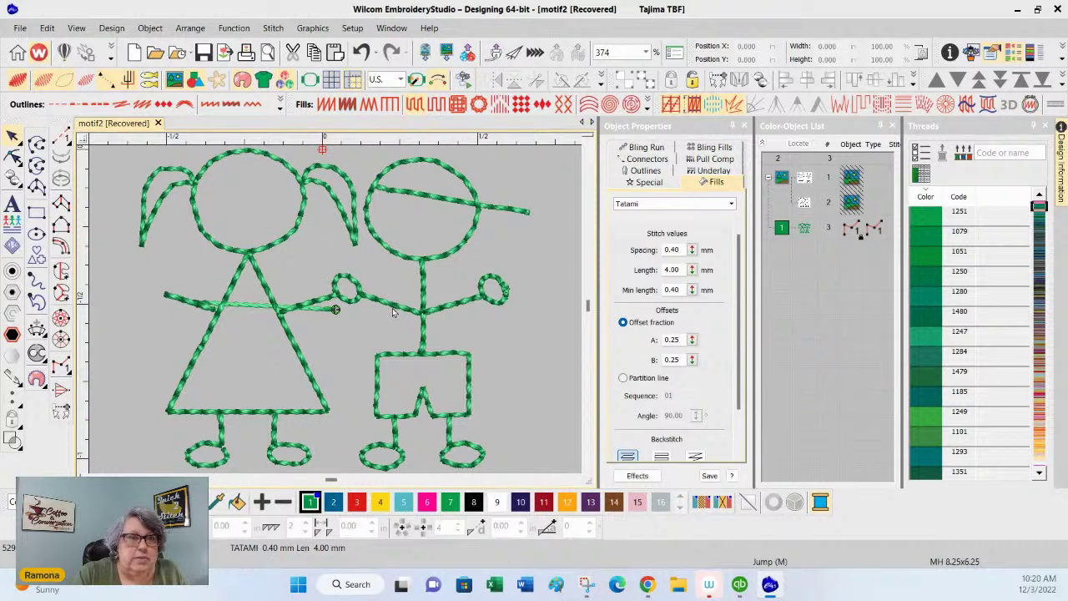
# - Unlock the green manual-stitch outline of the children, inspect its reshape points and reselect the object
pyautogui.click(806, 228)
pyautogui.rightClick(809, 232)
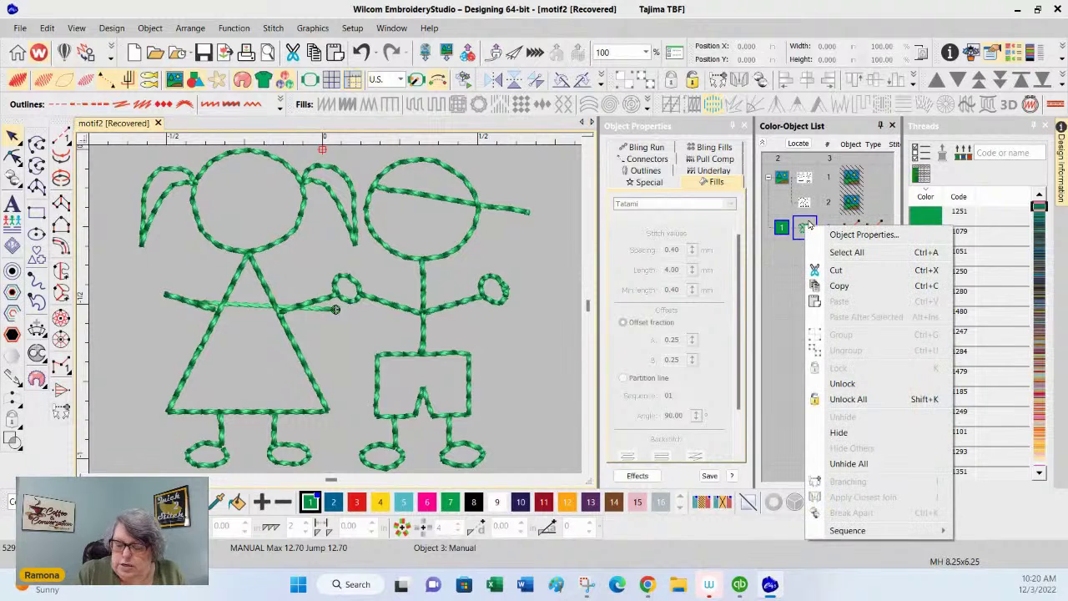
pyautogui.click(864, 380)
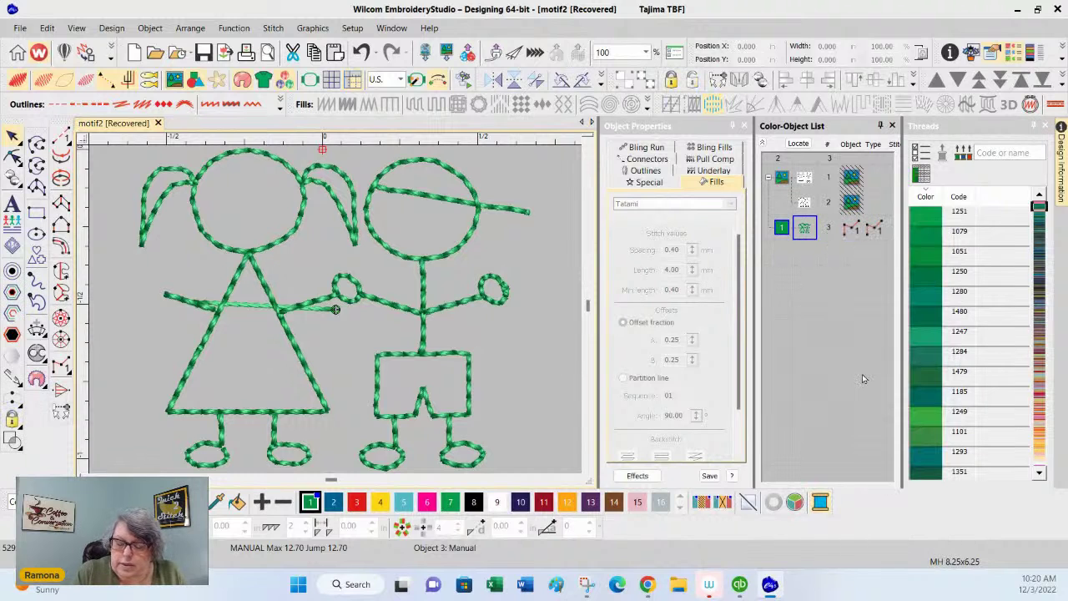
pyautogui.click(811, 230)
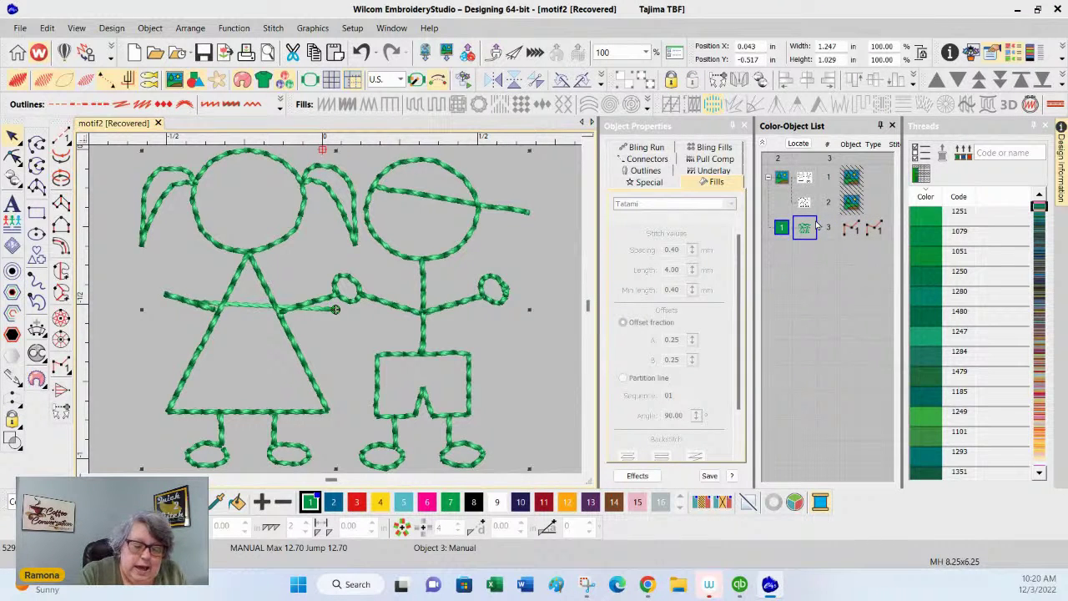
pyautogui.click(13, 156)
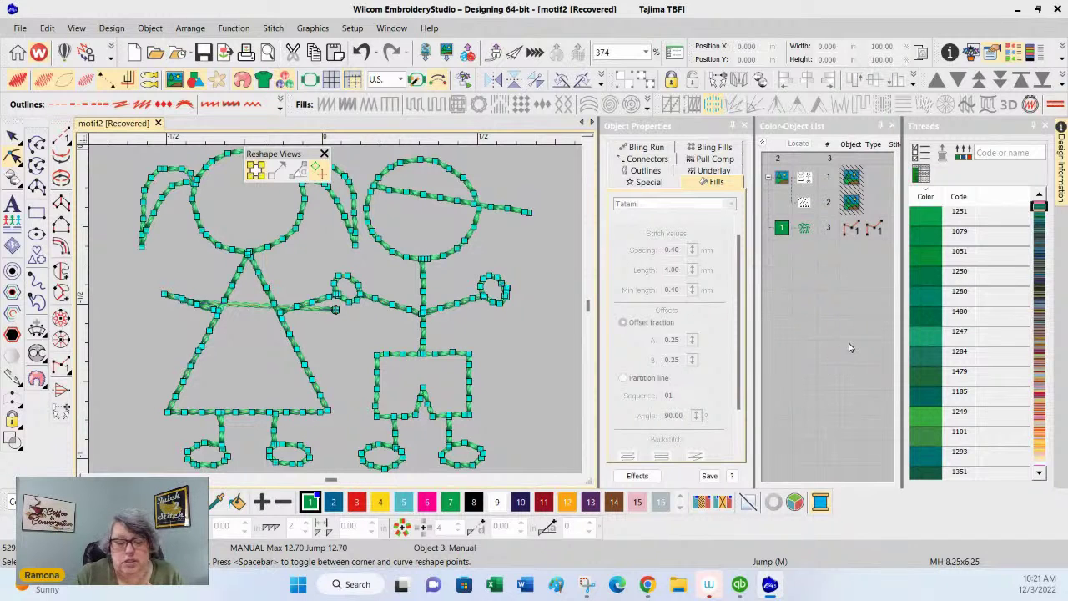
pyautogui.click(806, 230)
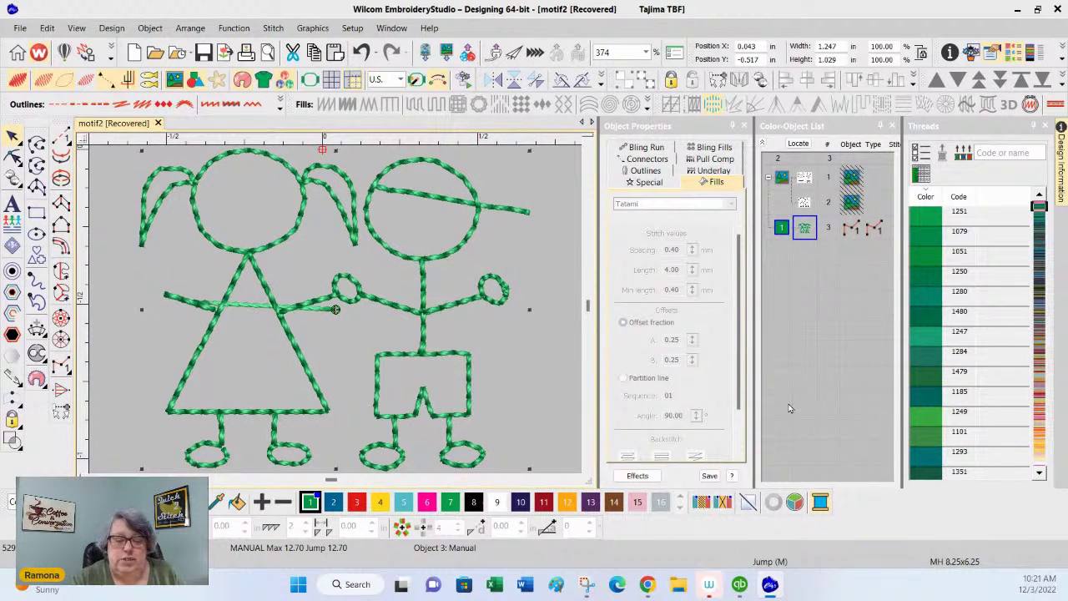
# - Run the stitch simulation of the children outline and replay it from start to end to study the stitching order
pyautogui.click(464, 80)
pyautogui.moveTo(528, 105); pyautogui.dragTo(502, 105)
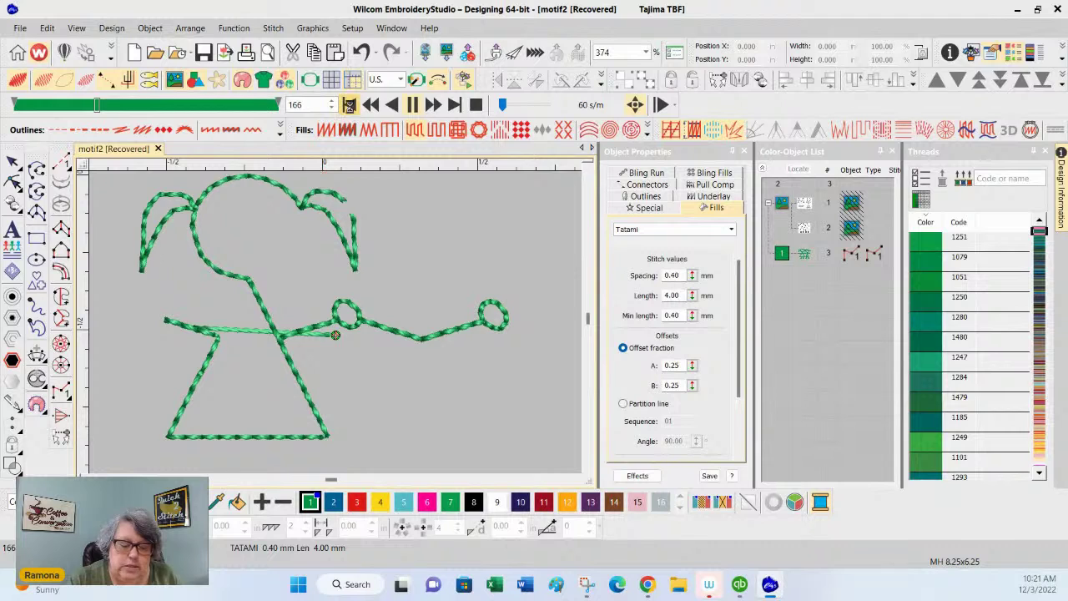
pyautogui.click(350, 105)
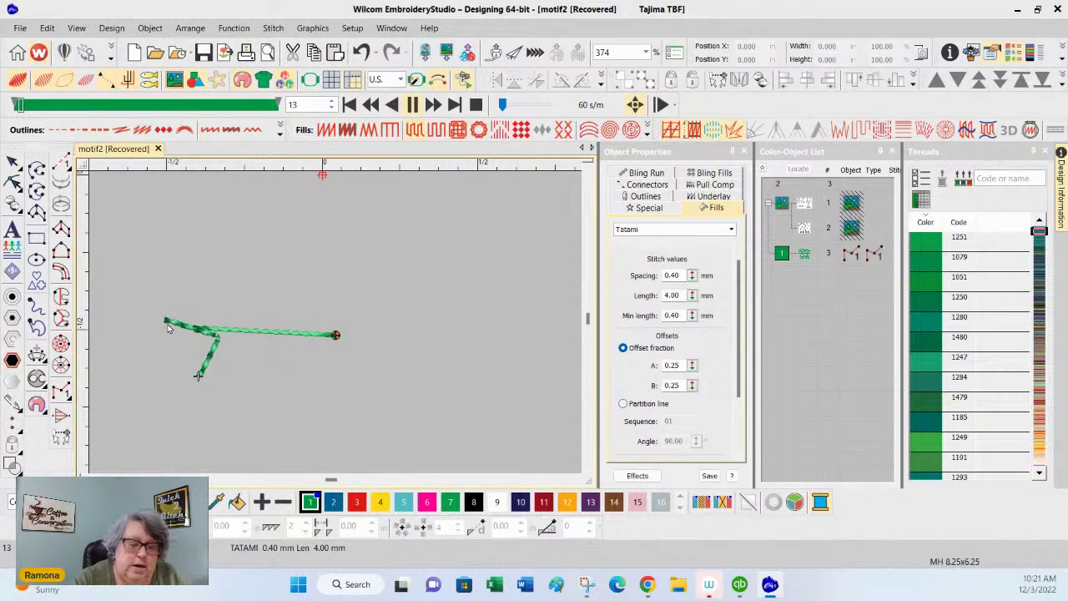
pyautogui.moveTo(20, 104); pyautogui.dragTo(276, 103)
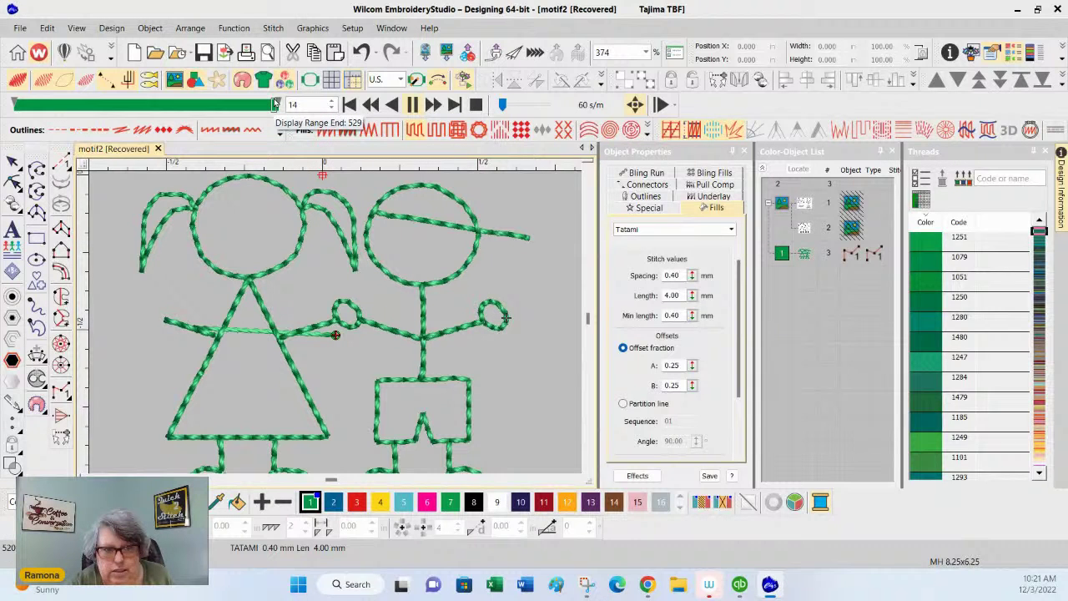
pyautogui.moveTo(276, 104); pyautogui.dragTo(275, 103)
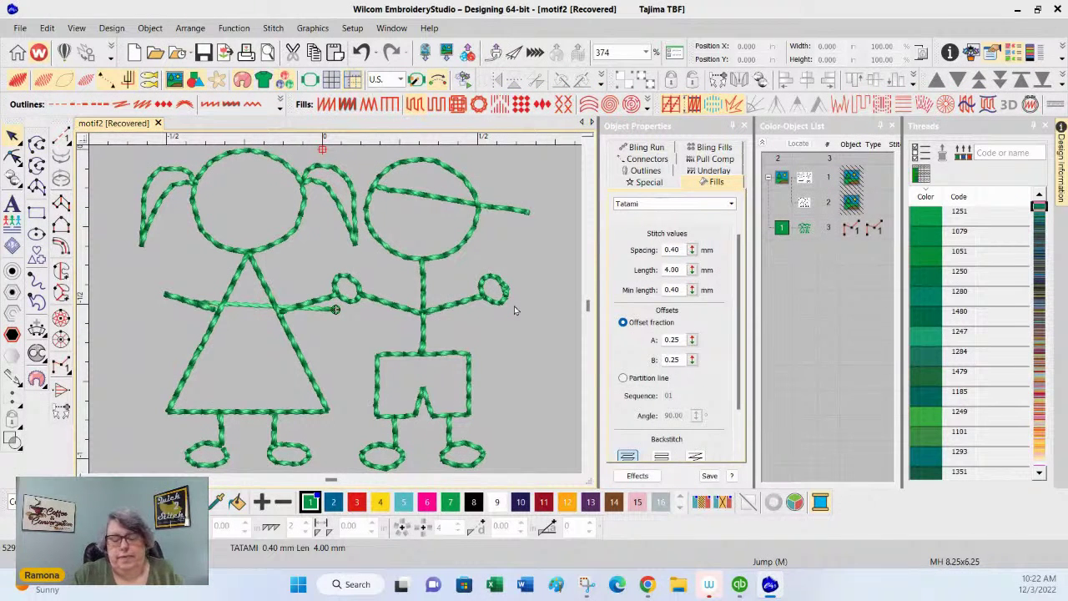
# - Select the green children outline and set the zoom to 300%
pyautogui.click(809, 230)
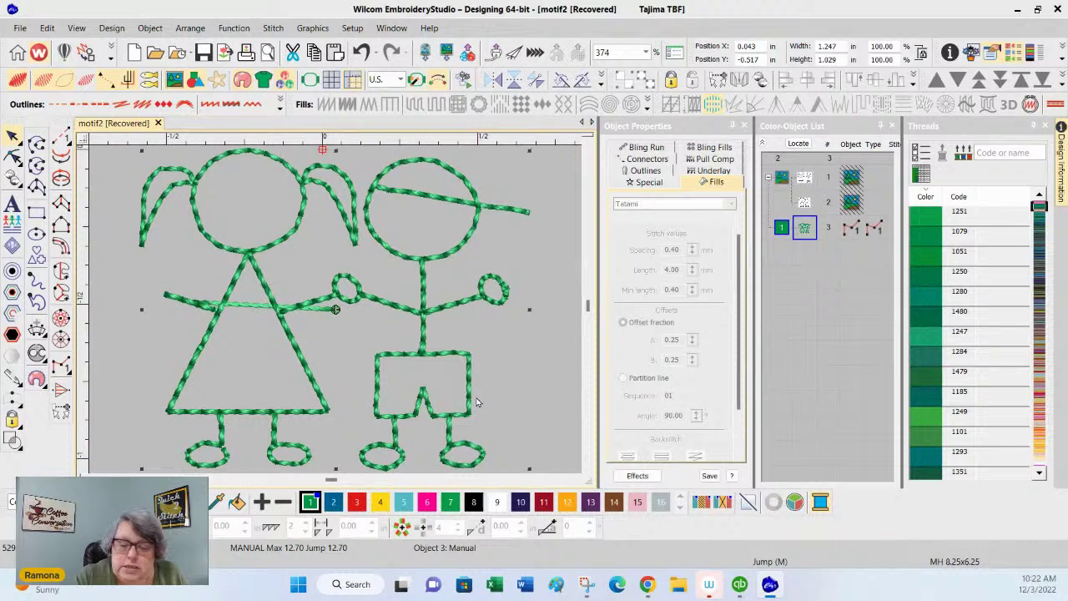
pyautogui.click(646, 52)
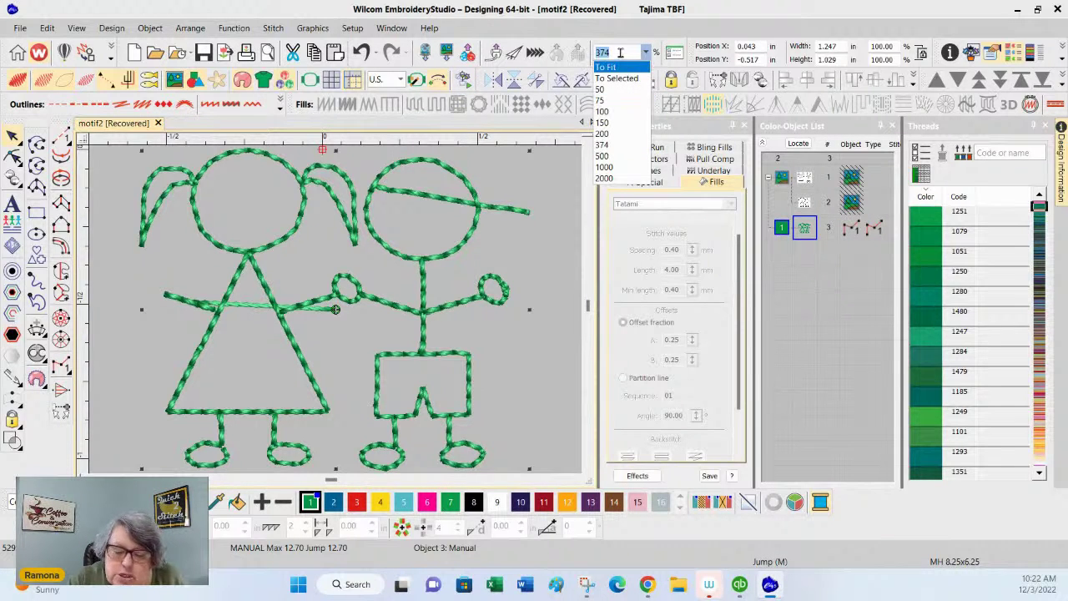
pyautogui.write('30')
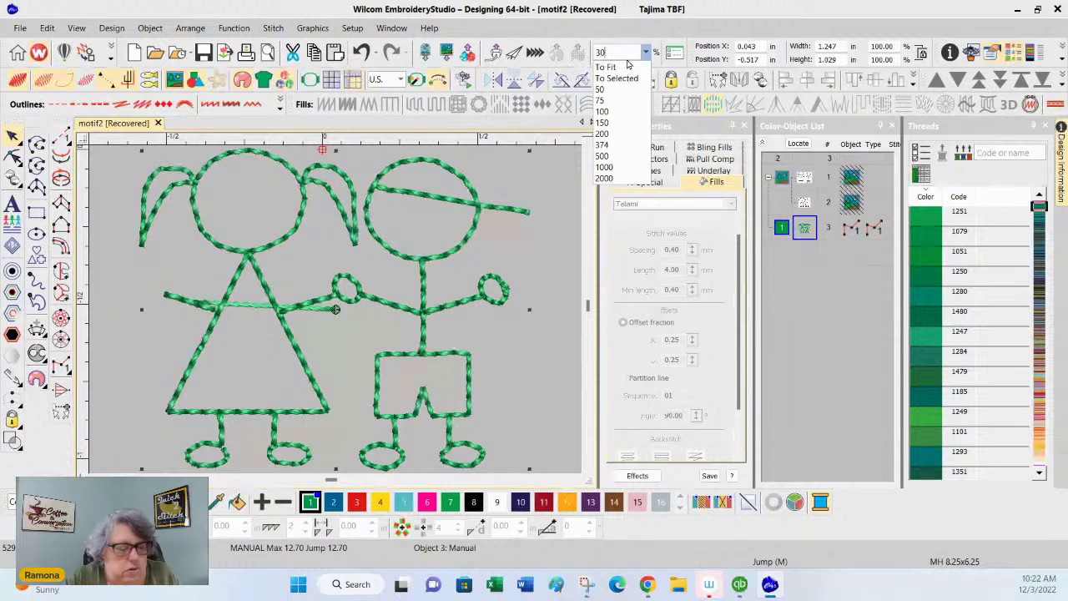
pyautogui.write('0')
pyautogui.press('Return')
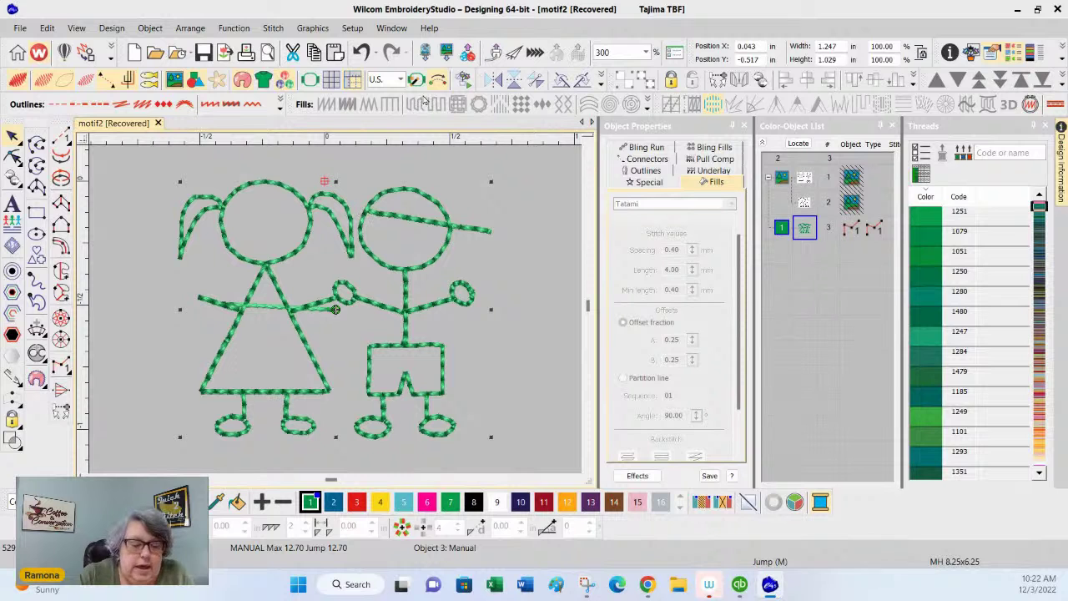
# - Start creating a motif from the selected outline, review the available motif sets and choose MiscRM
pyautogui.click(151, 30)
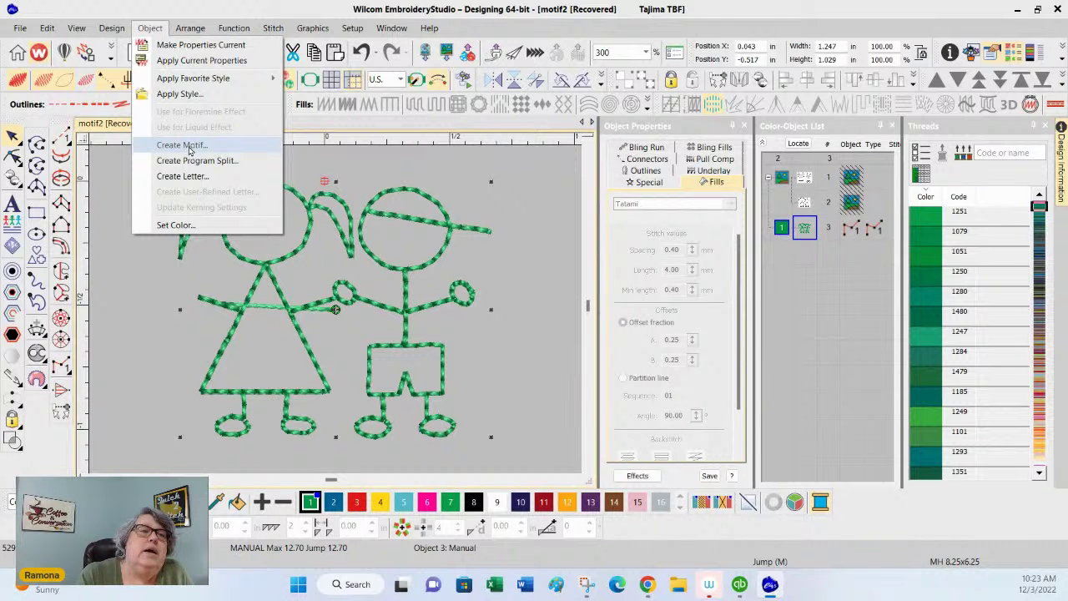
pyautogui.click(191, 145)
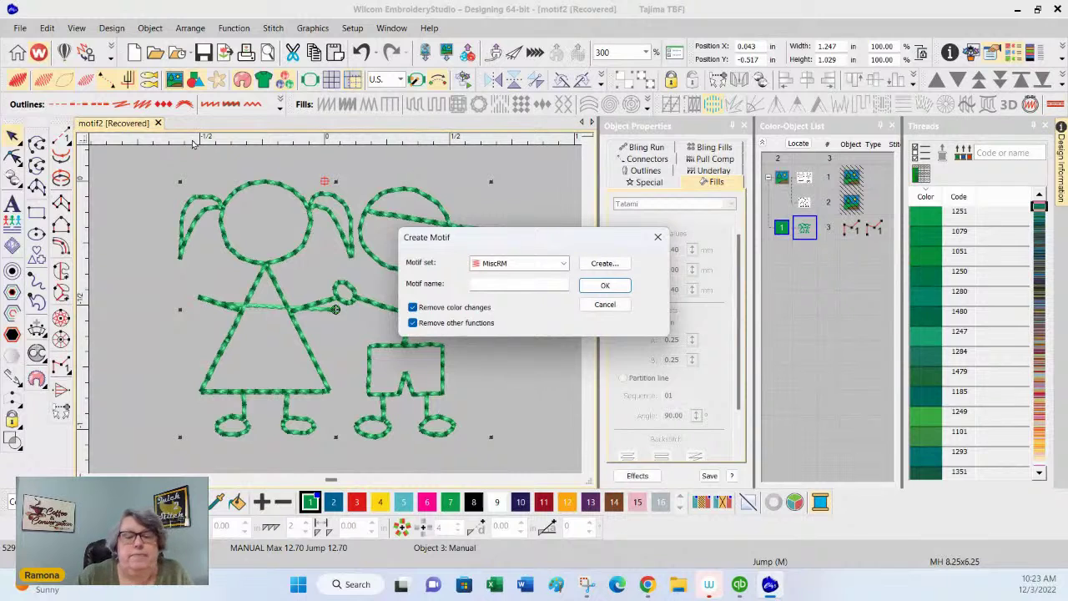
pyautogui.moveTo(550, 237); pyautogui.dragTo(644, 134)
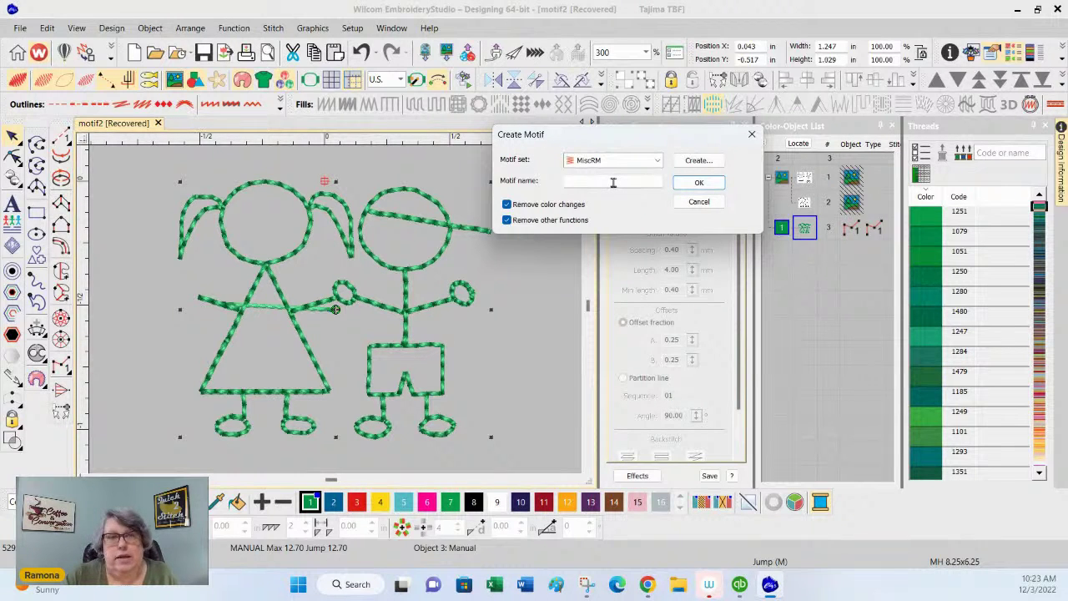
pyautogui.click(626, 161)
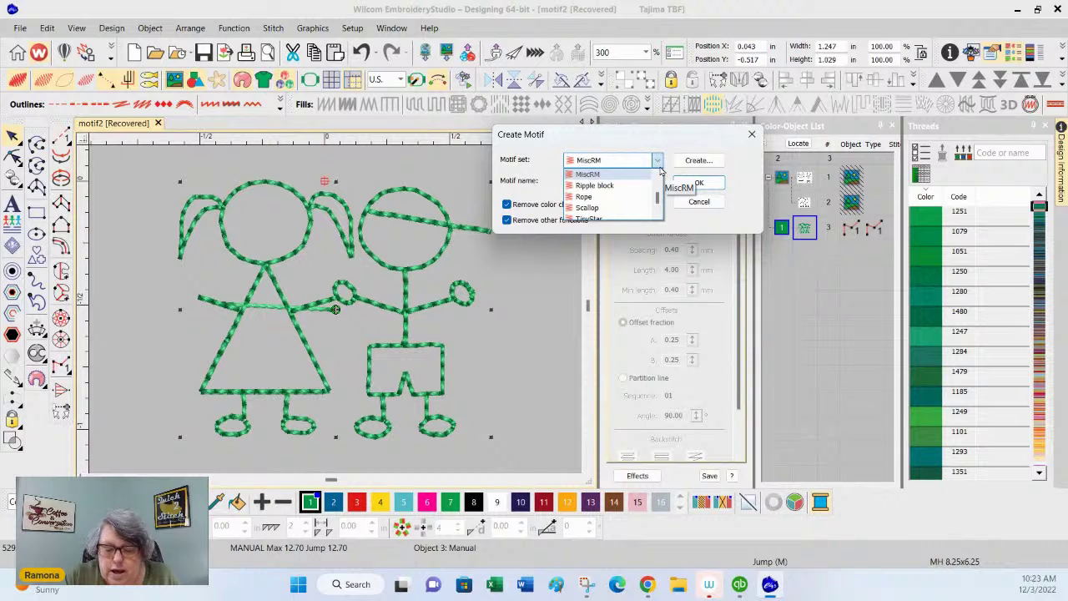
pyautogui.scroll(-1, 635, 188)
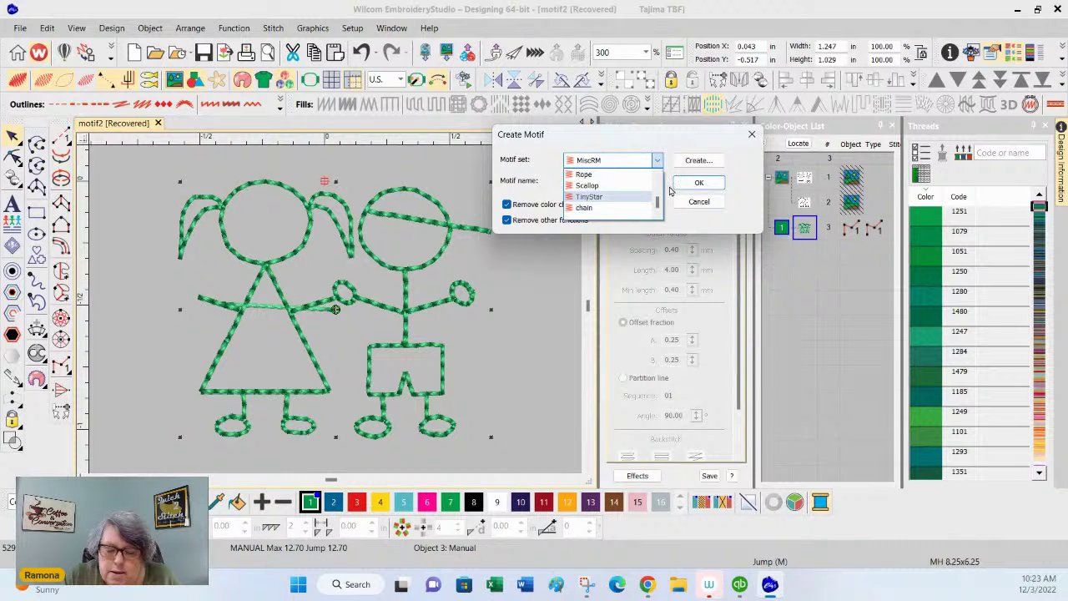
pyautogui.moveTo(659, 204); pyautogui.dragTo(656, 150)
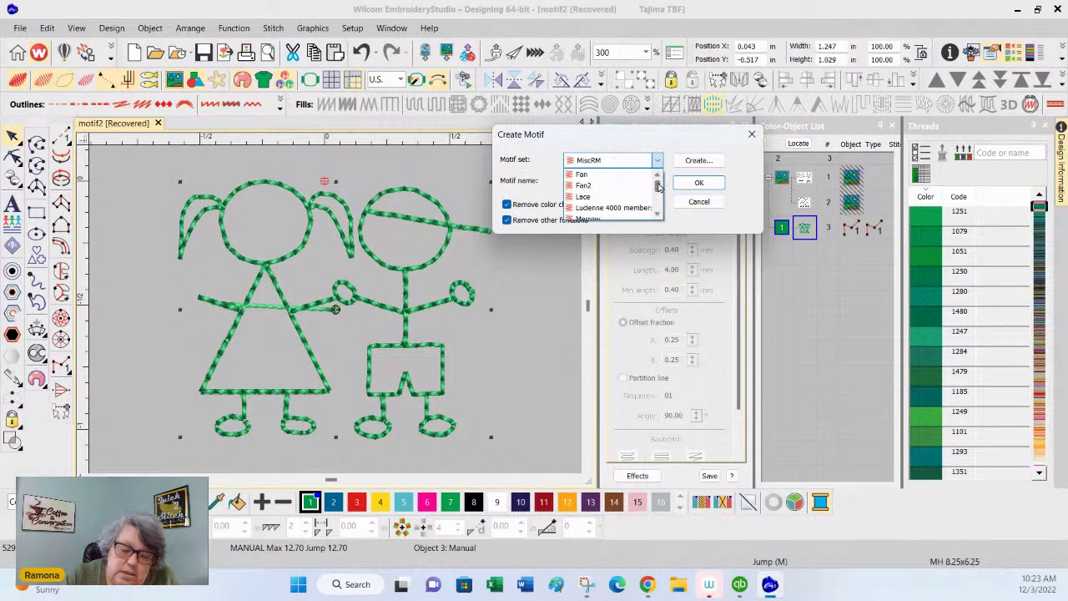
pyautogui.moveTo(659, 187); pyautogui.dragTo(661, 195)
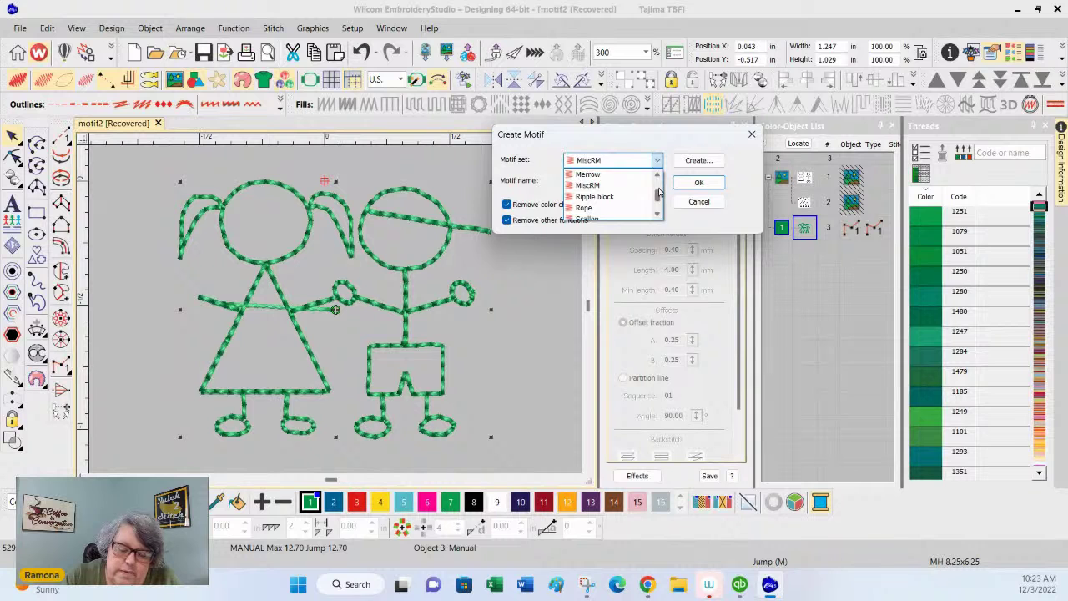
pyautogui.scroll(-2, 660, 213)
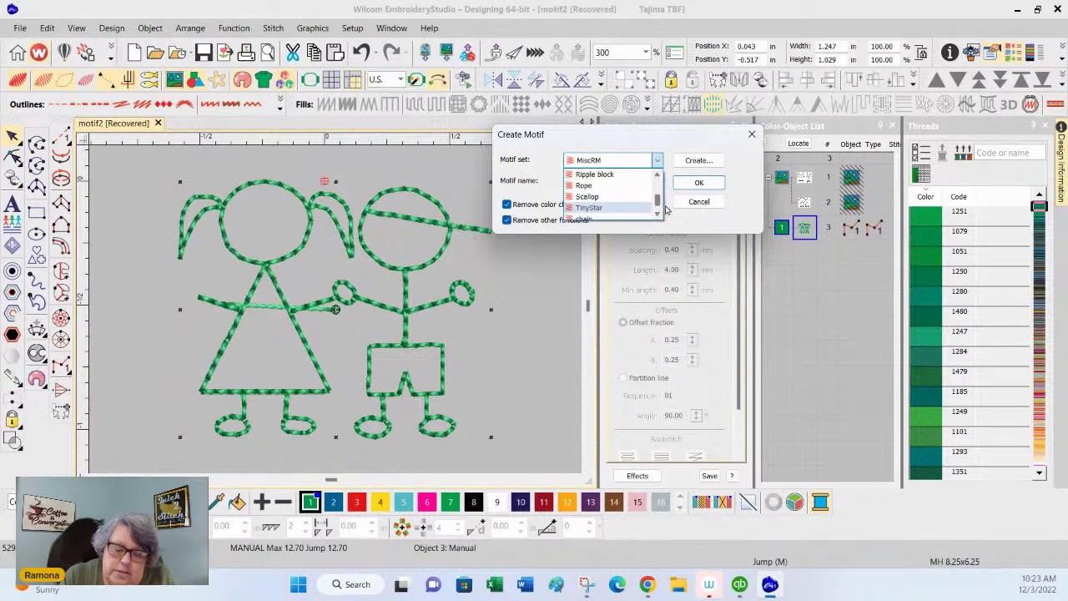
pyautogui.moveTo(659, 202); pyautogui.dragTo(659, 194)
pyautogui.click(588, 184)
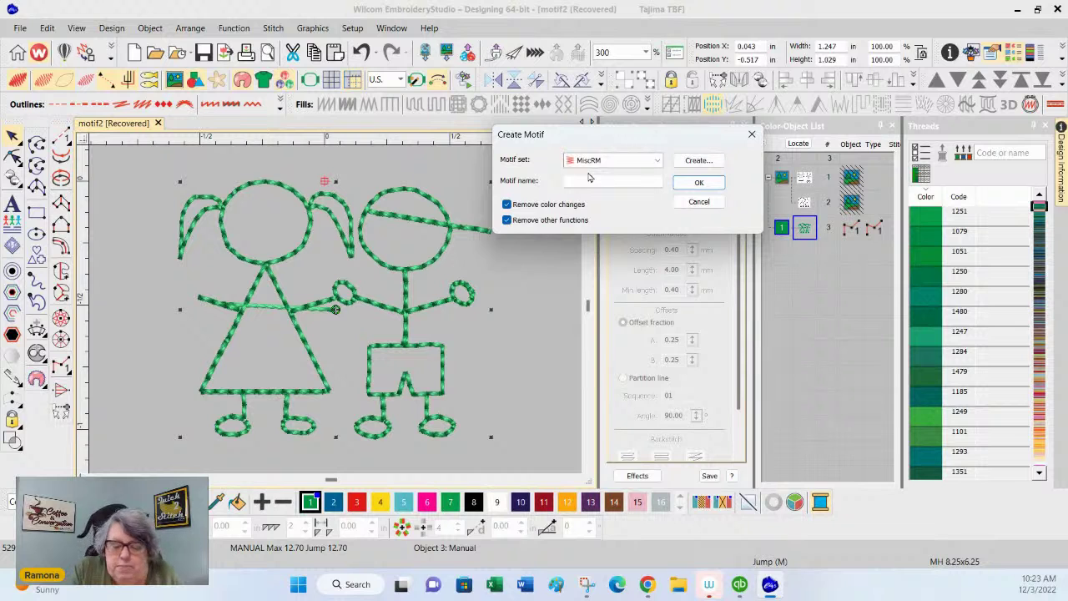
# - Name the motif Kids and accept the settings, with color changes and other functions removed
pyautogui.click(594, 180)
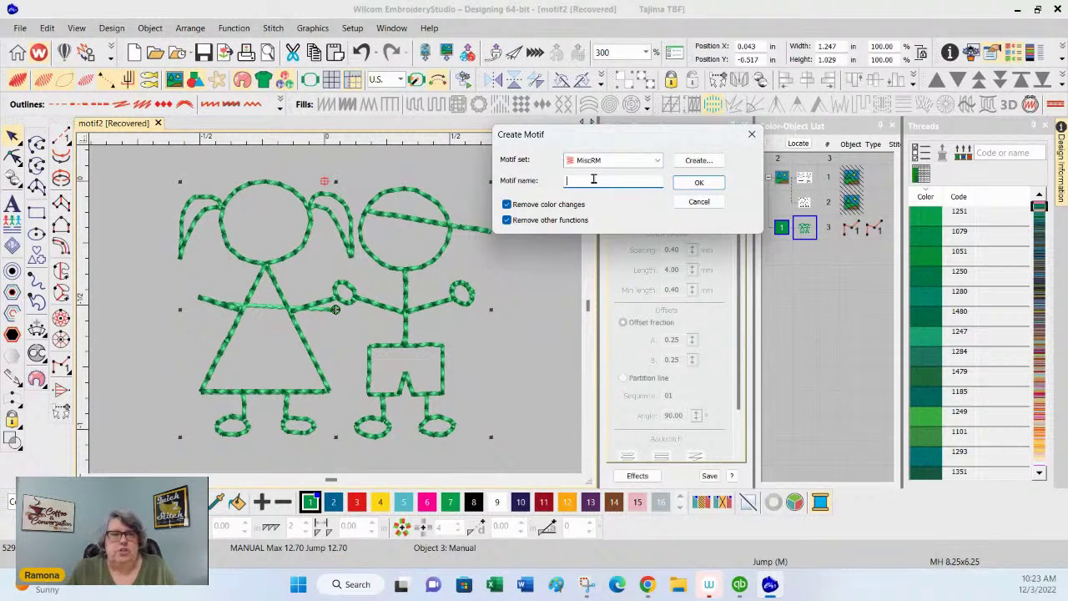
pyautogui.write('Kids')
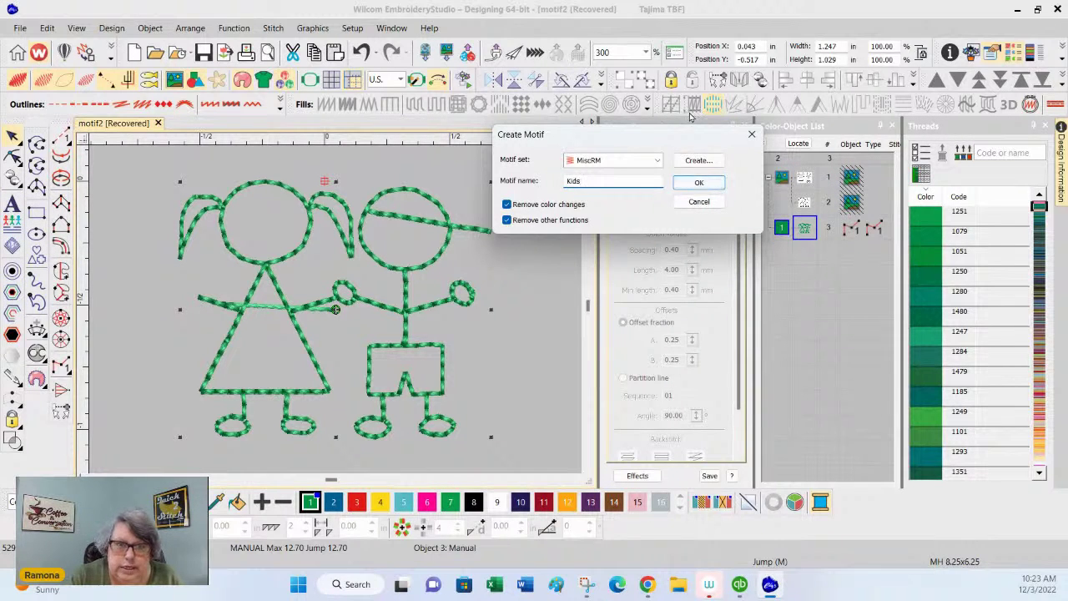
pyautogui.click(699, 184)
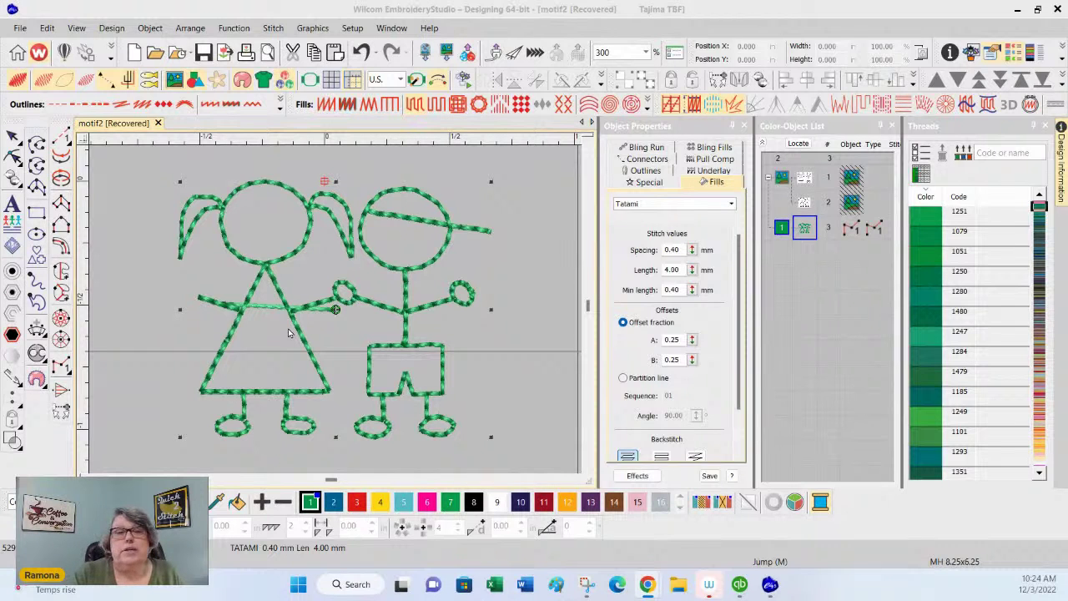
# - Create the motif with its first reference point at the girl's free arm end and the second at the boy's outer hand
pyautogui.click(555, 32)
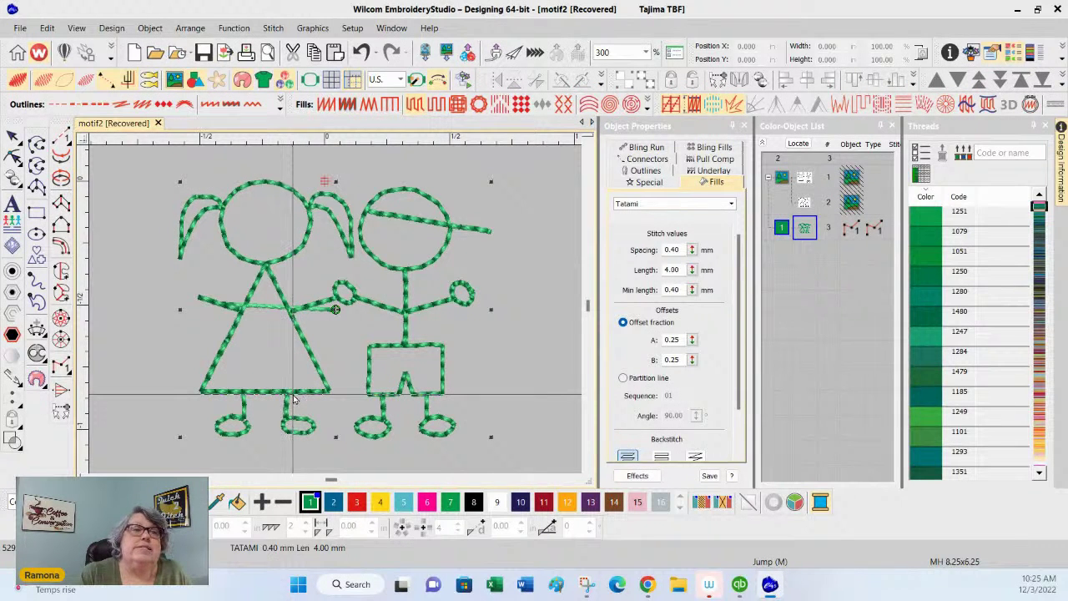
pyautogui.click(200, 303)
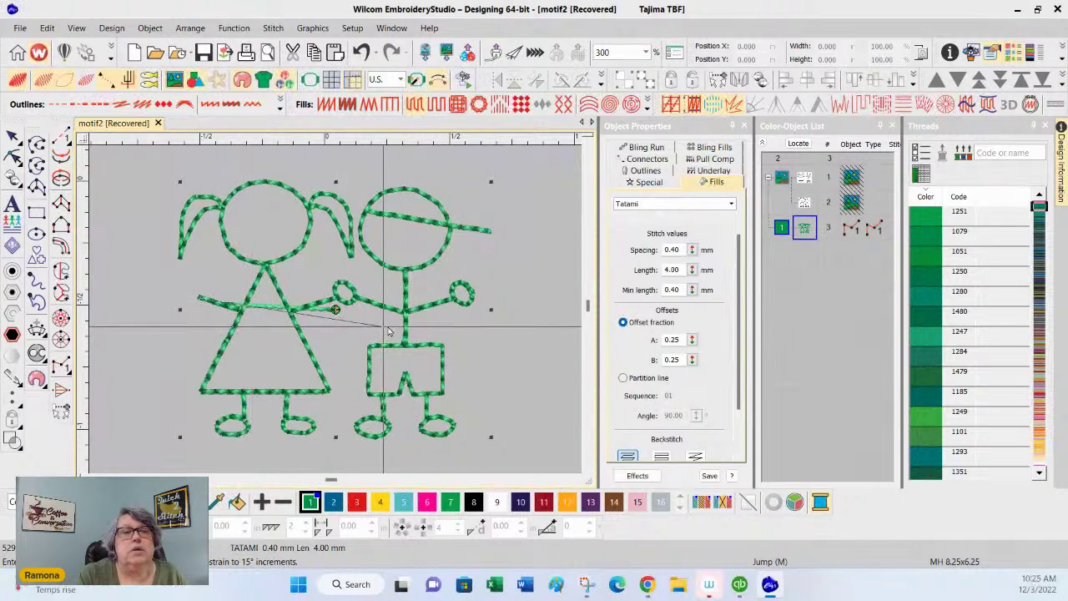
pyautogui.click(469, 305)
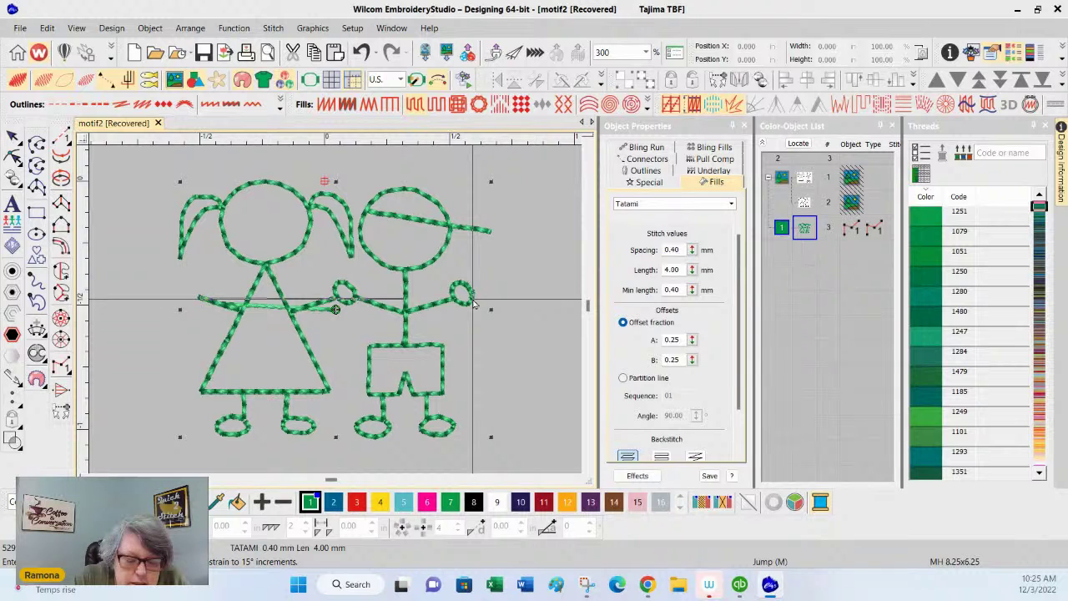
pyautogui.click(474, 303)
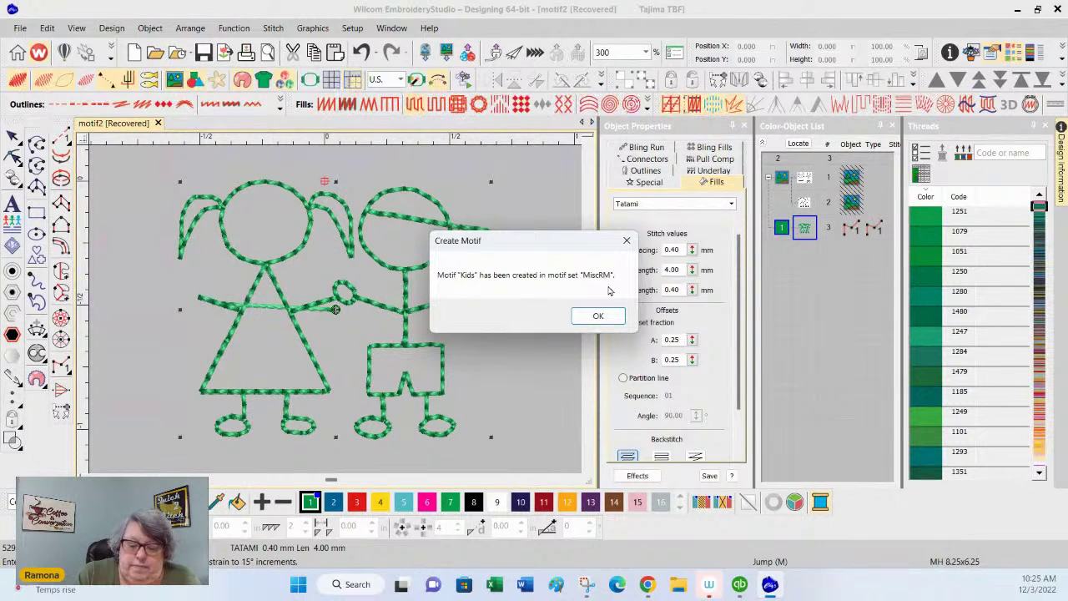
# - Dismiss the motif creation message and start a new blank design
pyautogui.click(596, 317)
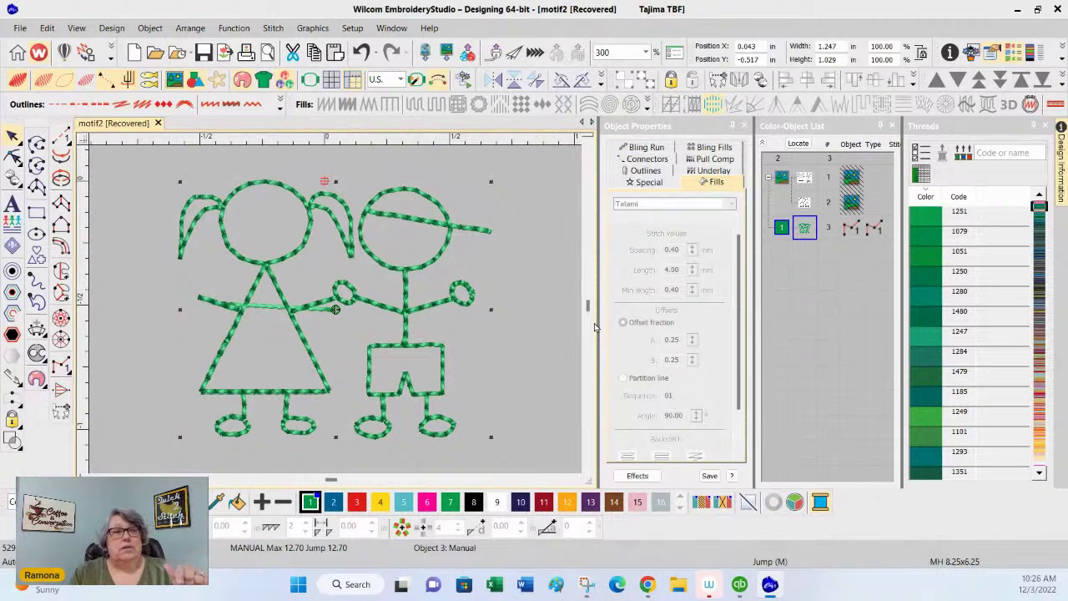
pyautogui.click(135, 53)
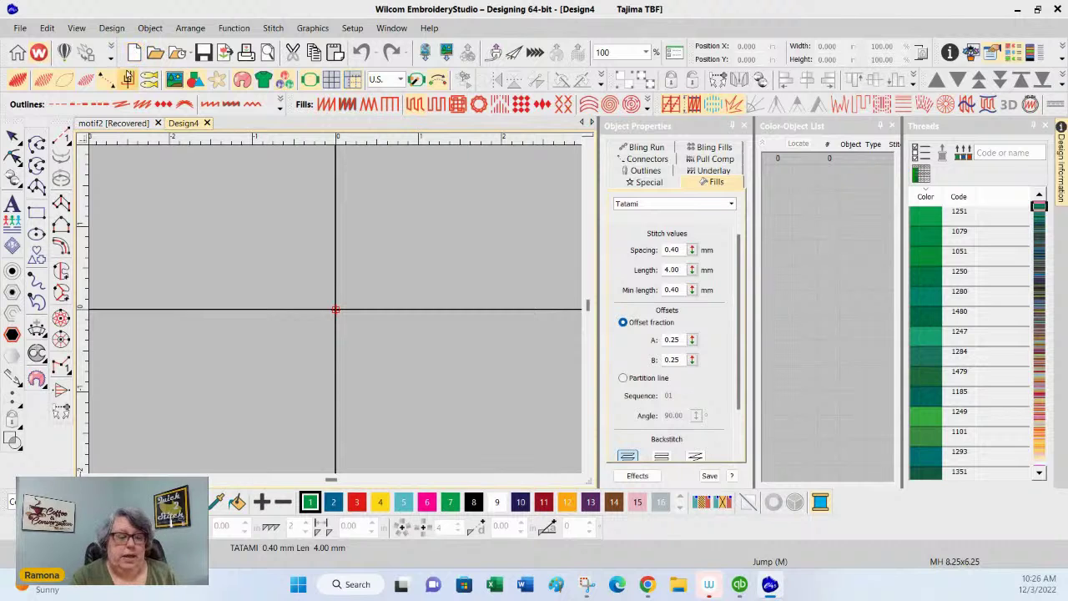
pyautogui.click(312, 83)
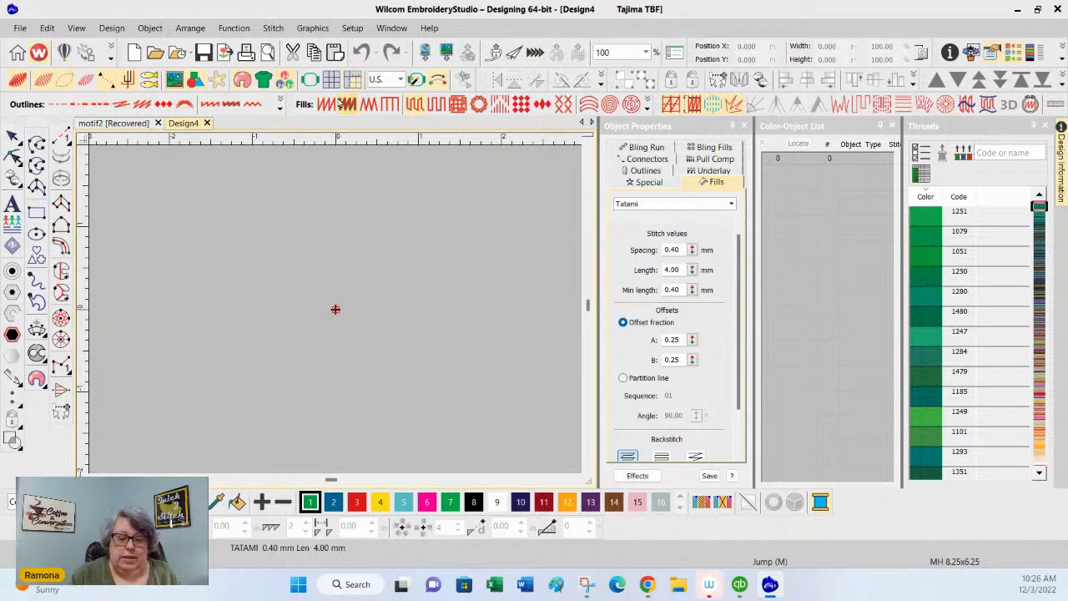
# - Digitize an open horizontal line about 5.46 in long across the design in Run stitch
pyautogui.click(60, 105)
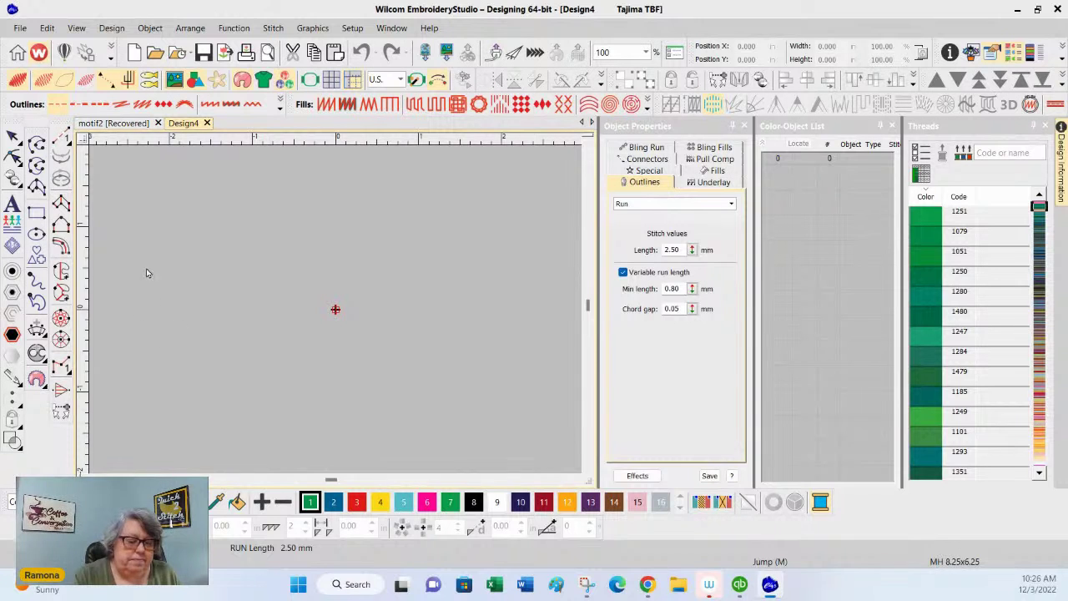
pyautogui.click(37, 143)
pyautogui.click(142, 301)
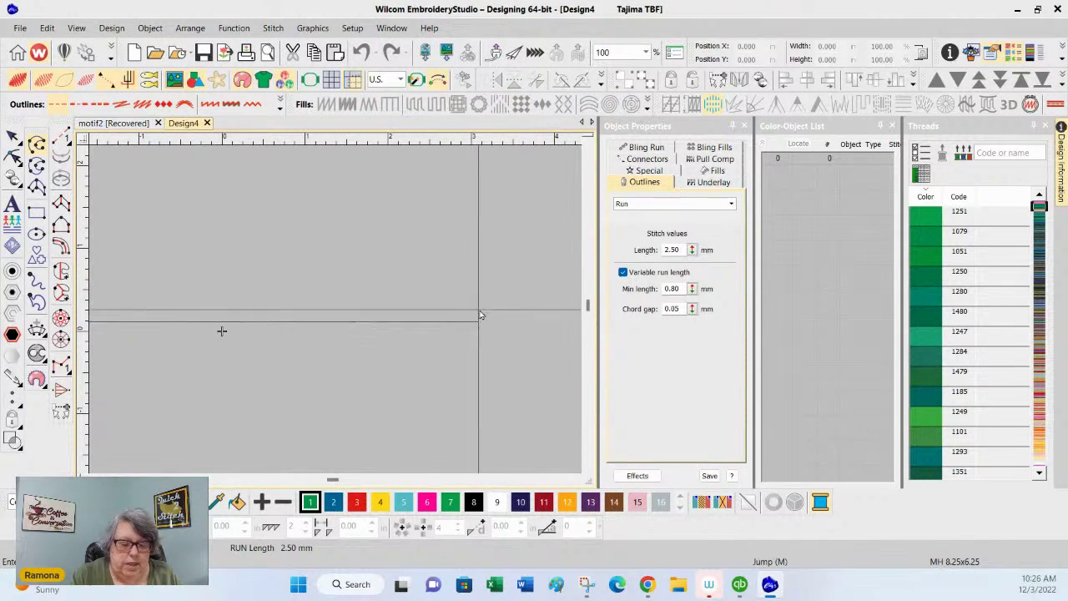
pyautogui.click(488, 322)
pyautogui.press('Return')
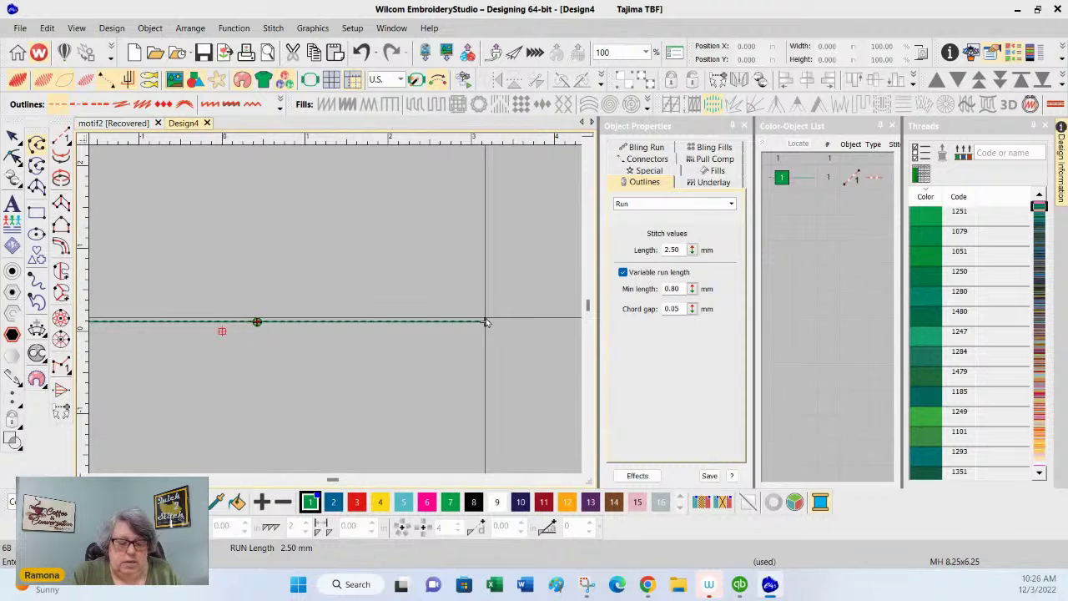
# - Select the line, convert it to a Motif Run and choose the MiscRM motif set
pyautogui.moveTo(333, 484); pyautogui.dragTo(332, 484)
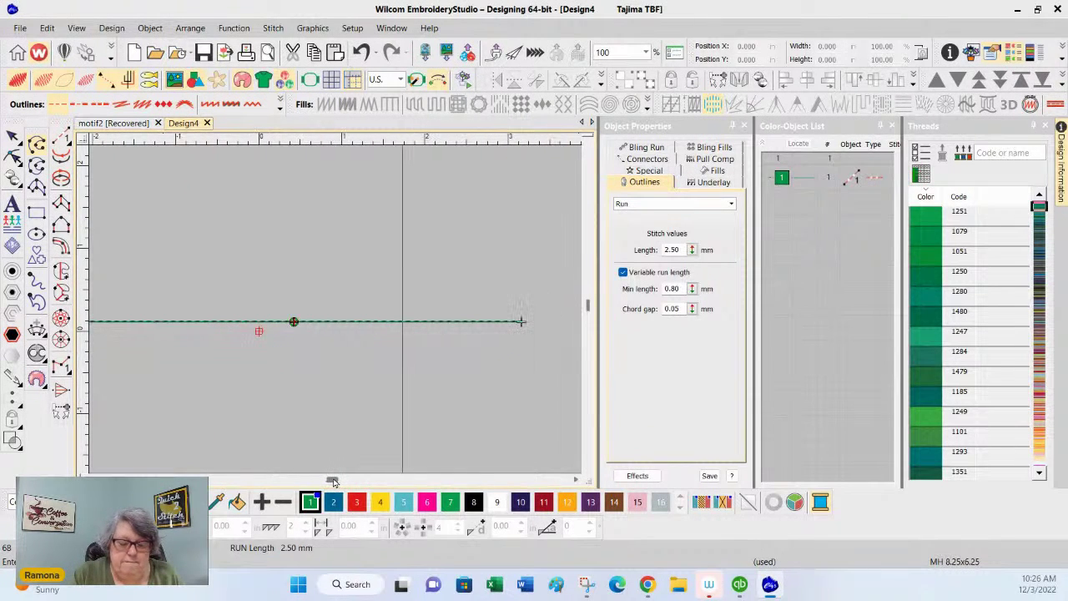
pyautogui.click(806, 181)
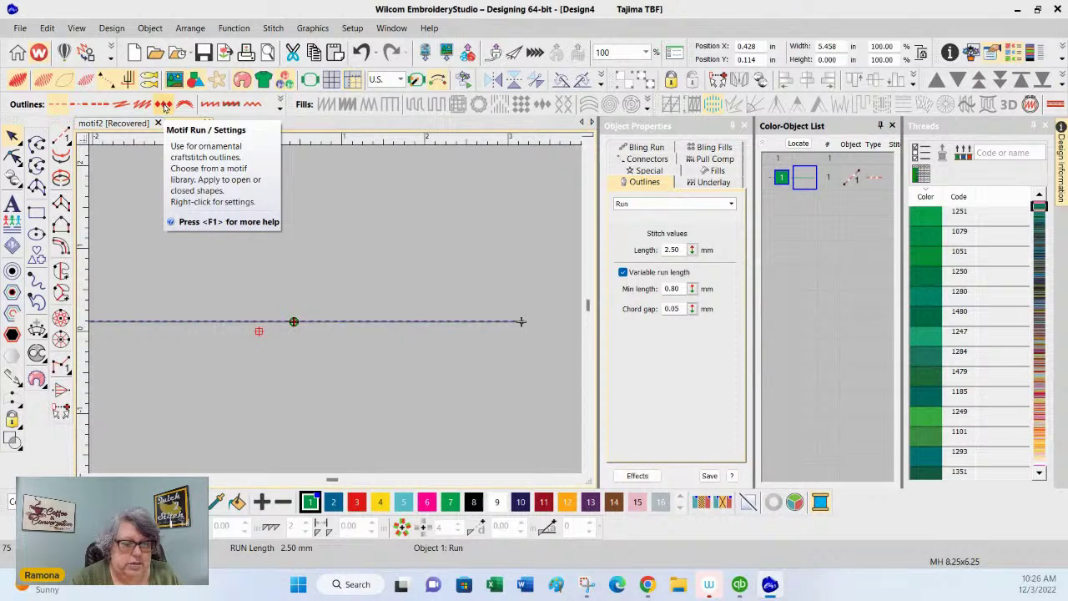
pyautogui.click(164, 106)
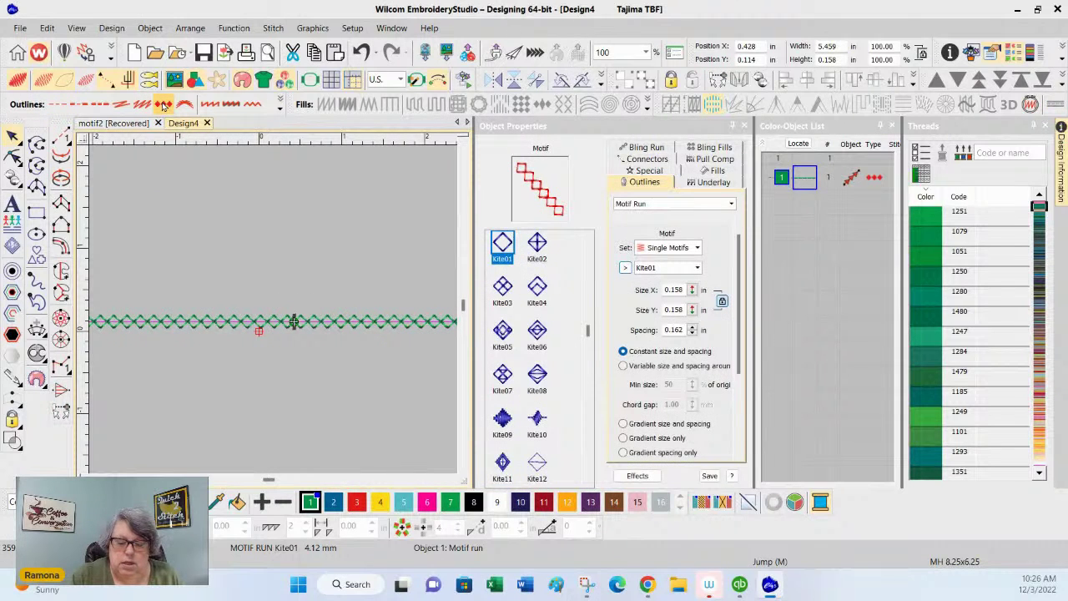
pyautogui.click(697, 248)
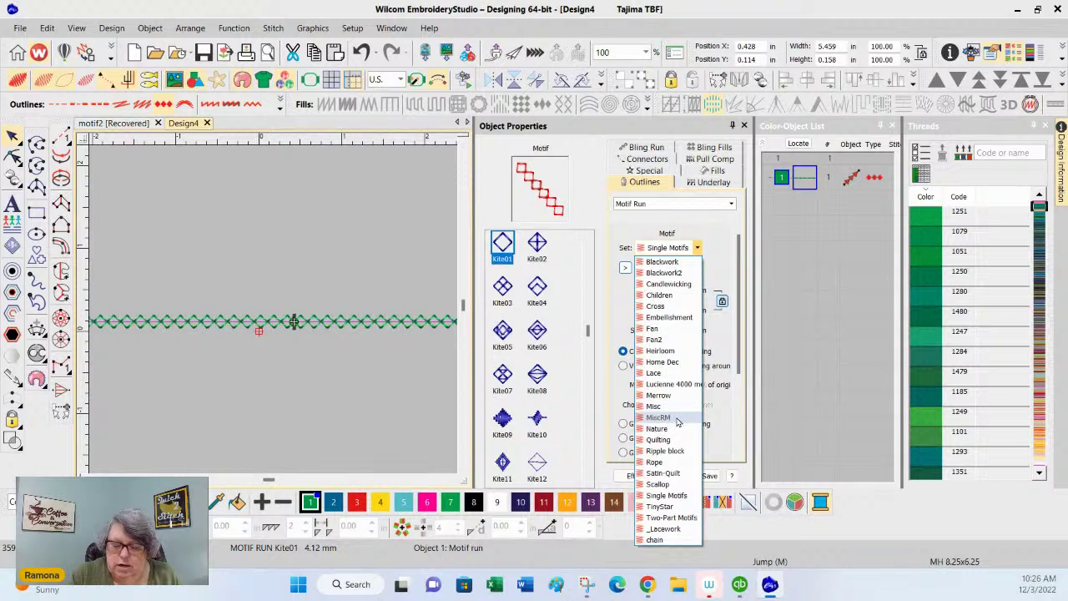
pyautogui.click(658, 417)
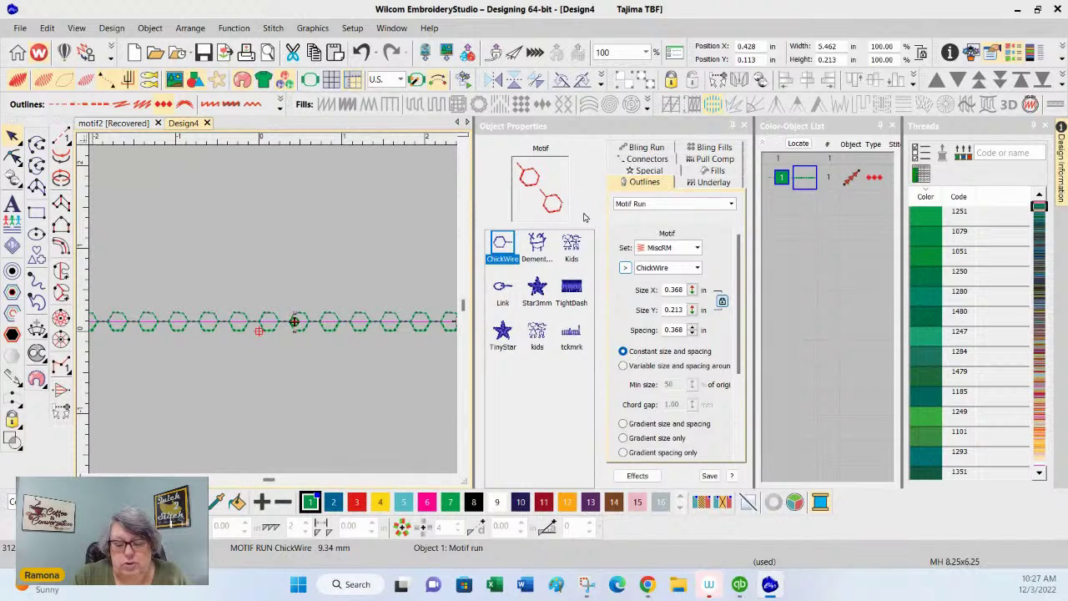
# - Apply the lowercase kids motif to the run and examine where the repeats meet at 500% zoom
pyautogui.click(539, 334)
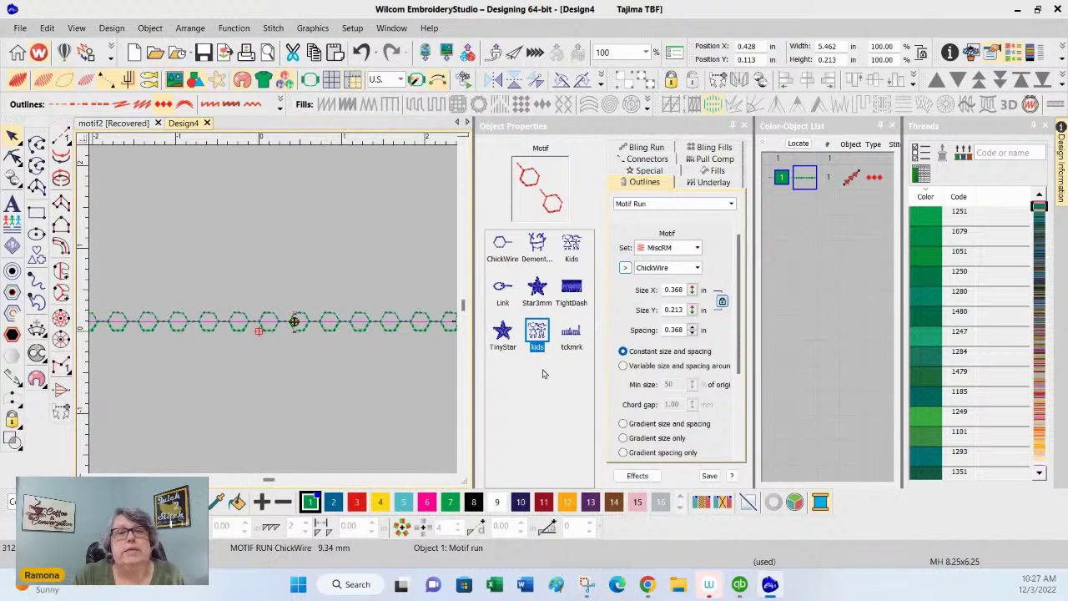
pyautogui.doubleClick(540, 332)
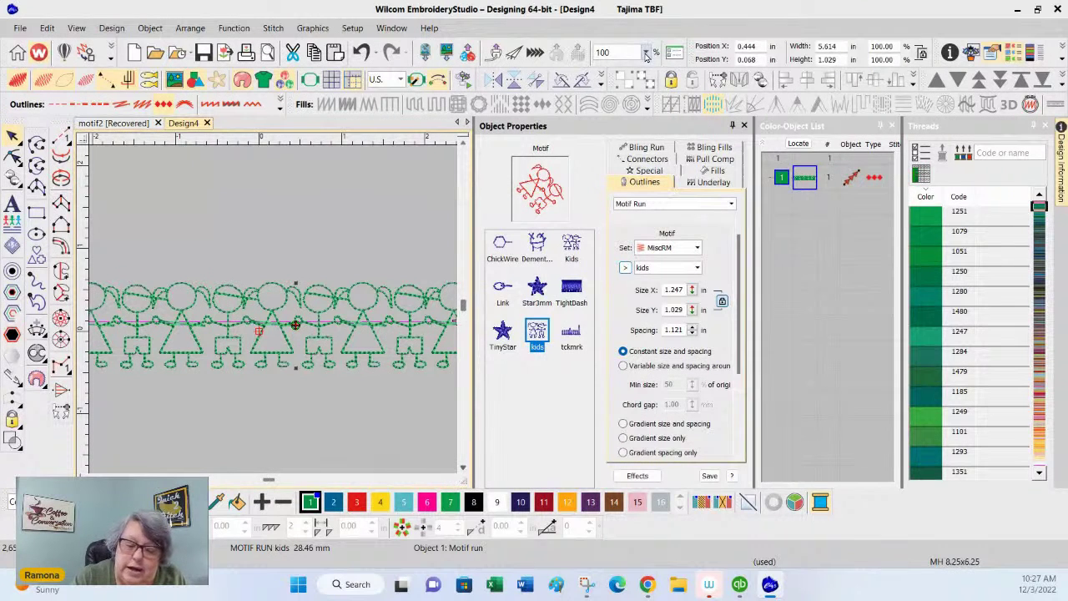
pyautogui.click(645, 52)
pyautogui.click(603, 156)
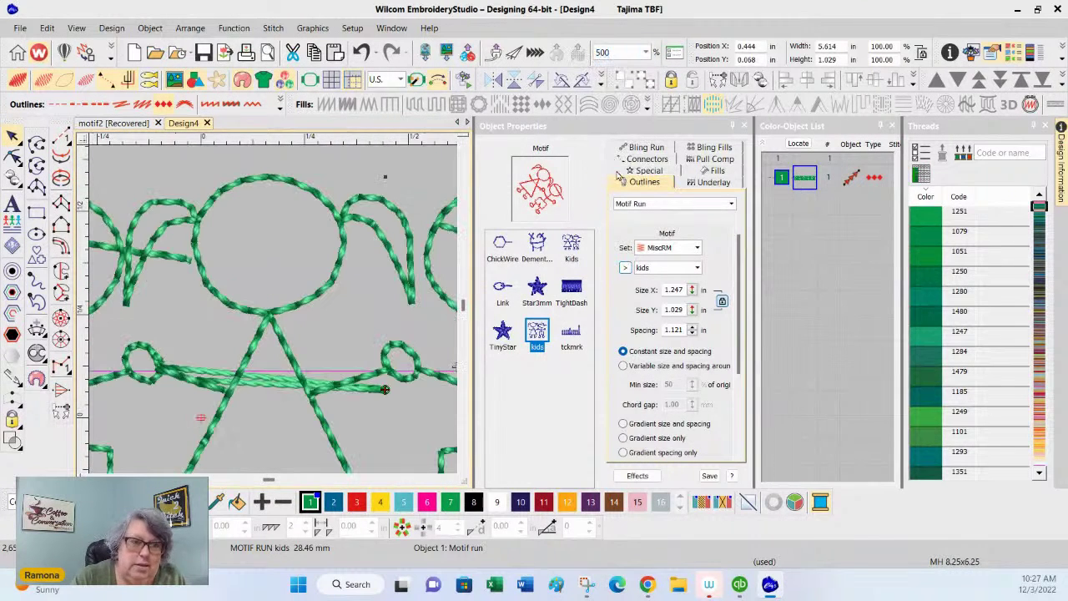
pyautogui.moveTo(453, 482); pyautogui.dragTo(455, 482)
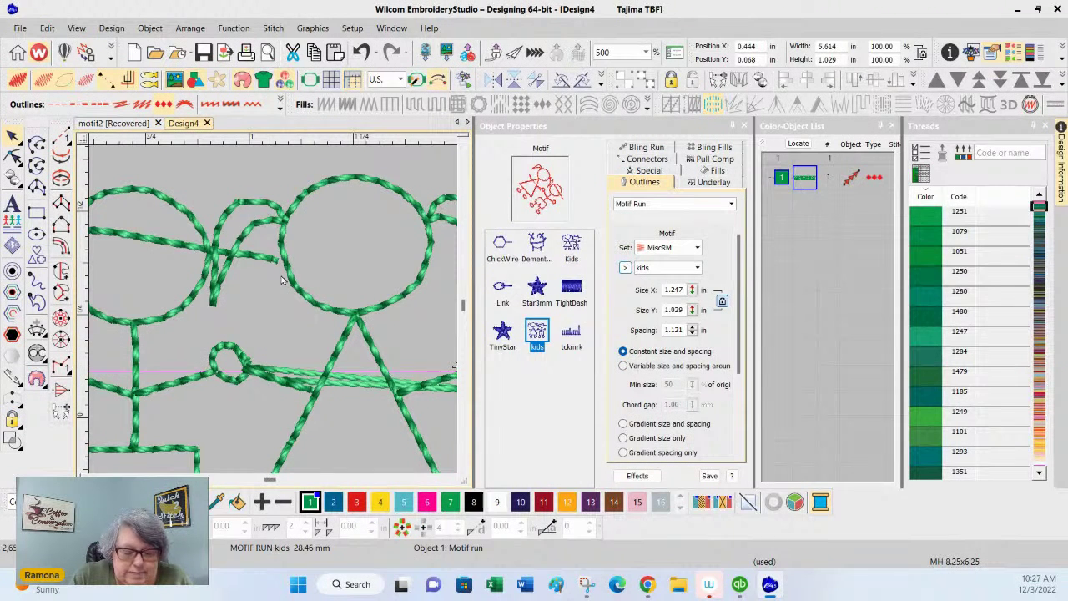
pyautogui.click(816, 387)
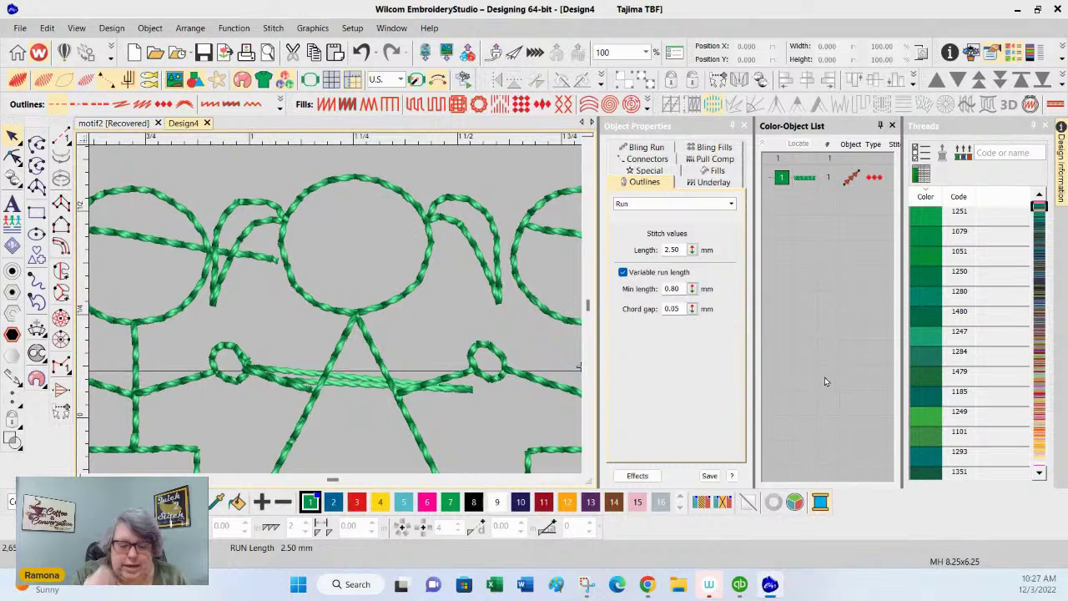
# - In motif2, reshape the green children outline by deleting the two outermost points of the boy's cap brim
pyautogui.click(132, 125)
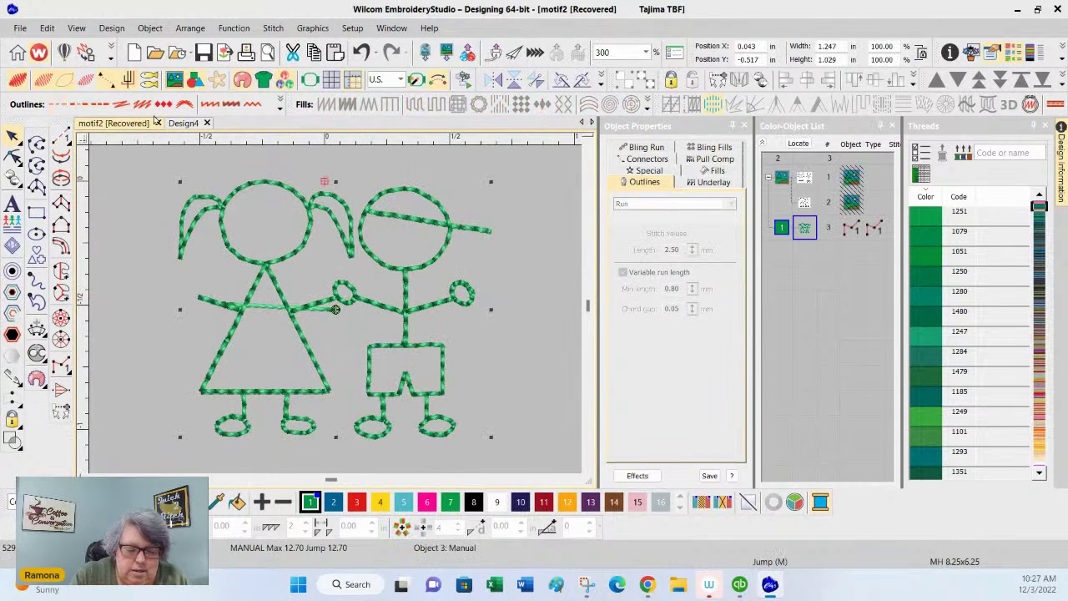
pyautogui.click(543, 404)
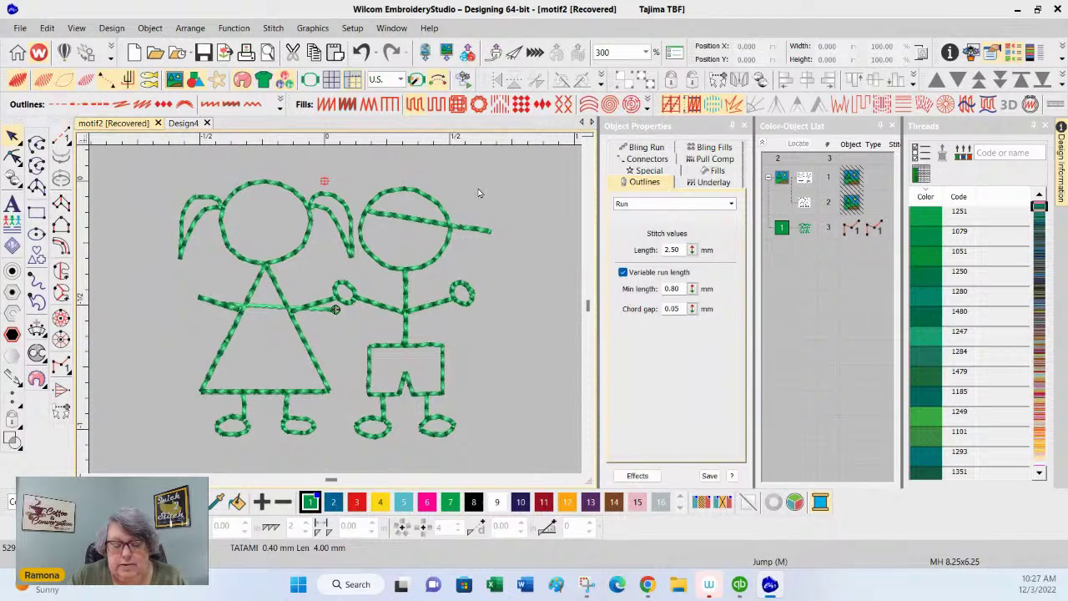
pyautogui.click(808, 230)
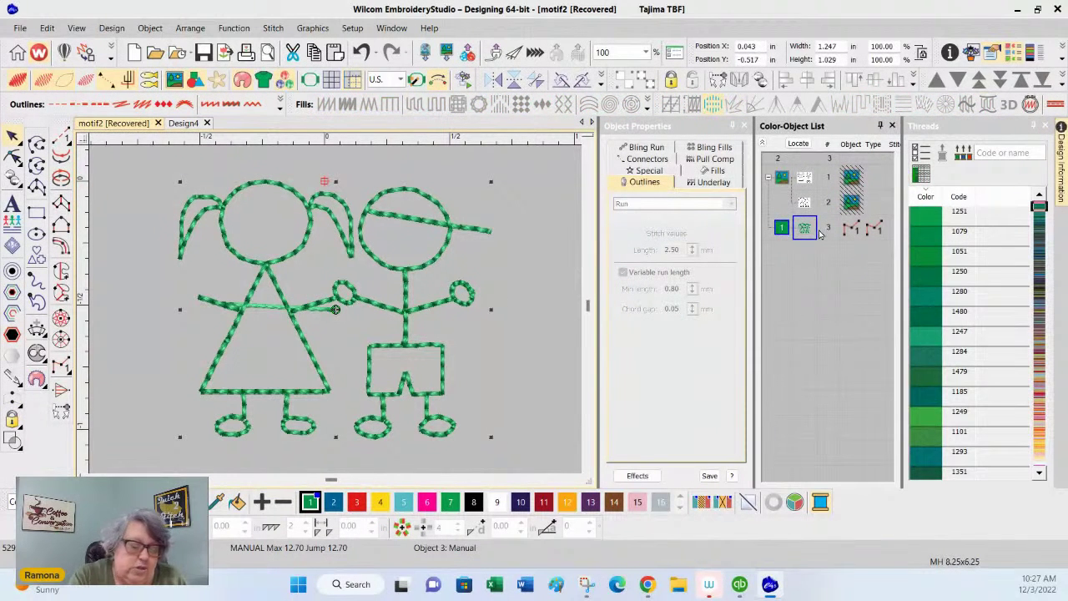
pyautogui.click(13, 156)
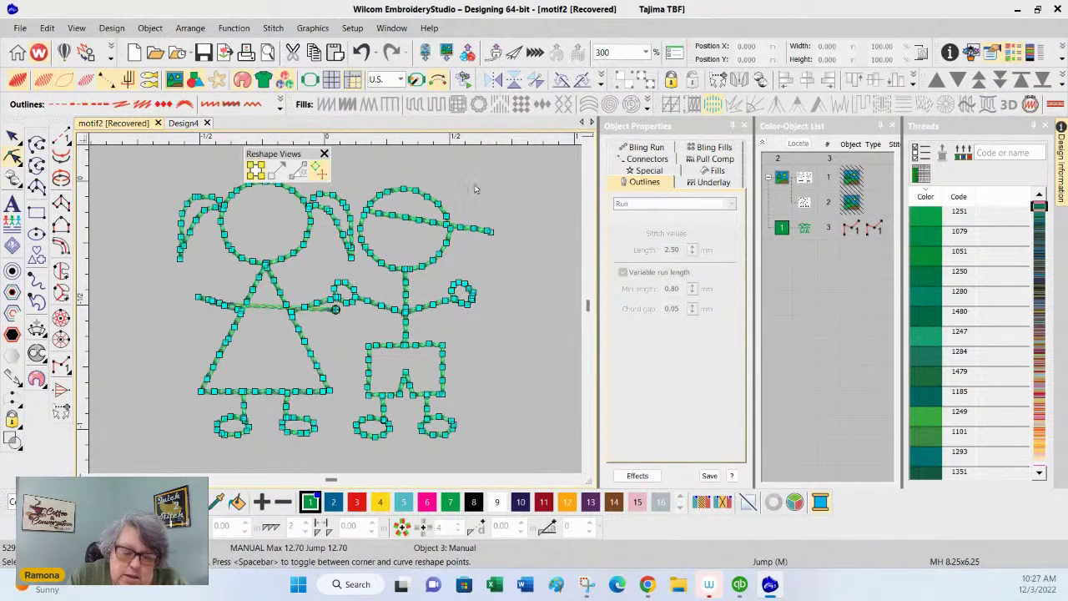
pyautogui.moveTo(466, 192); pyautogui.dragTo(513, 255)
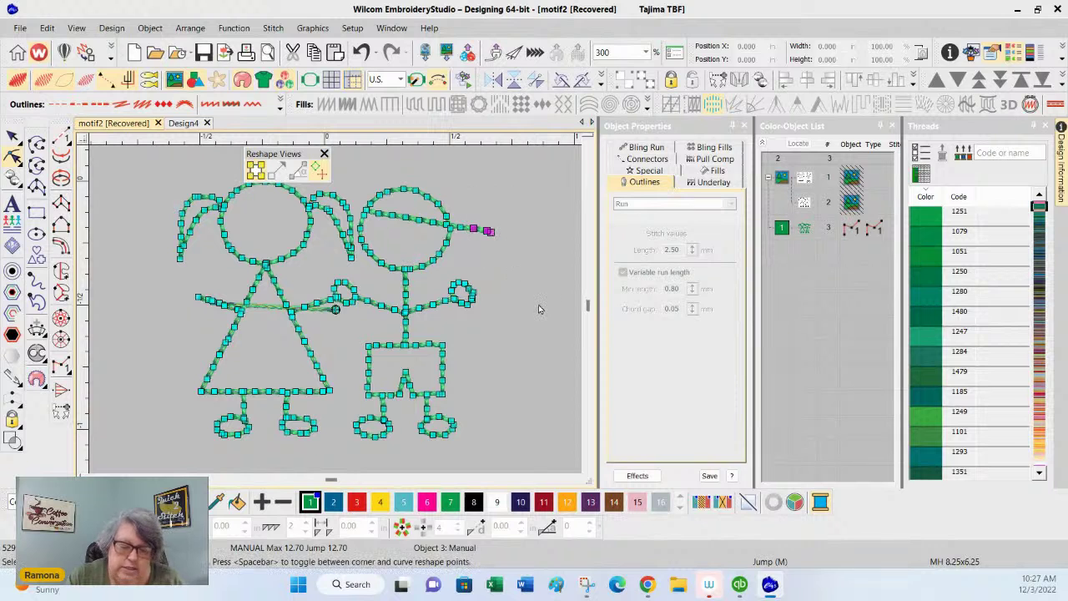
pyautogui.press('Delete')
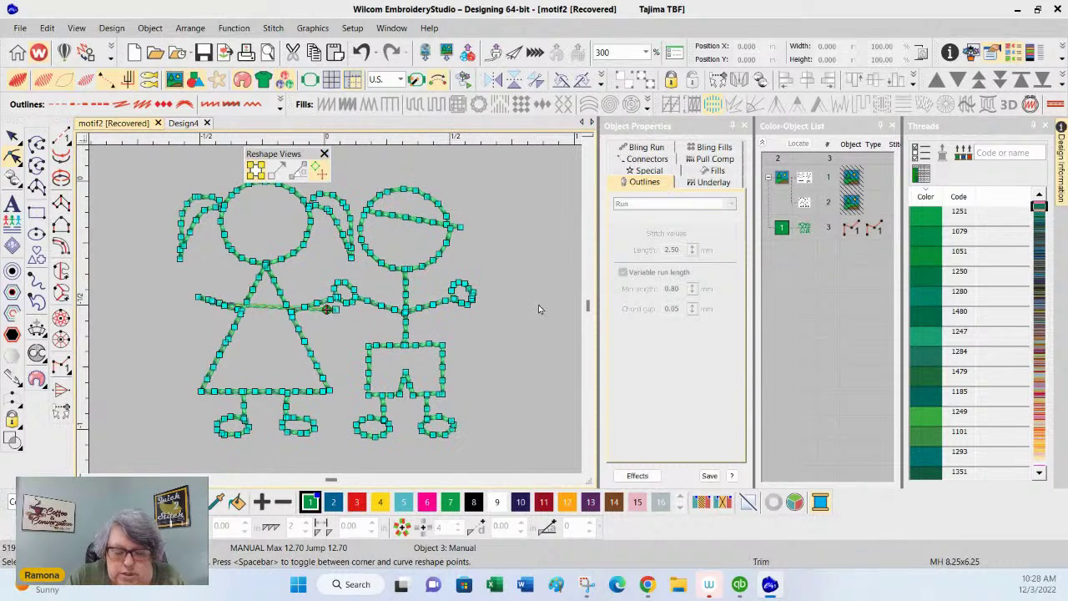
# - Pull the cap brim's end point slightly outward to line up with the boy's outer hand and finish reshaping
pyautogui.moveTo(461, 227); pyautogui.dragTo(470, 225)
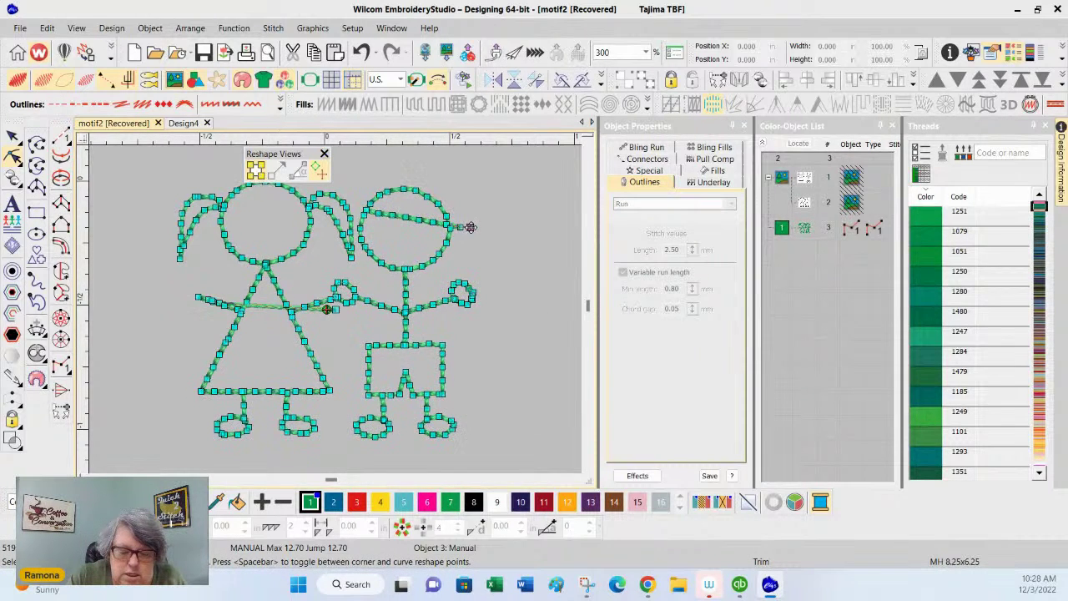
pyautogui.moveTo(470, 227); pyautogui.dragTo(472, 229)
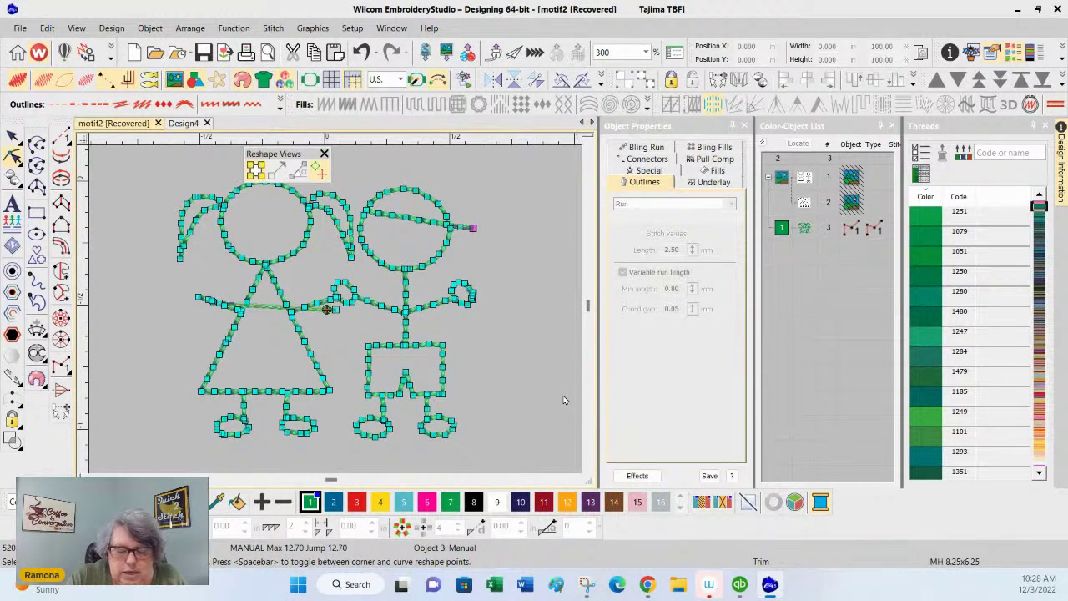
pyautogui.click(461, 226)
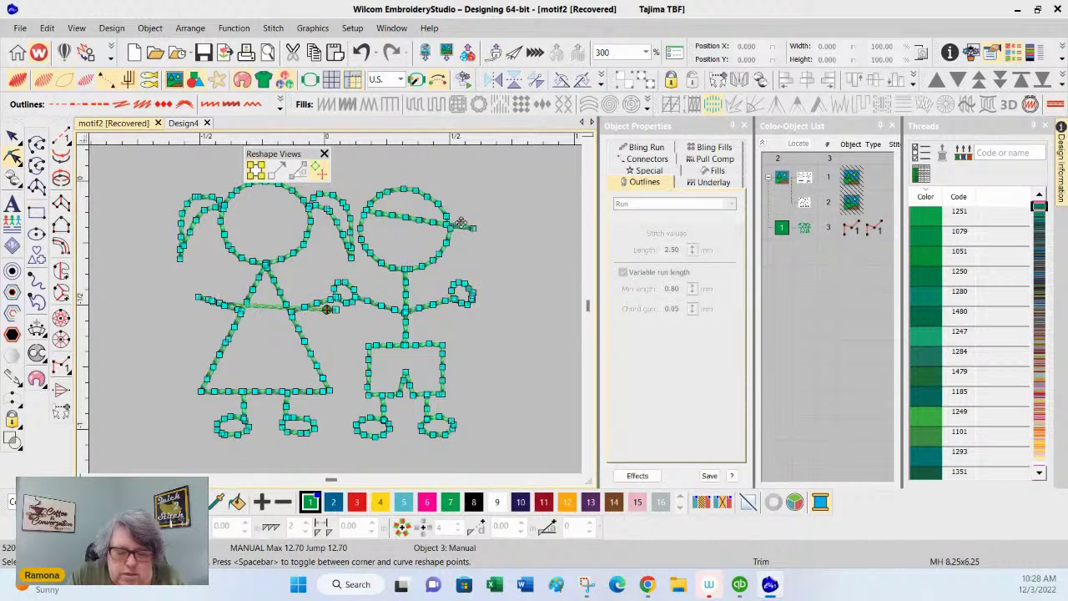
pyautogui.click(831, 394)
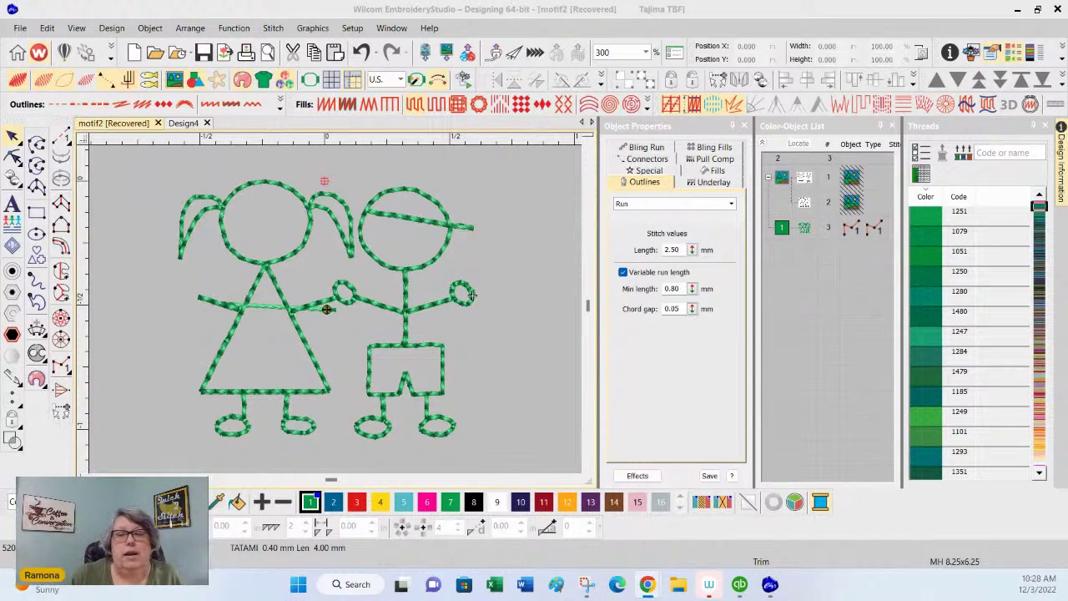
pyautogui.click(837, 335)
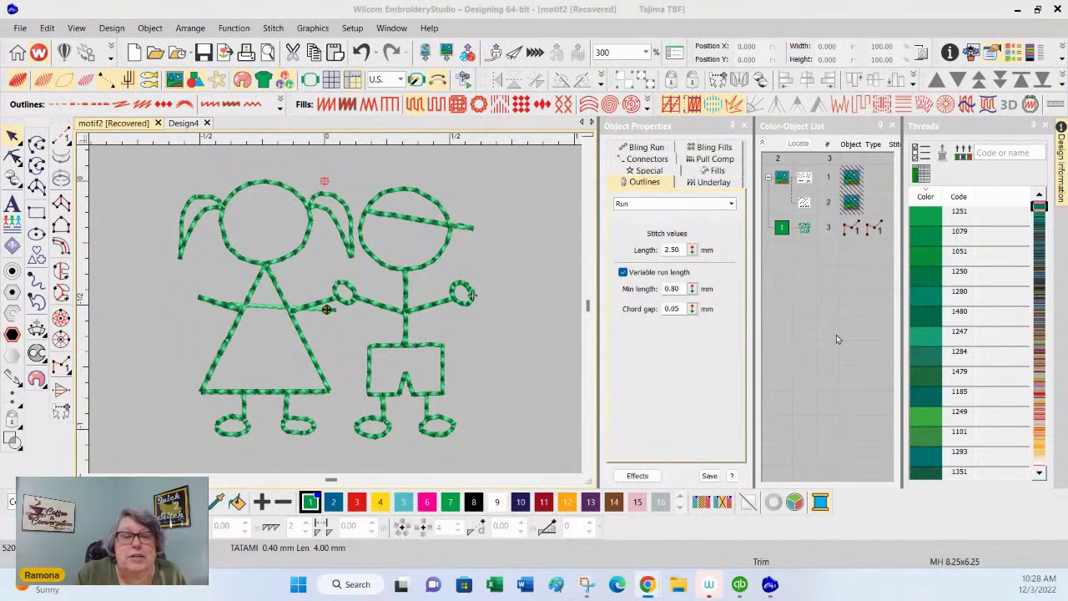
# - Create a motif named kids in the MiscRM set from the green children outline, overwriting the existing motif
pyautogui.click(805, 229)
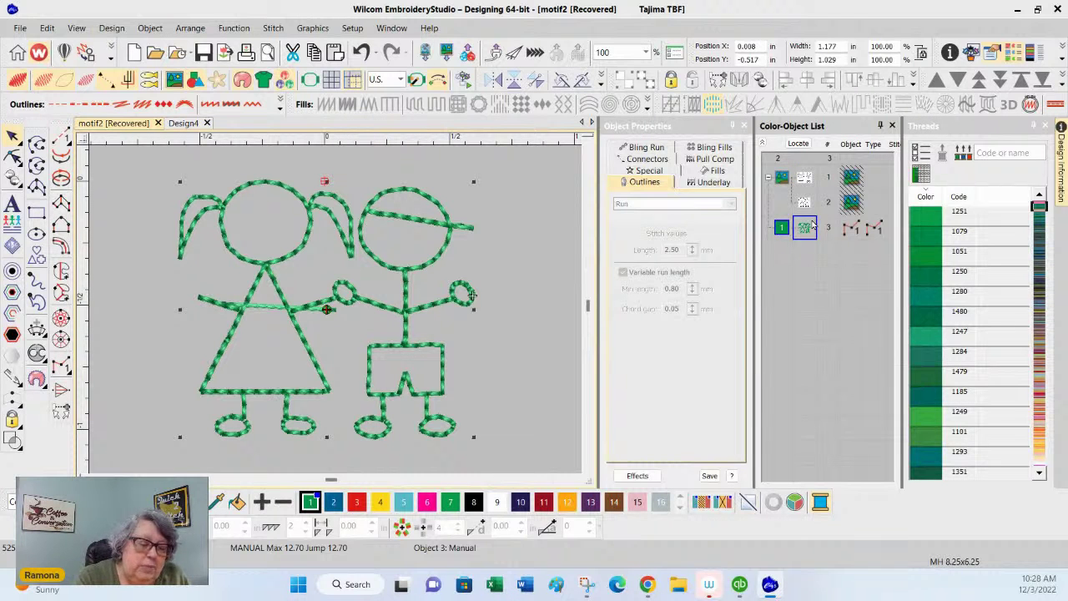
pyautogui.click(150, 28)
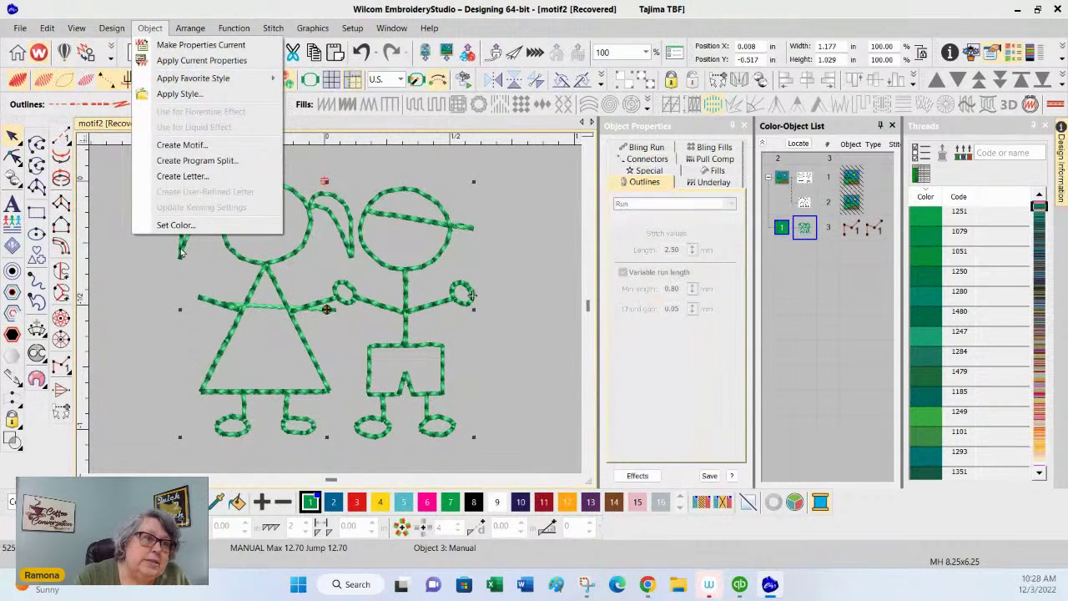
pyautogui.click(182, 144)
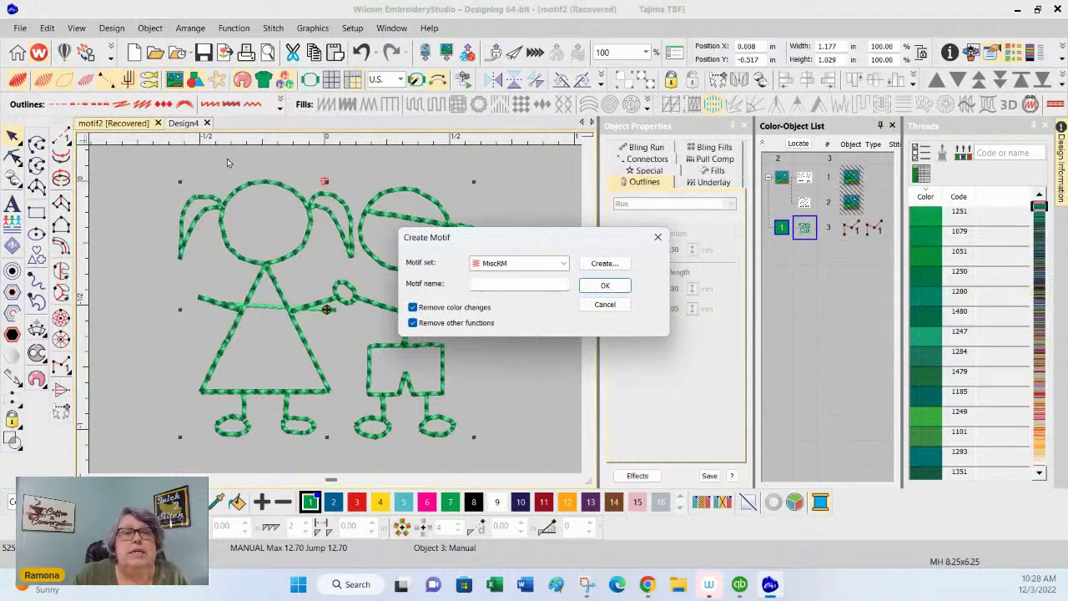
pyautogui.click(490, 284)
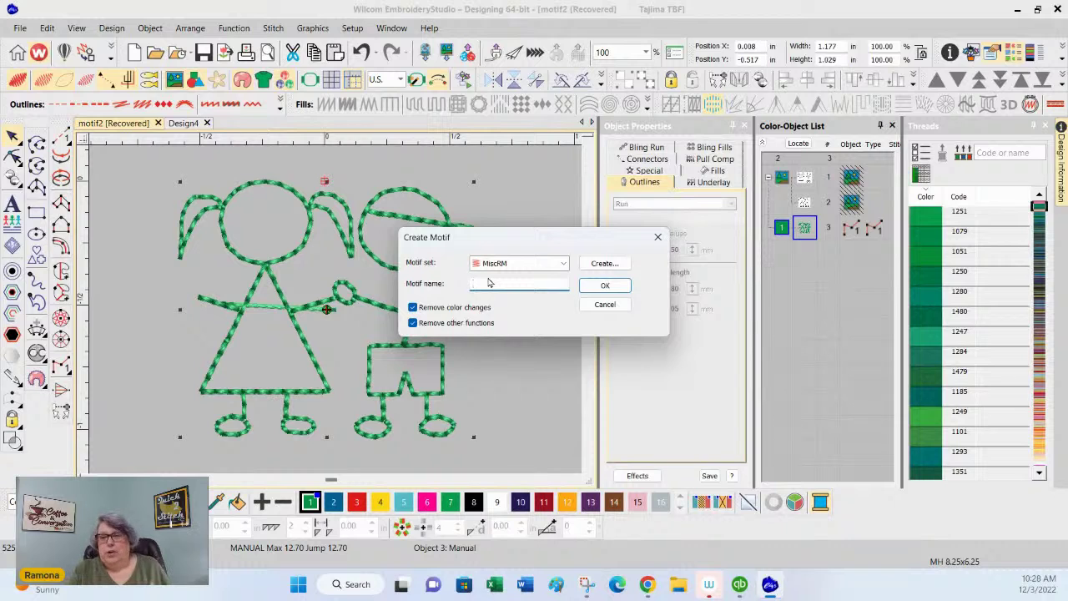
pyautogui.write('kids')
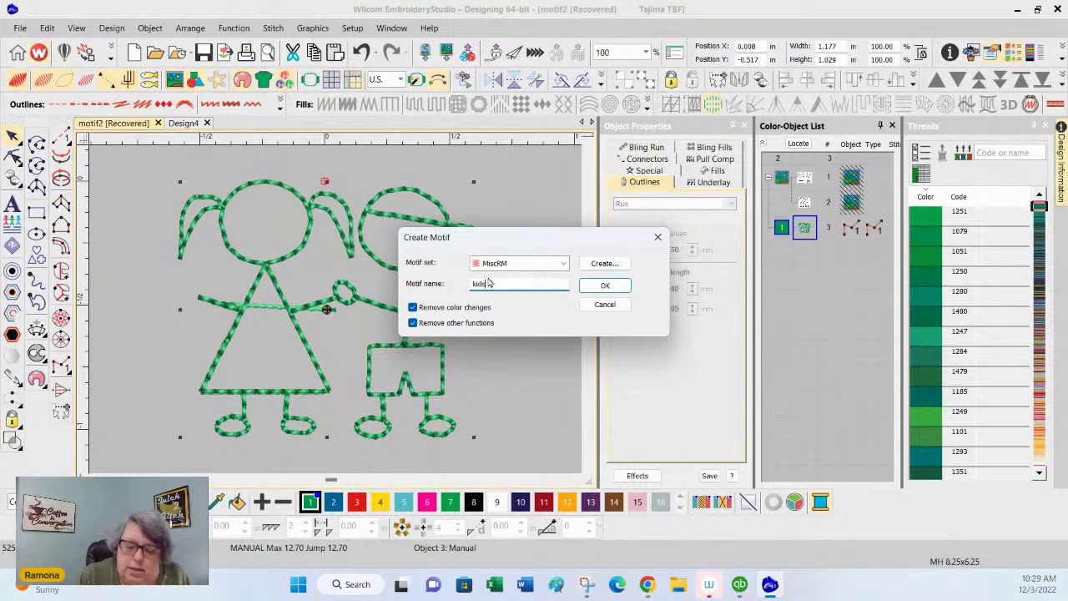
pyautogui.click(609, 287)
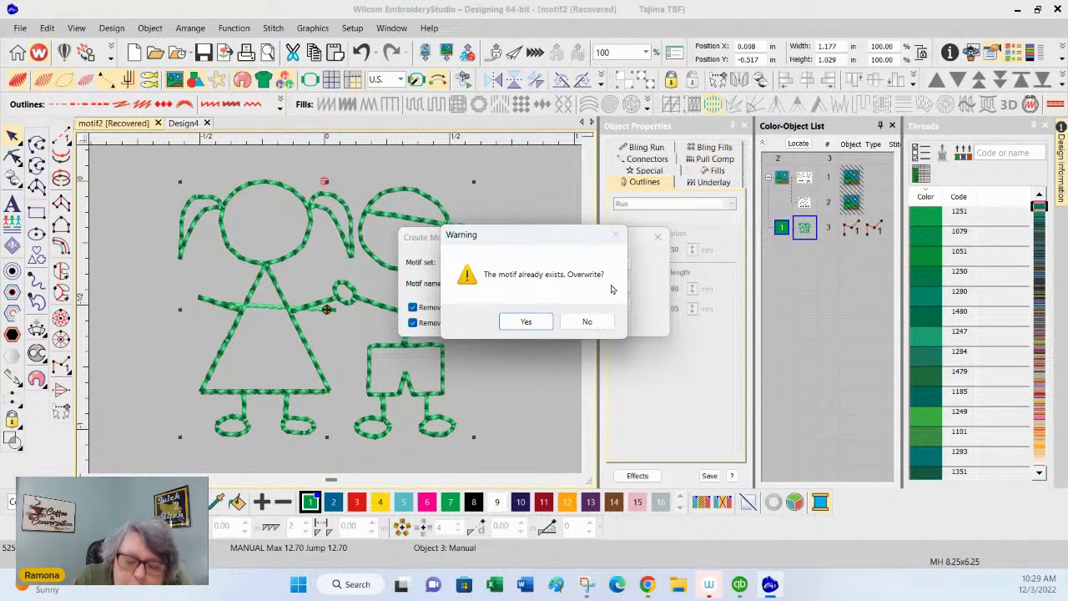
pyautogui.click(529, 324)
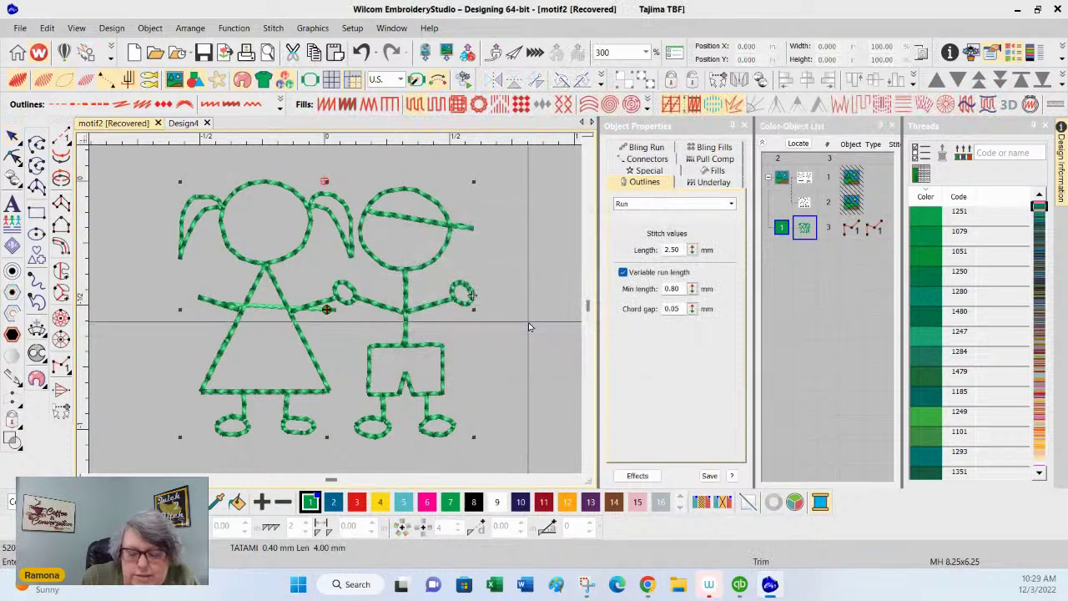
# - Set the motif's reference points at the girl's outer arm end and the boy's outer hand to finish creating it
pyautogui.click(198, 295)
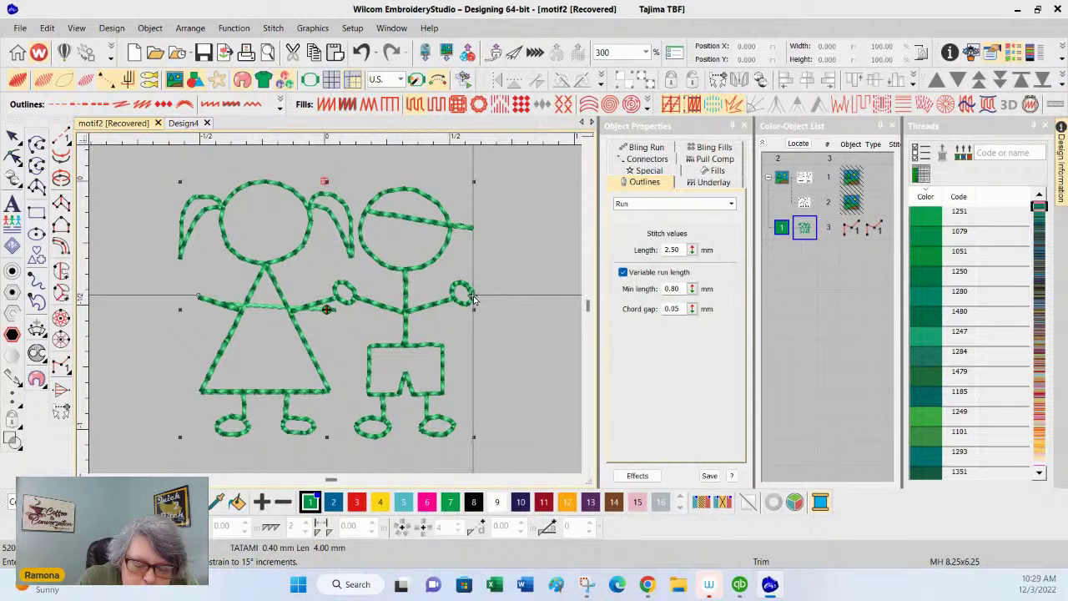
pyautogui.click(474, 296)
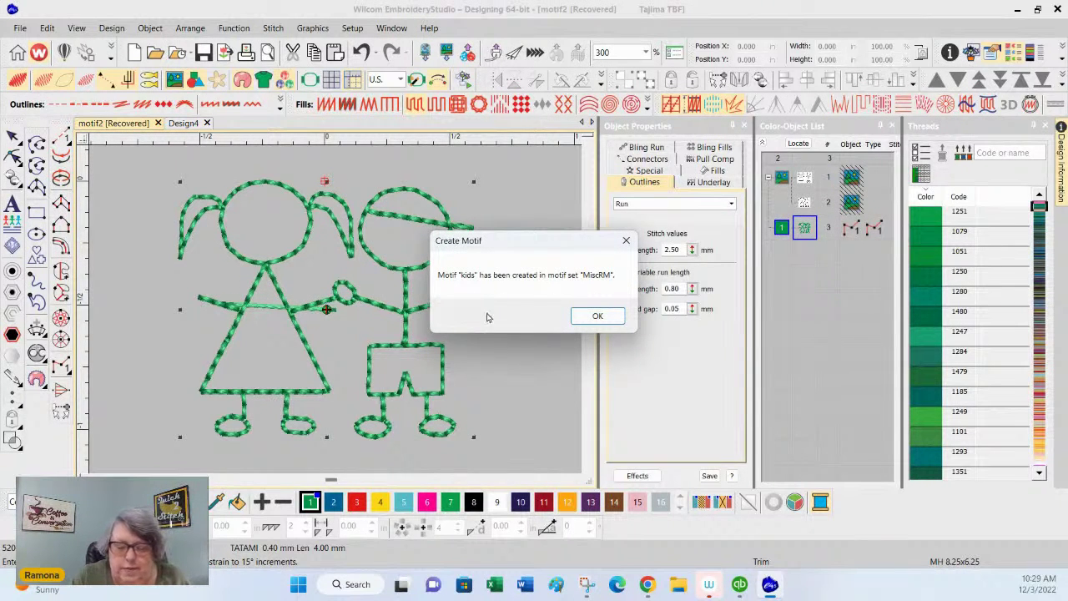
pyautogui.click(598, 315)
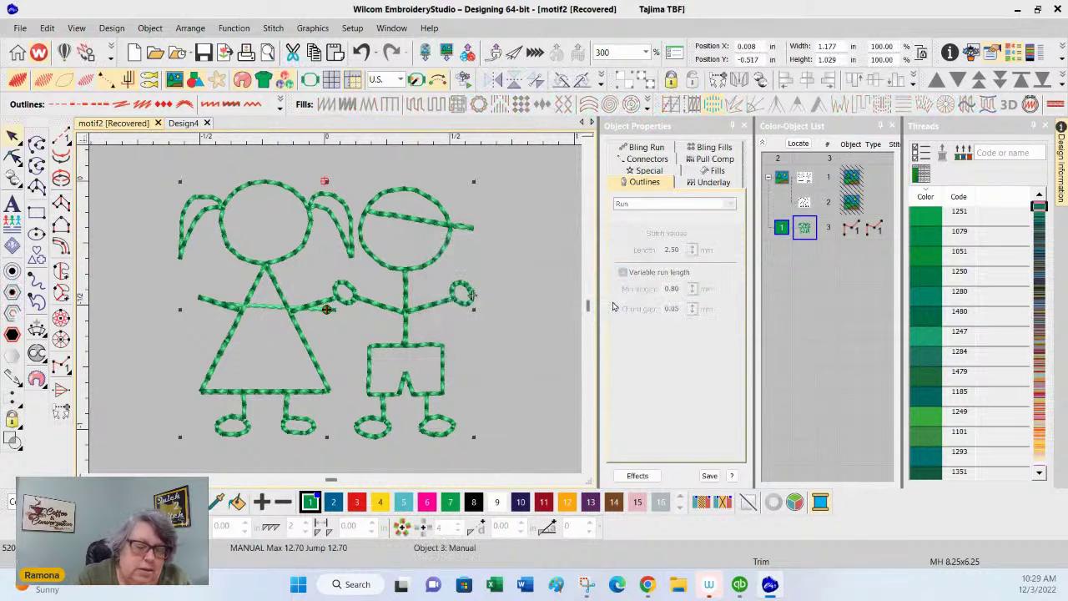
# - In Design4, refresh the motif run by switching it to TinyStar and back to the lowercase kids motif
pyautogui.click(187, 124)
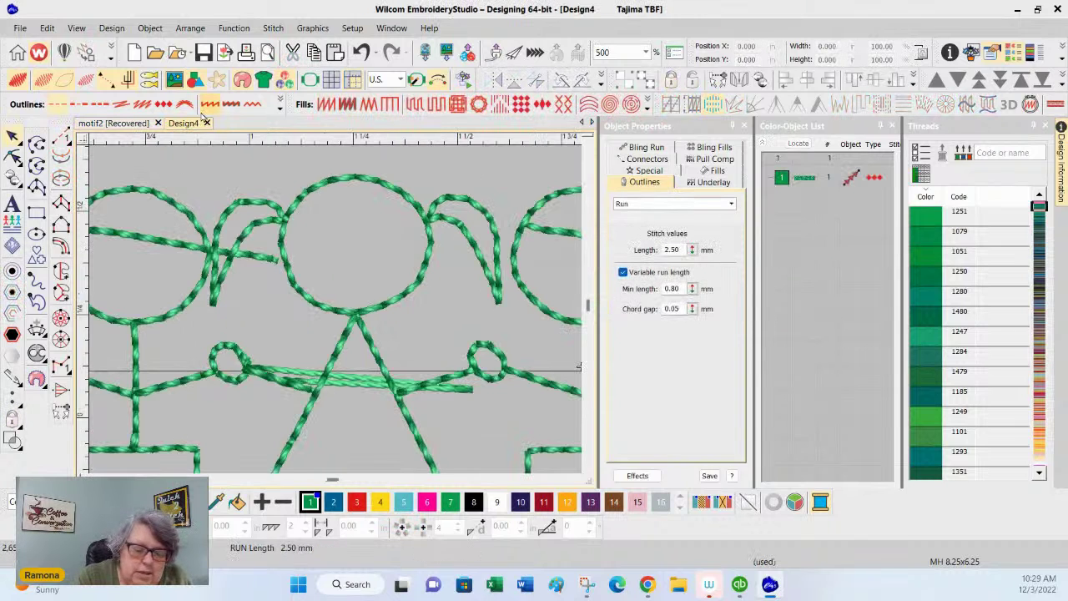
pyautogui.click(806, 178)
pyautogui.click(502, 334)
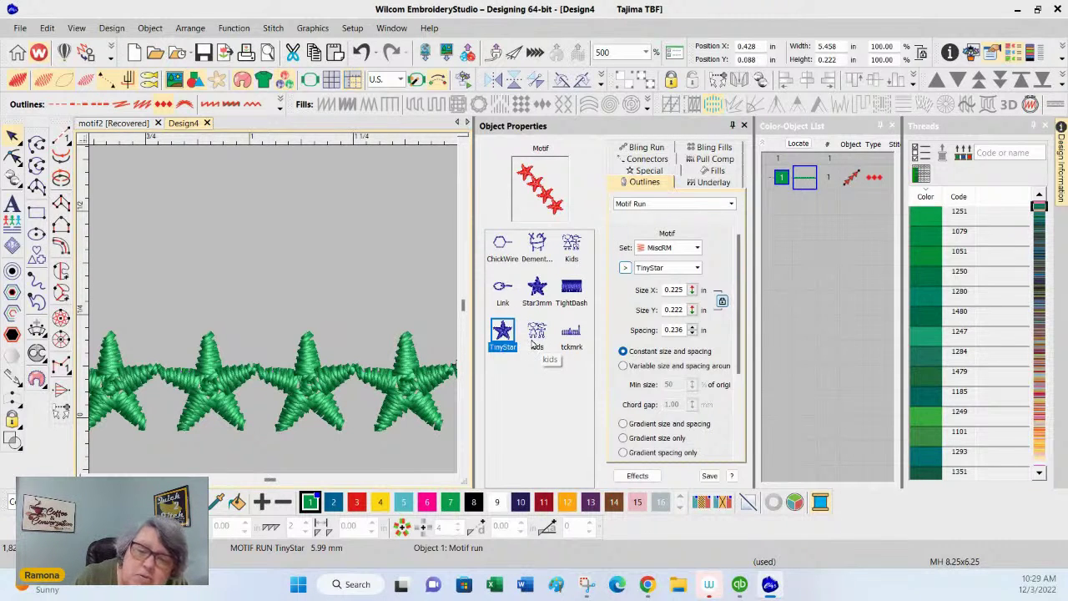
pyautogui.click(537, 336)
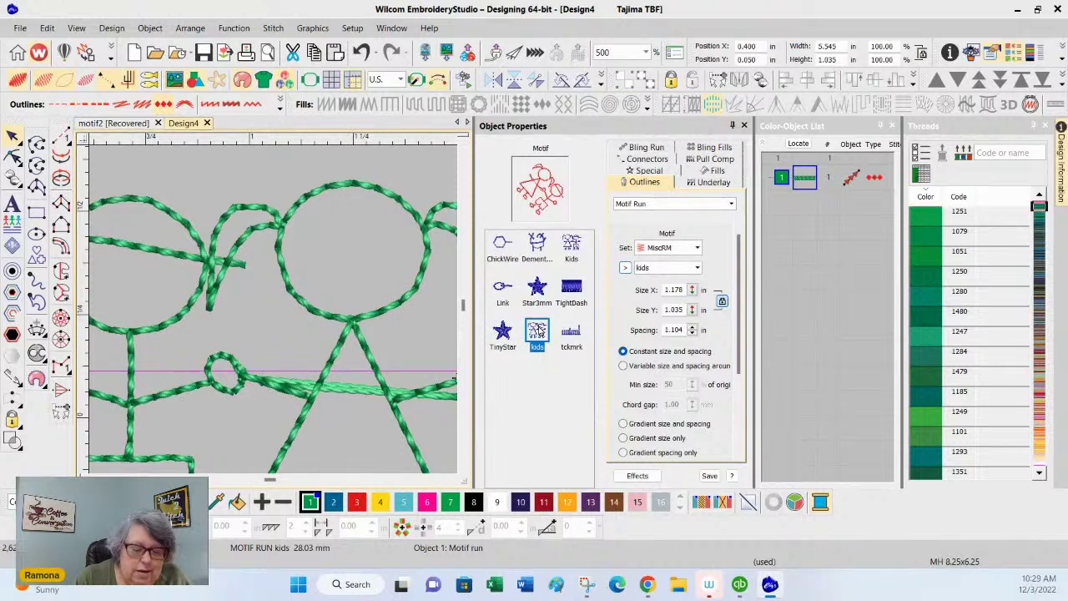
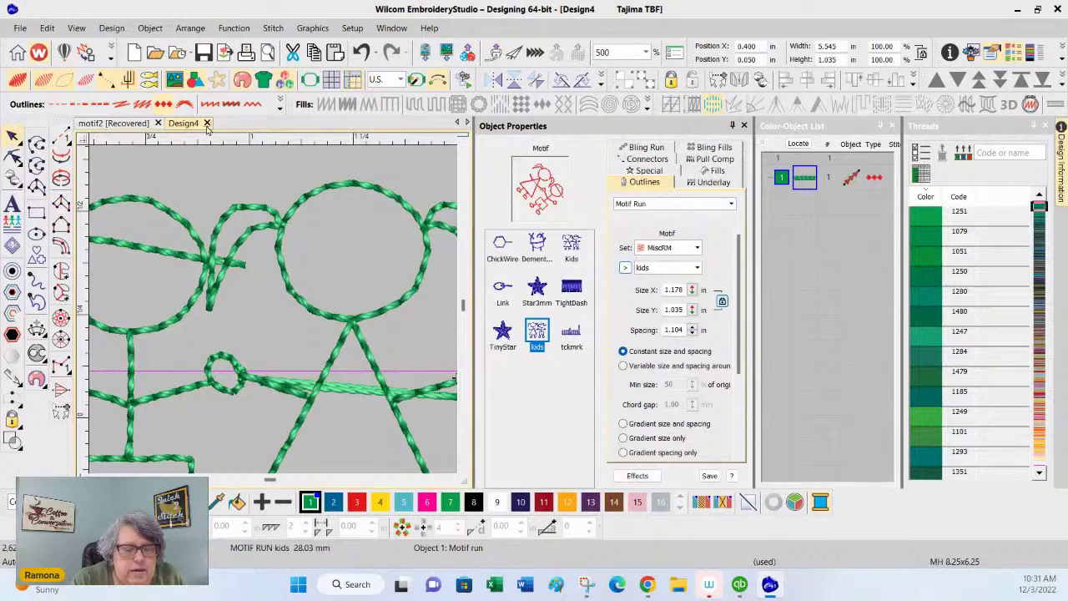
# - Change the Design4 motif run to the ChickWire motif
pyautogui.click(810, 183)
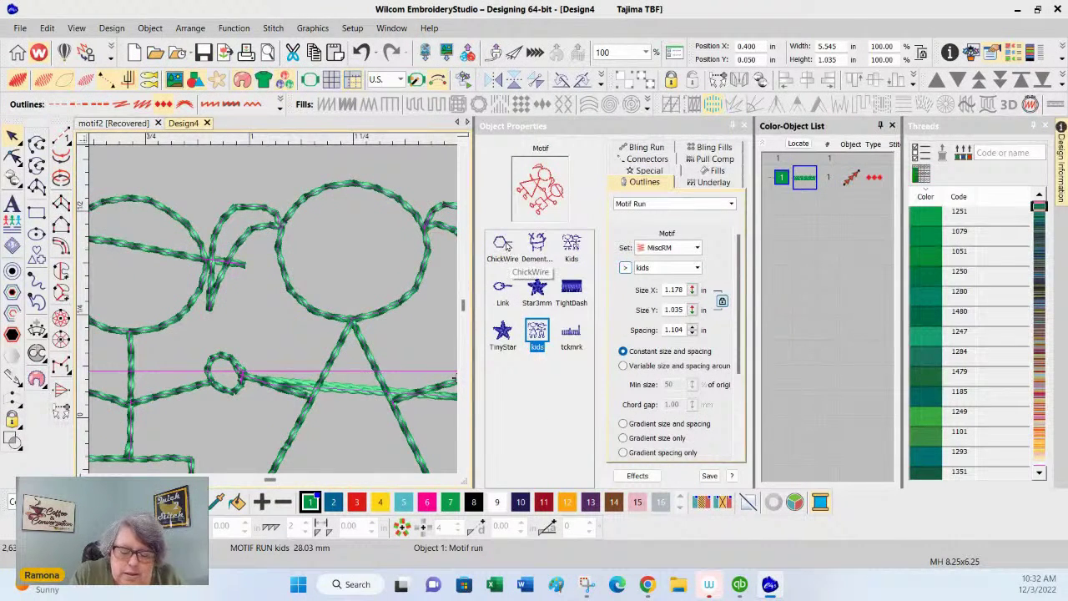
pyautogui.click(503, 243)
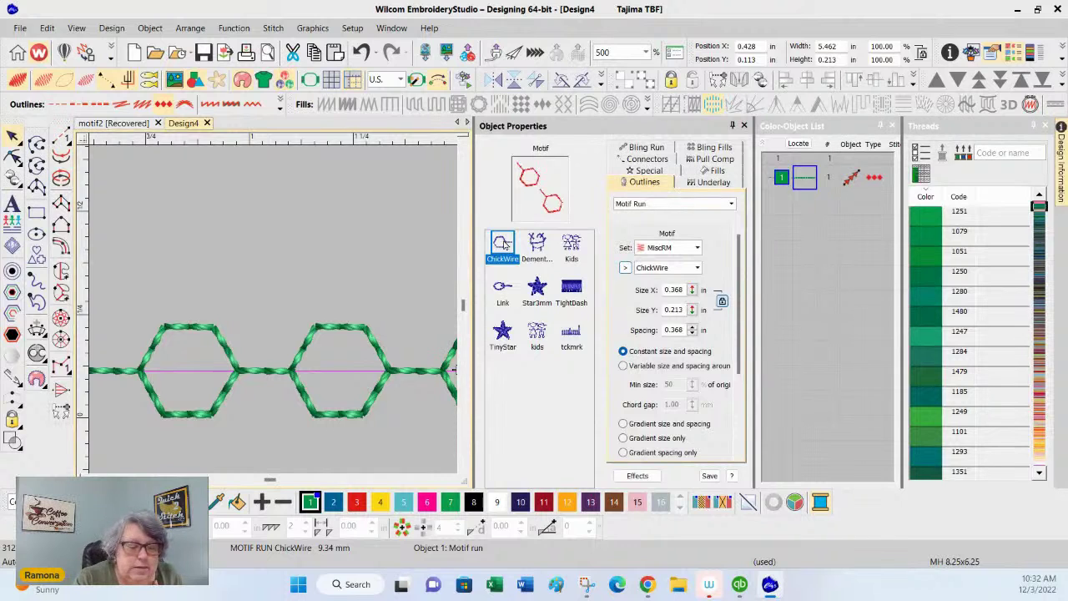
# - Start a new design and draw a filled rectangle about 3.59 by 2.55 in around the design centre
pyautogui.click(133, 53)
pyautogui.click(36, 212)
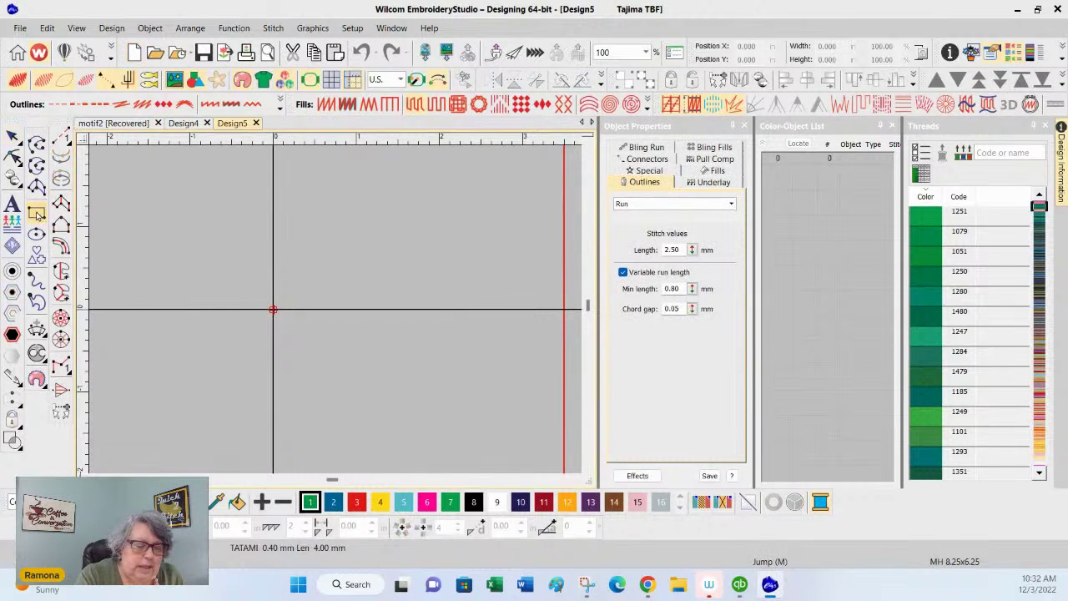
pyautogui.click(168, 178)
pyautogui.click(468, 390)
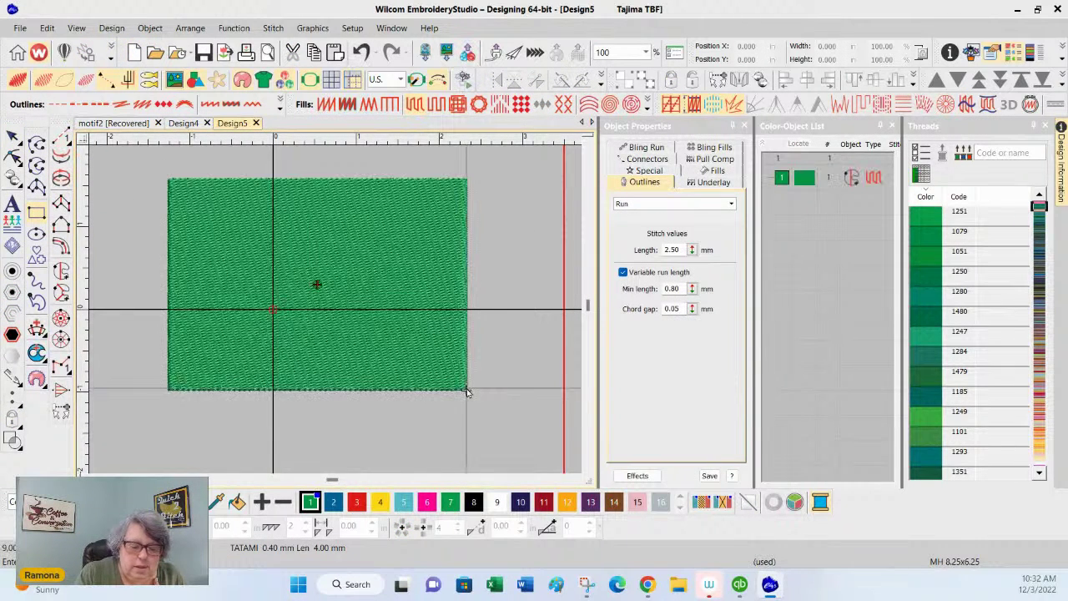
# - Convert the rectangle to a Motif Fill using the ChickWire motif from the MiscRM set
pyautogui.click(523, 106)
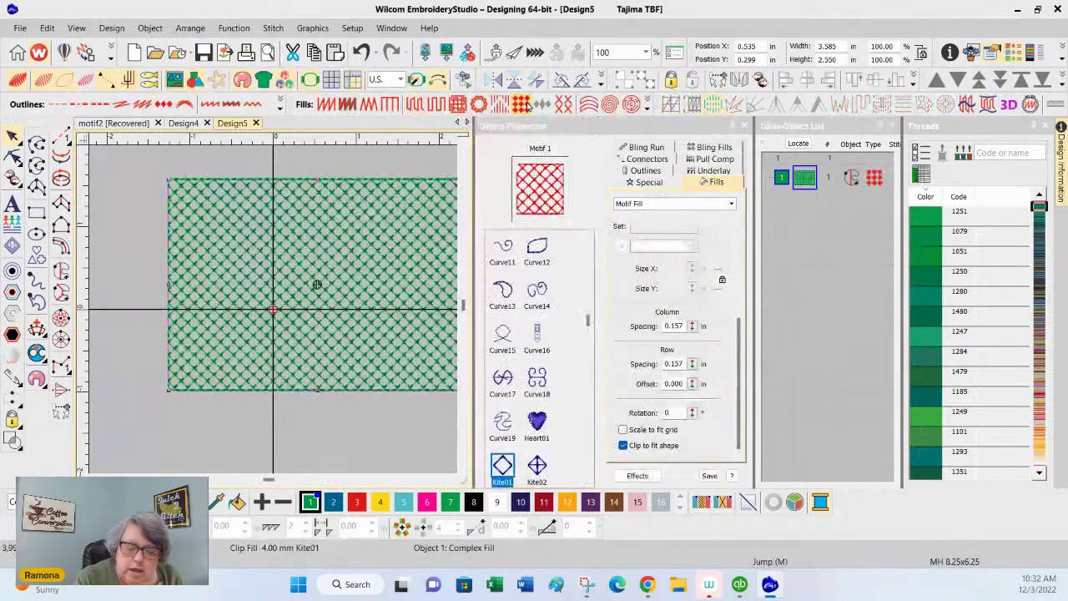
pyautogui.moveTo(740, 343); pyautogui.dragTo(741, 265)
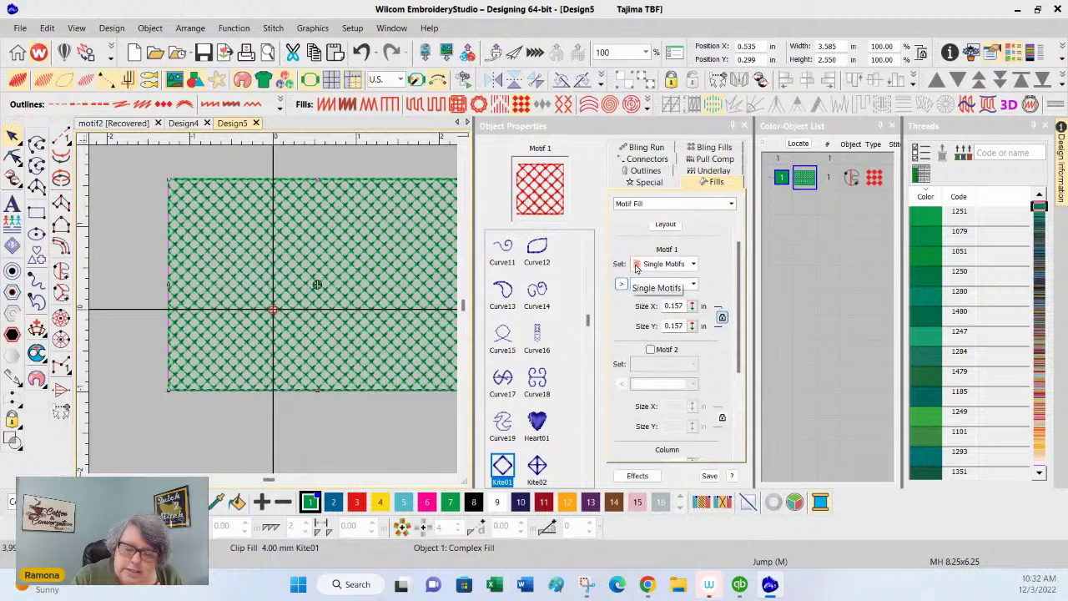
pyautogui.click(692, 264)
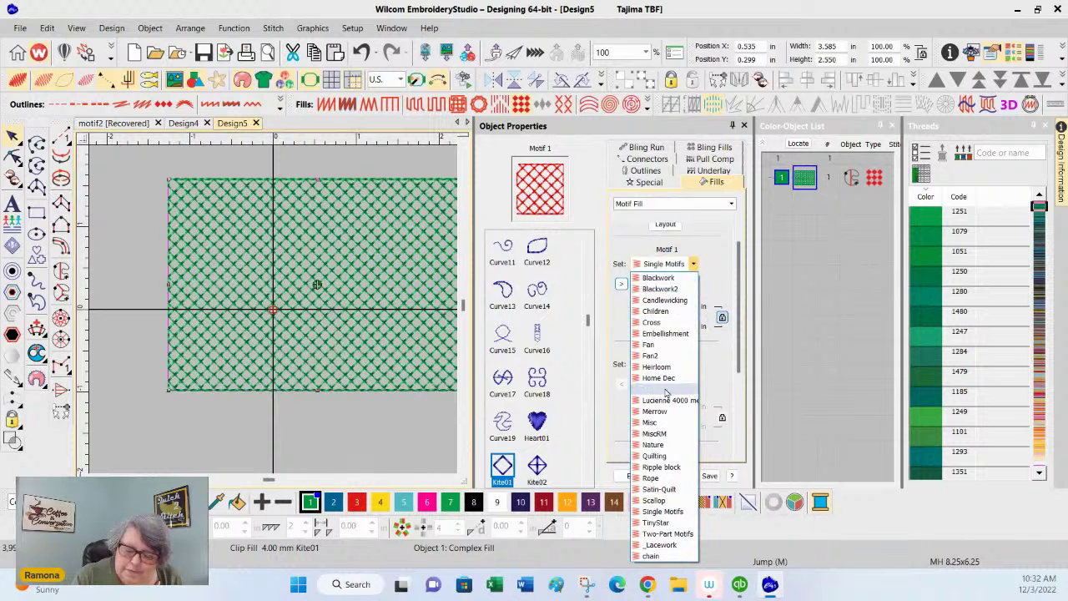
pyautogui.click(671, 434)
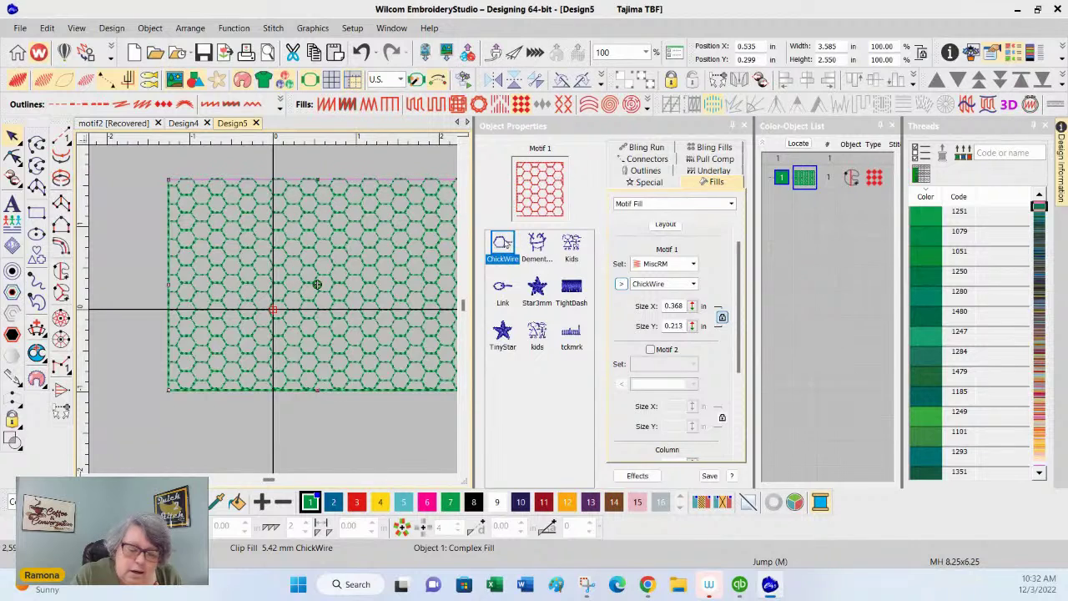
# - Rotate the rectangle's ChickWire motif fill by about 16° and deselect it to view the whole pattern
pyautogui.click(454, 482)
pyautogui.click(455, 482)
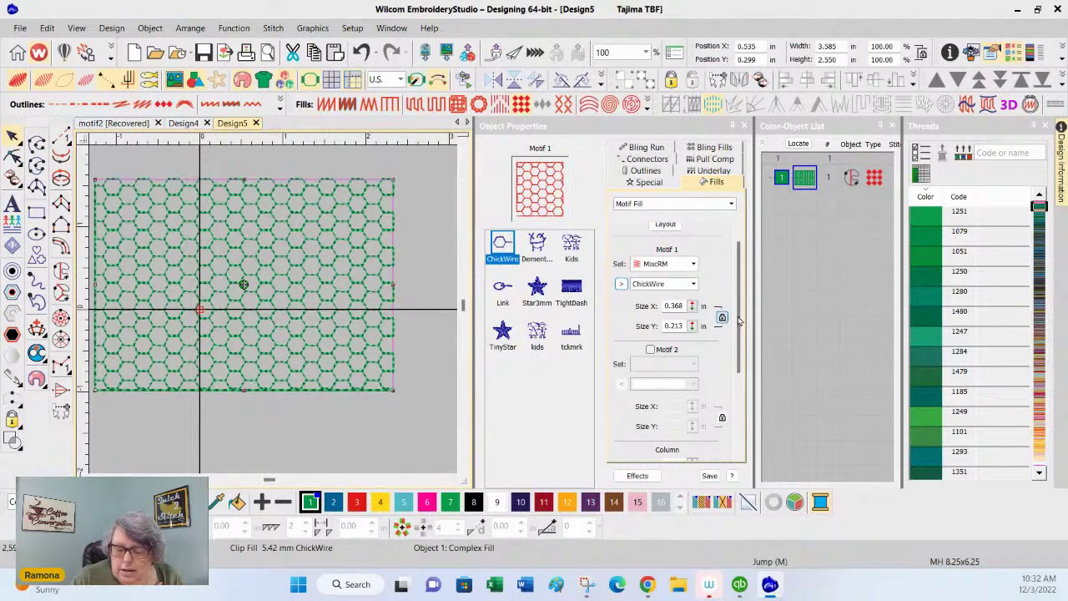
pyautogui.moveTo(740, 322); pyautogui.dragTo(742, 405)
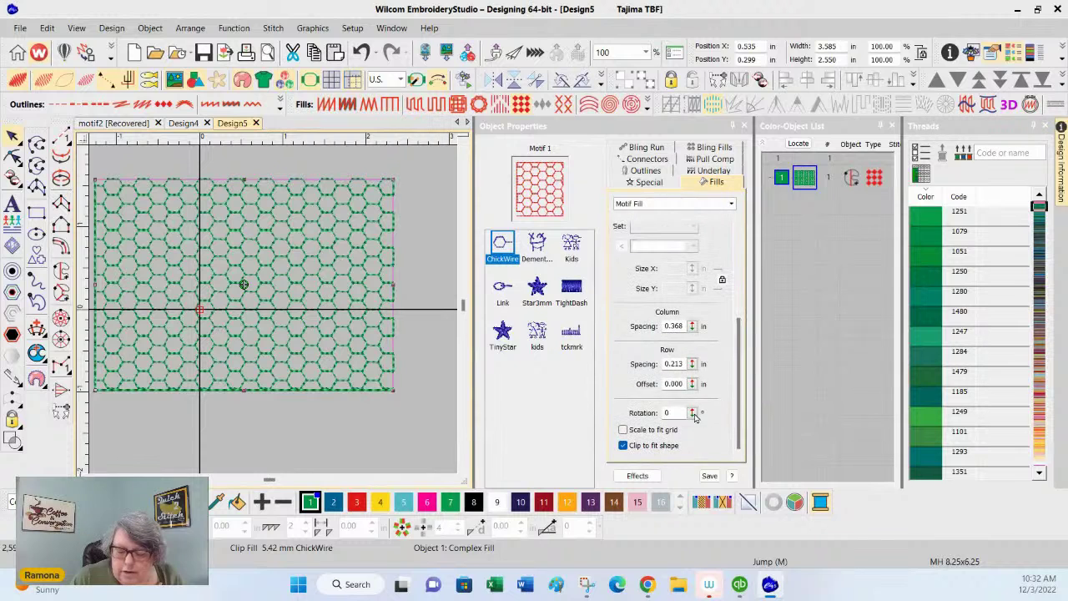
pyautogui.click(692, 413)
pyautogui.moveTo(639, 421); pyautogui.dragTo(643, 396)
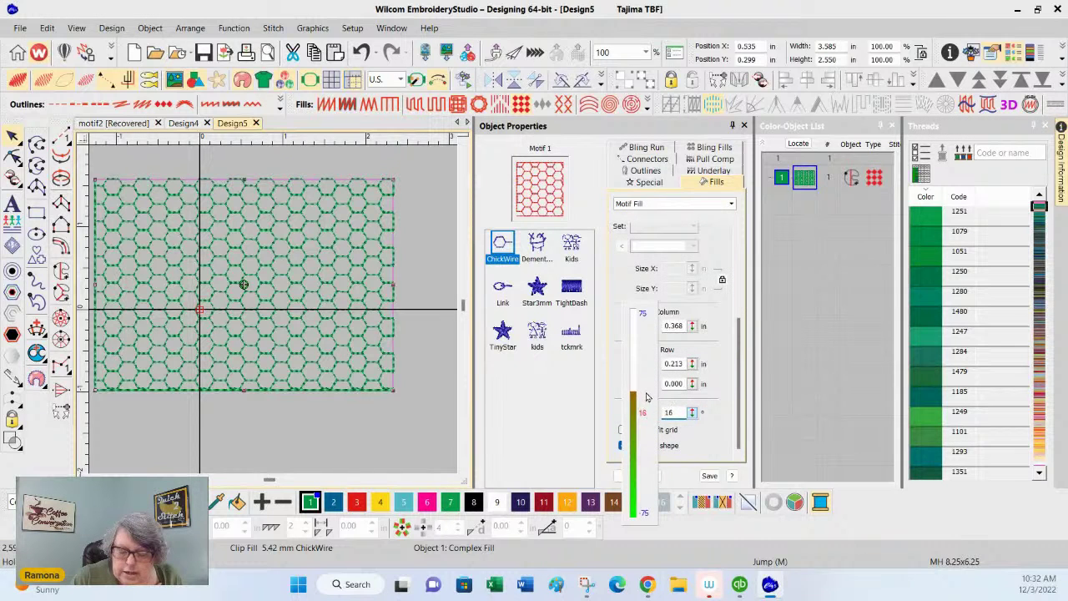
pyautogui.click(692, 412)
pyautogui.click(826, 359)
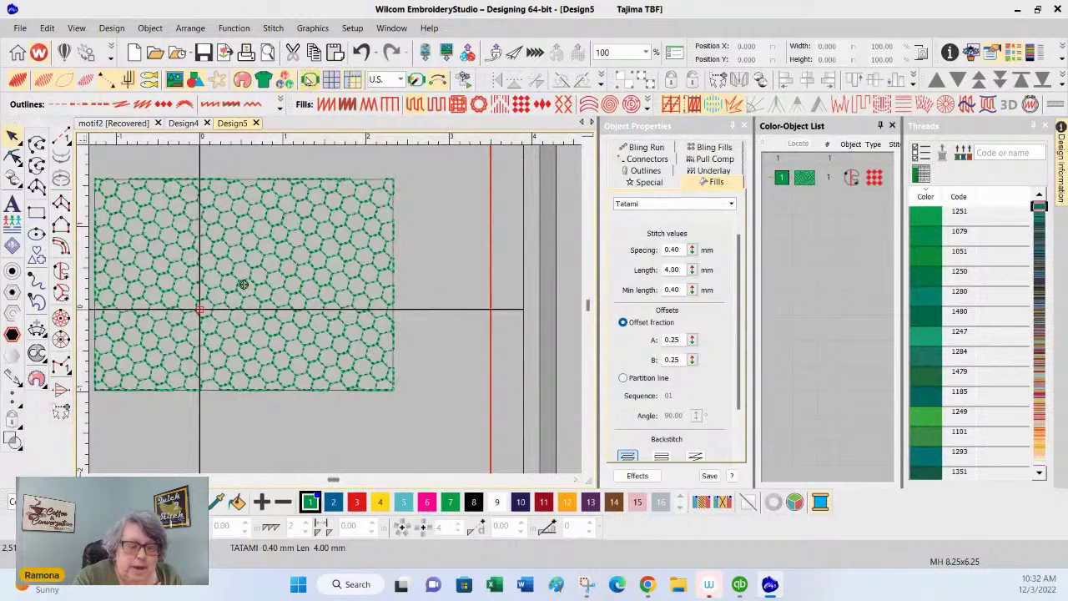
pyautogui.moveTo(335, 484); pyautogui.dragTo(333, 484)
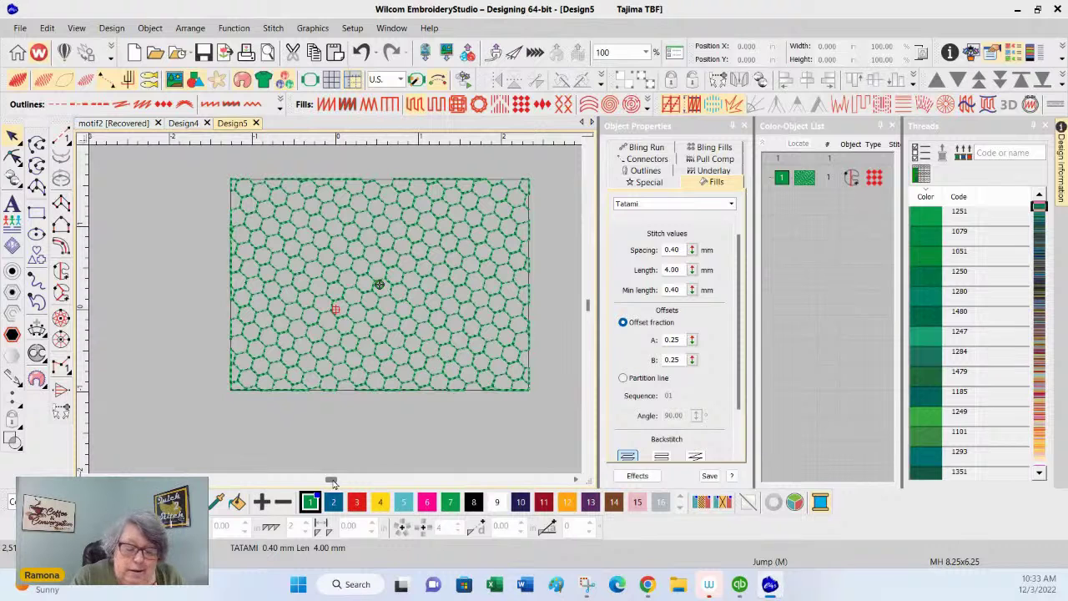
# - In Design4, examine the ChickWire run's stitches without TrueView and its needle points alone, then restore the TrueView display
pyautogui.click(191, 124)
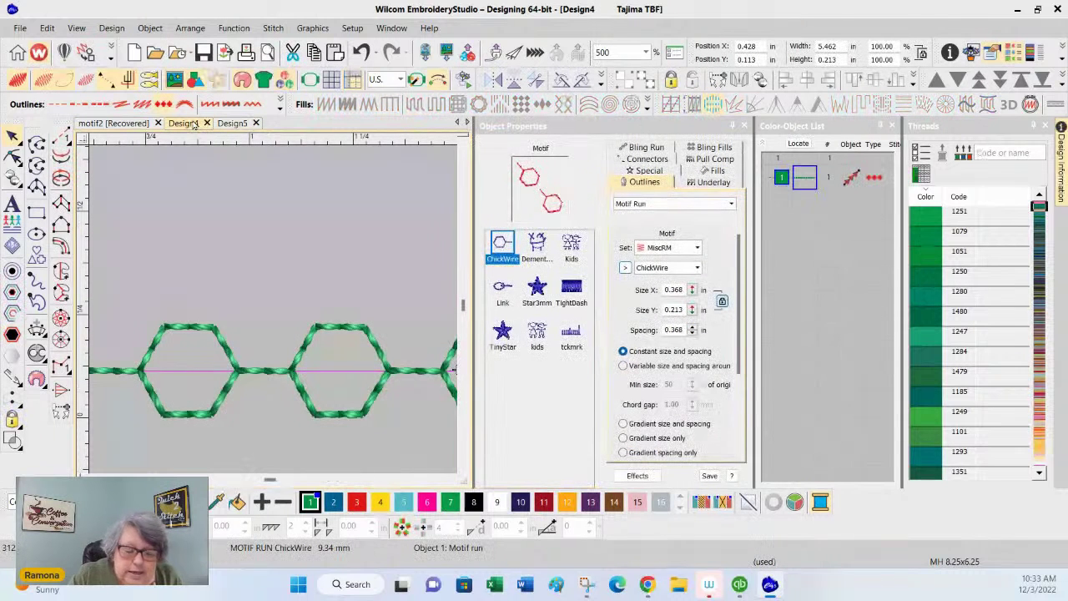
pyautogui.click(837, 355)
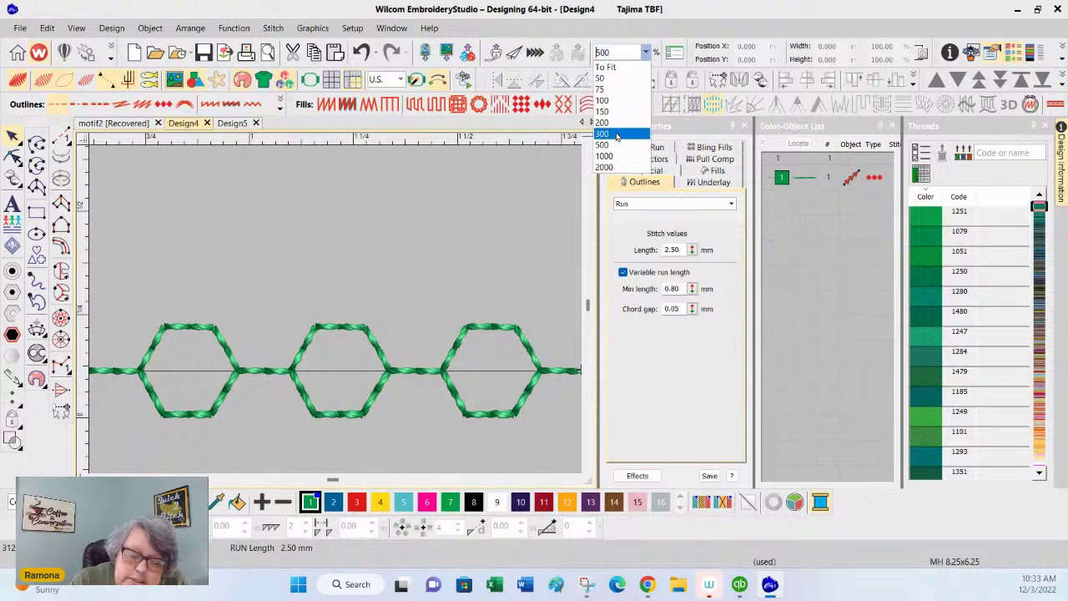
pyautogui.press('Escape')
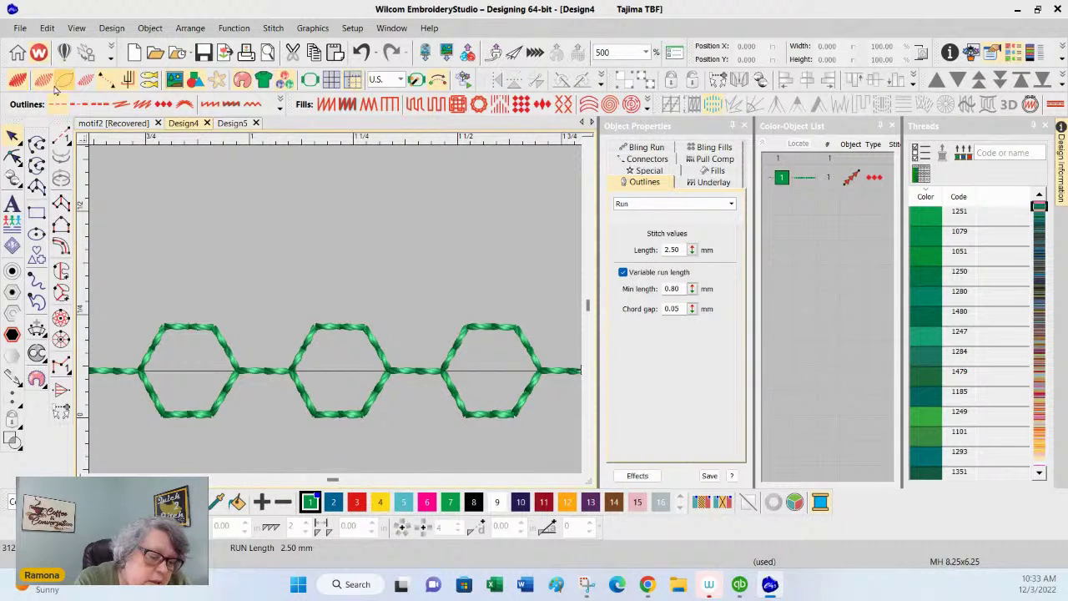
pyautogui.click(19, 81)
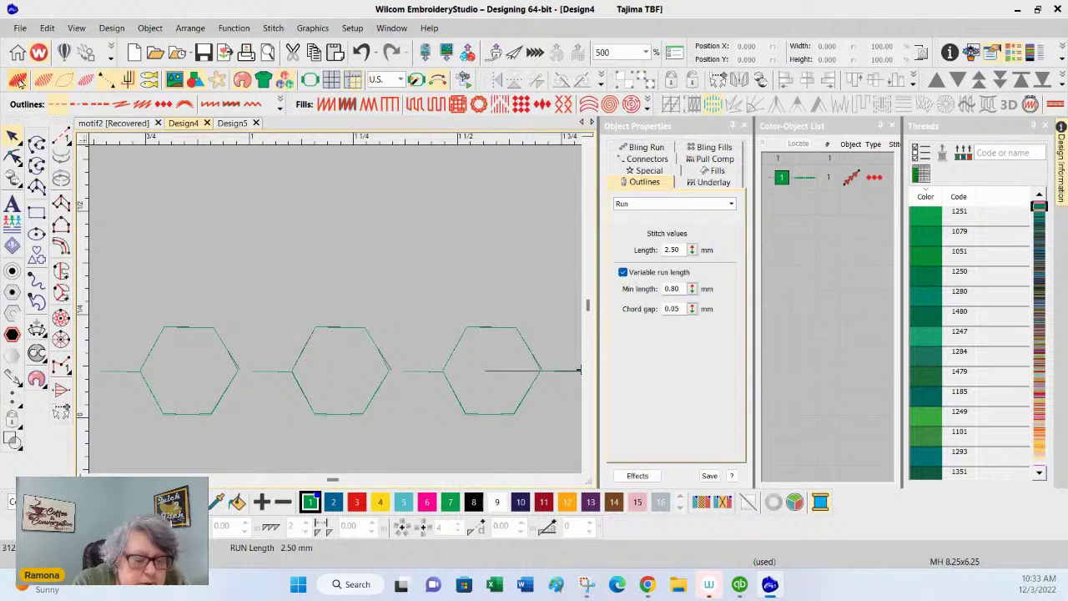
pyautogui.click(43, 81)
pyautogui.click(67, 81)
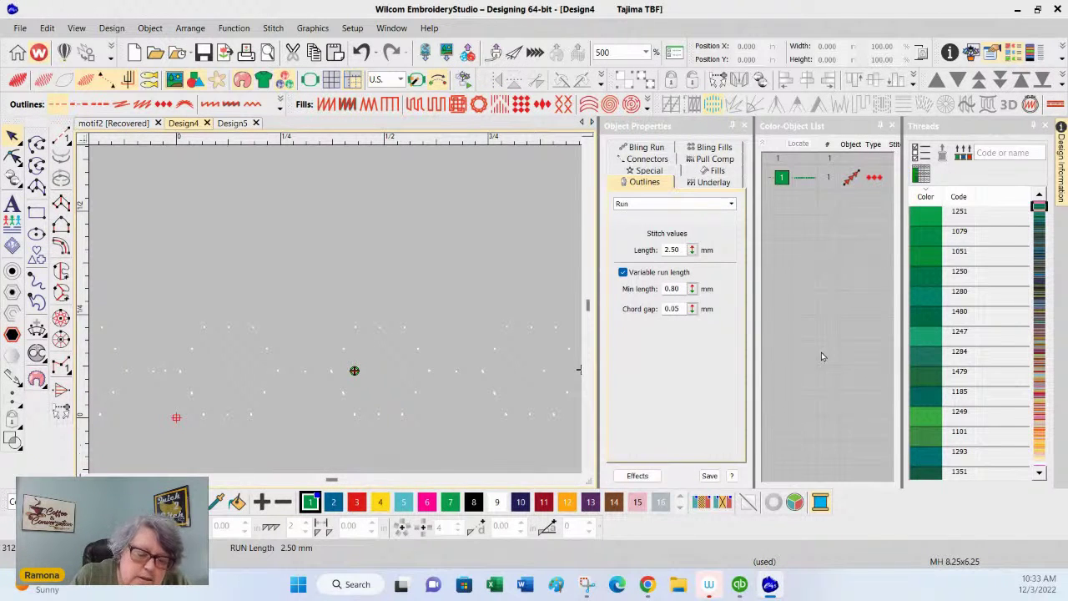
pyautogui.click(17, 79)
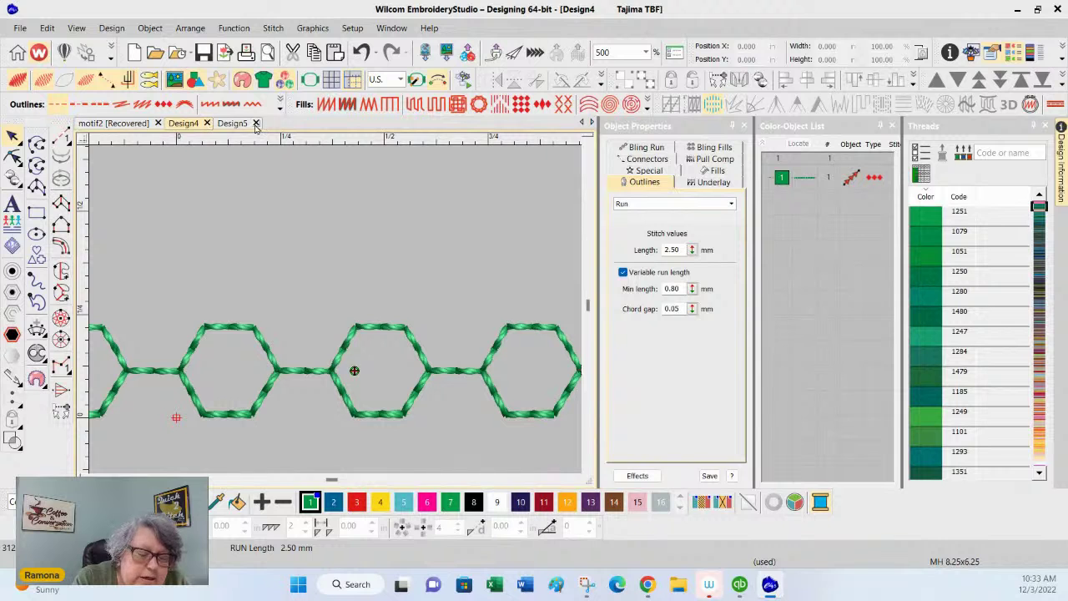
# - Close Design4 without saving its changes
pyautogui.click(207, 123)
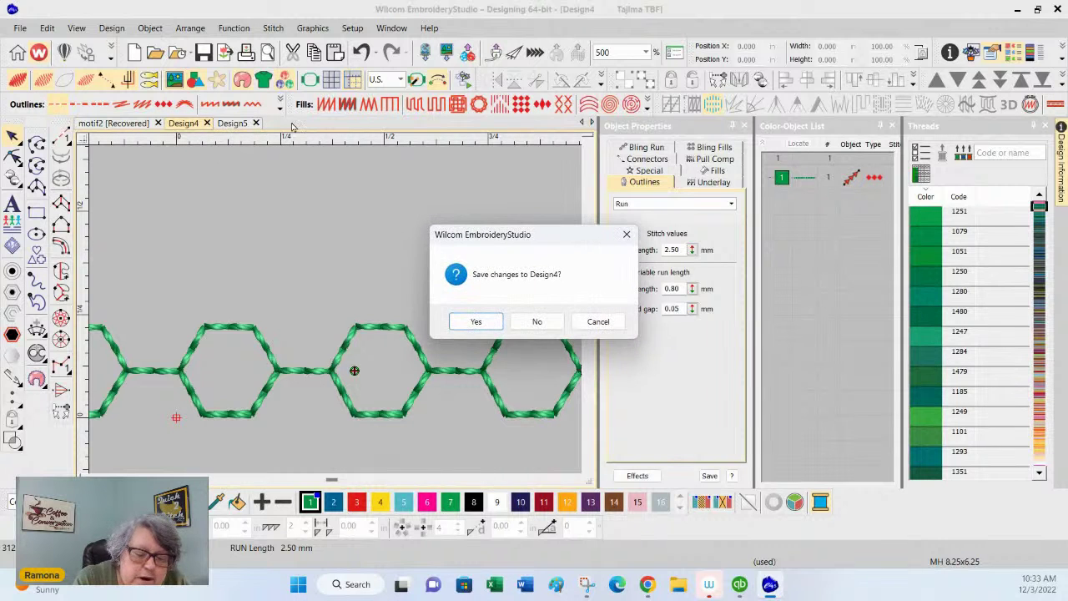
pyautogui.click(537, 326)
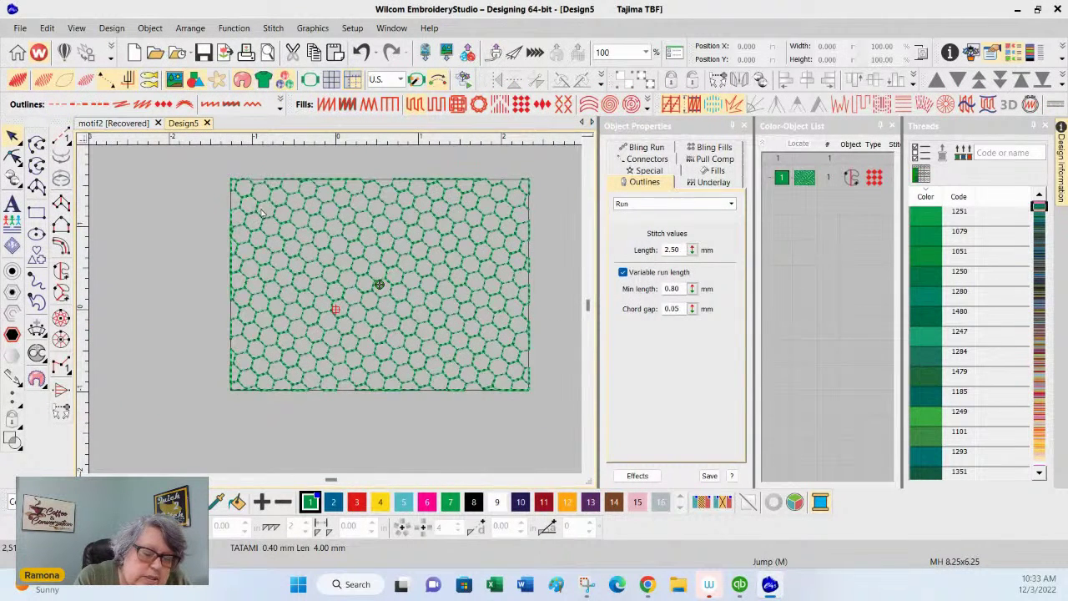
# - Delete the ChickWire-filled rectangle and digitize a small circle about 0.35 in wide just above the design origin
pyautogui.click(262, 214)
pyautogui.press('Delete')
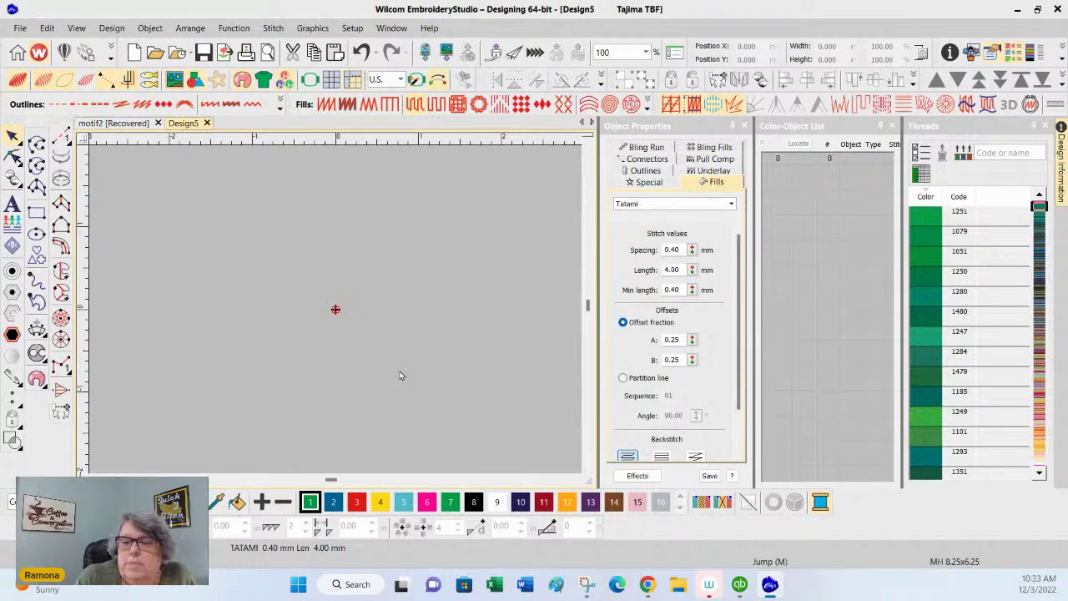
pyautogui.click(37, 235)
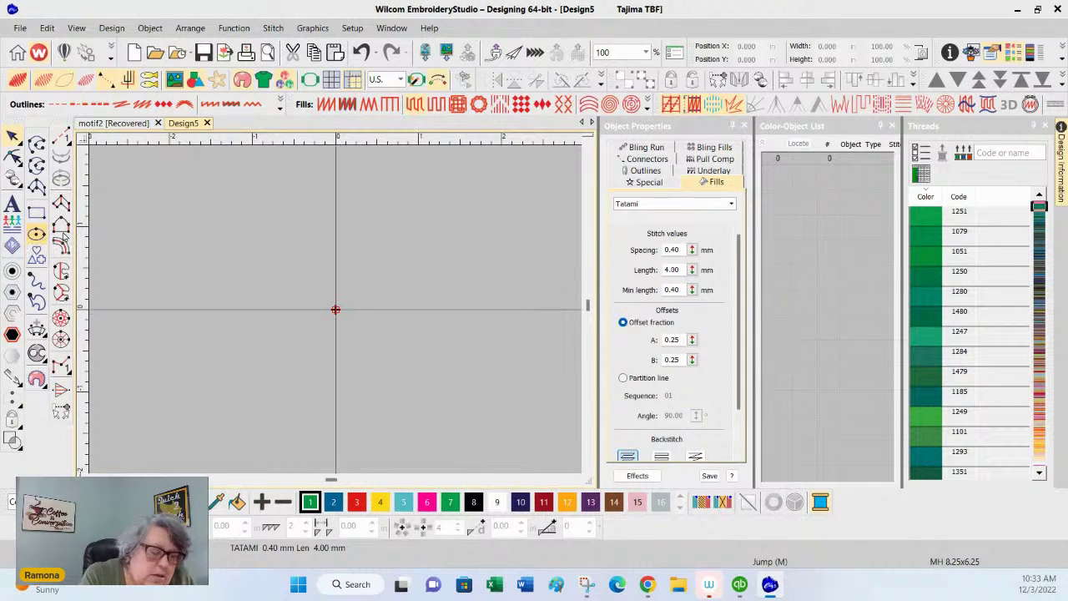
pyautogui.click(335, 309)
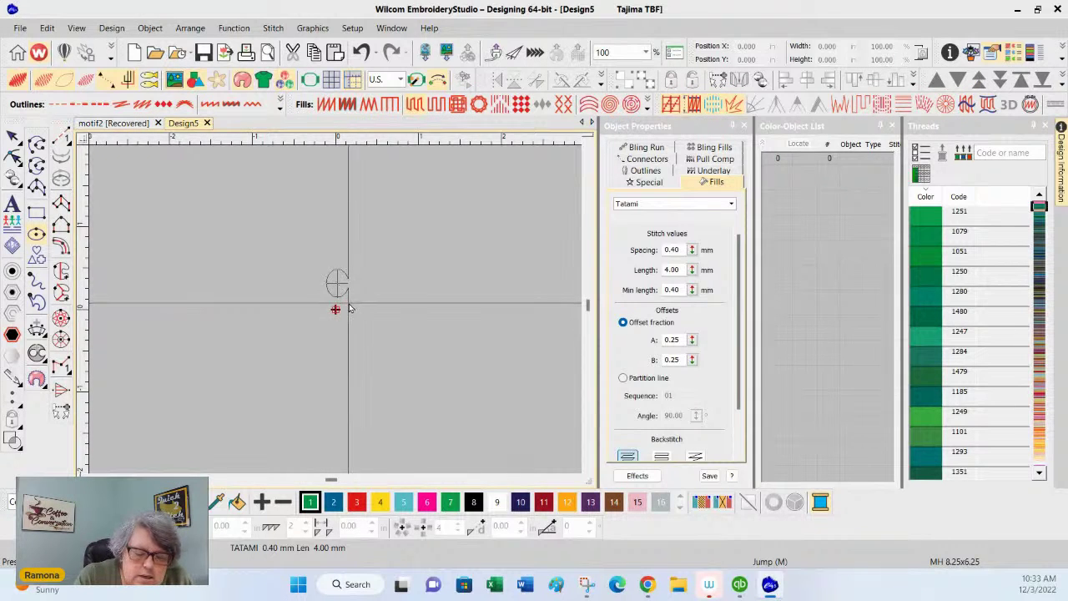
pyautogui.click(352, 306)
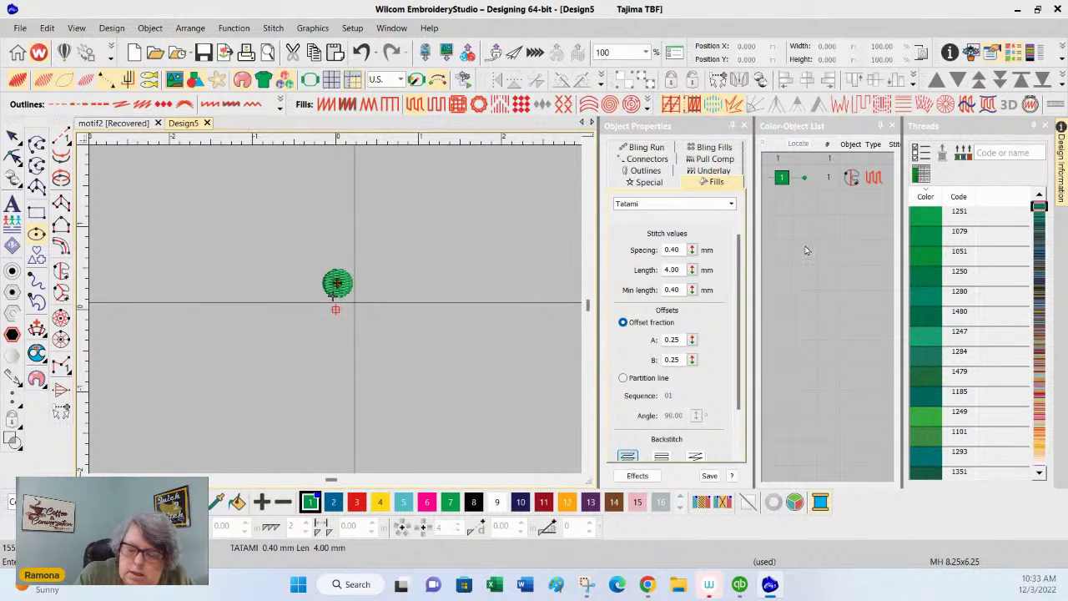
# - Convert the circle's fill to Satin and switch the measurement units to Metric
pyautogui.click(328, 102)
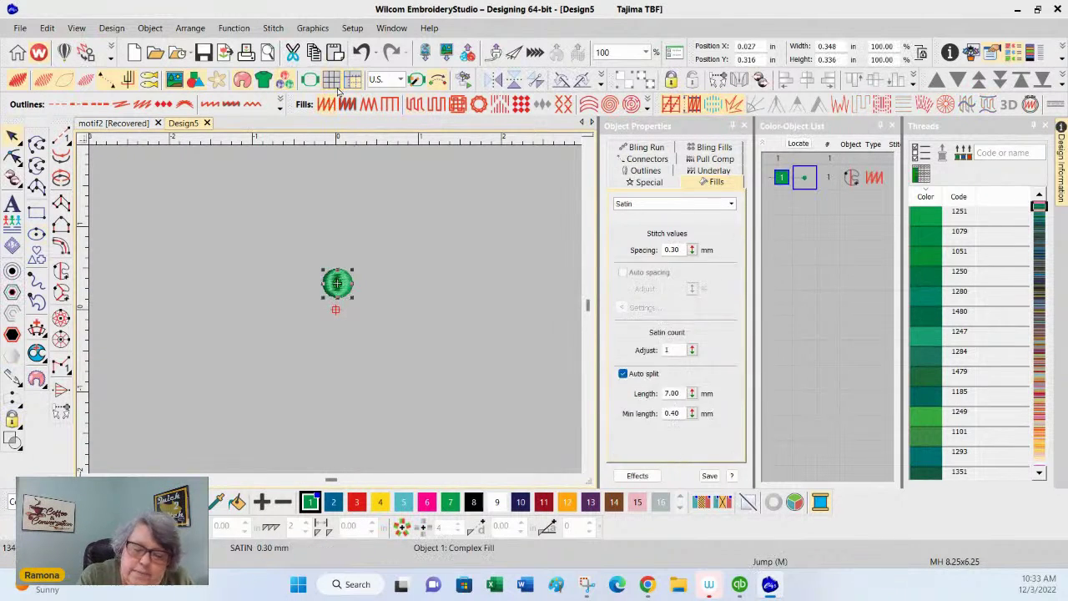
pyautogui.click(645, 52)
pyautogui.click(603, 145)
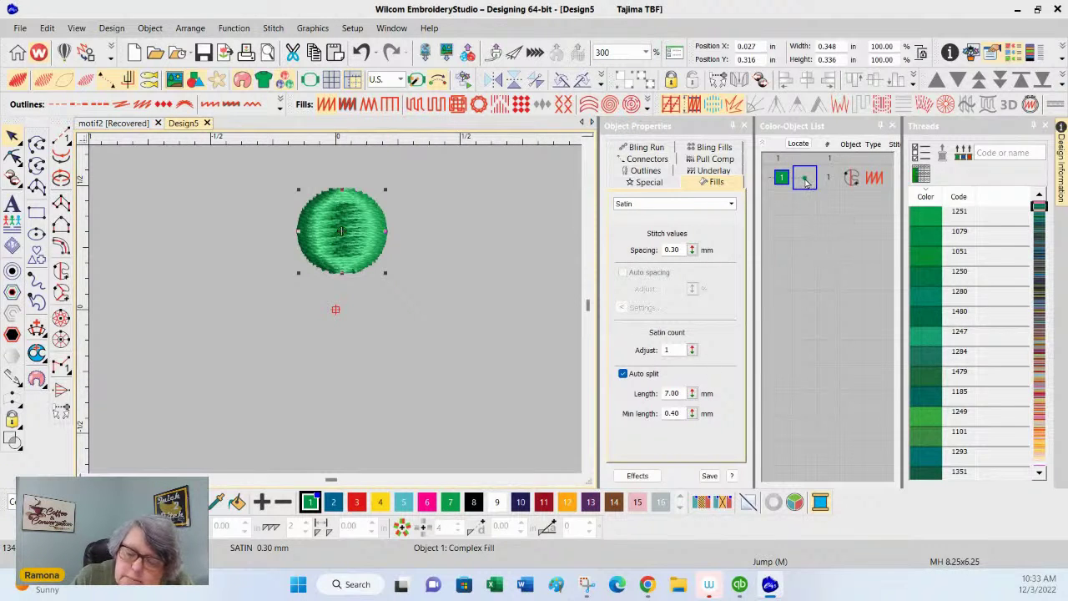
pyautogui.click(401, 79)
pyautogui.click(391, 95)
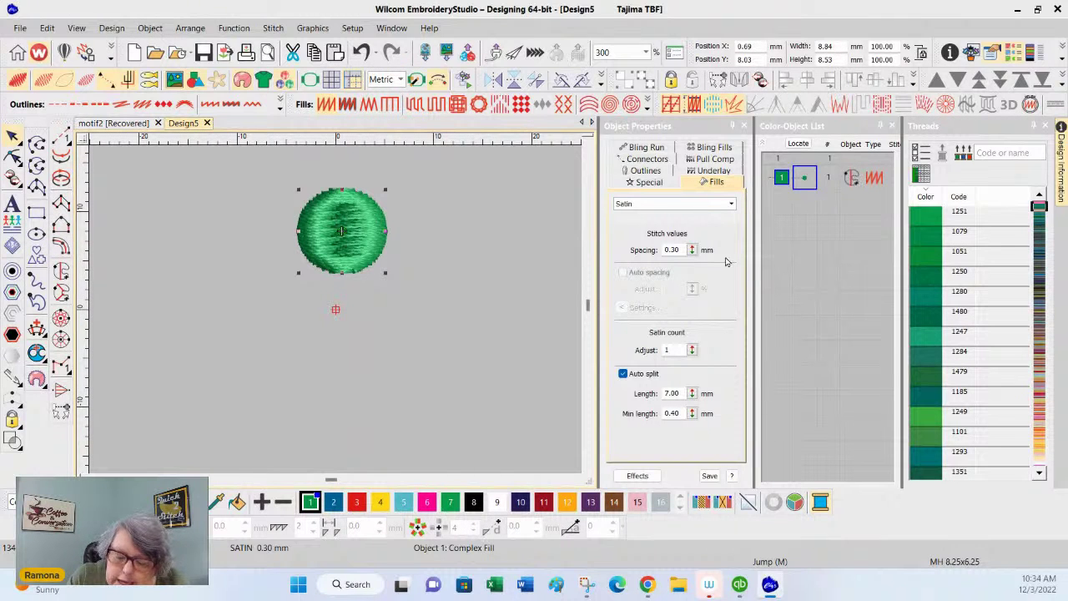
# - Scale the satin circle down to about 6.57 mm wide by 6.36 mm high and deselect it
pyautogui.moveTo(384, 272); pyautogui.dragTo(345, 266)
pyautogui.moveTo(368, 214); pyautogui.dragTo(364, 226)
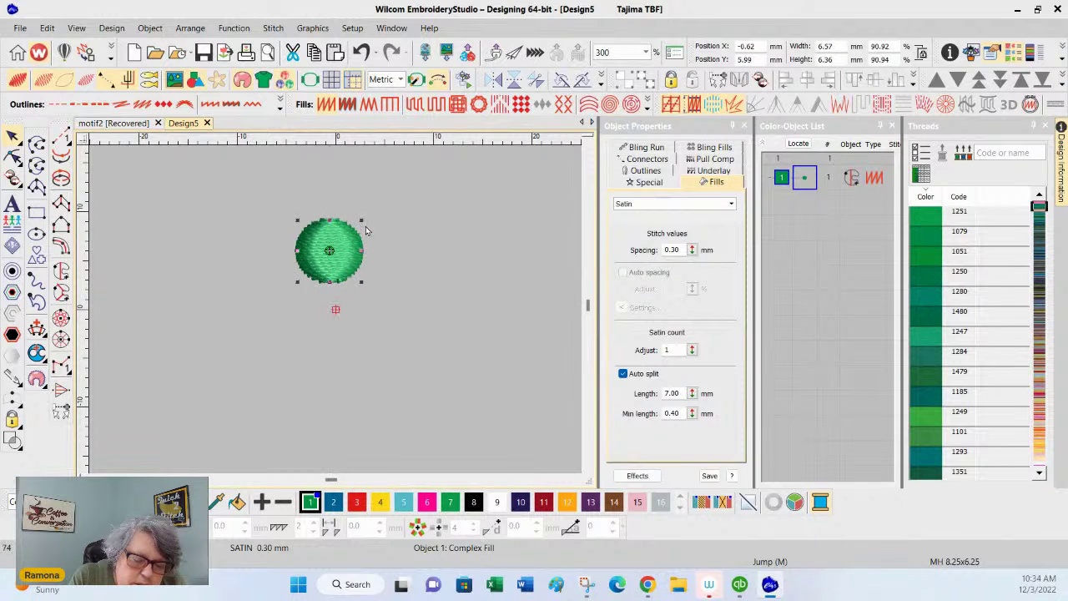
pyautogui.click(818, 339)
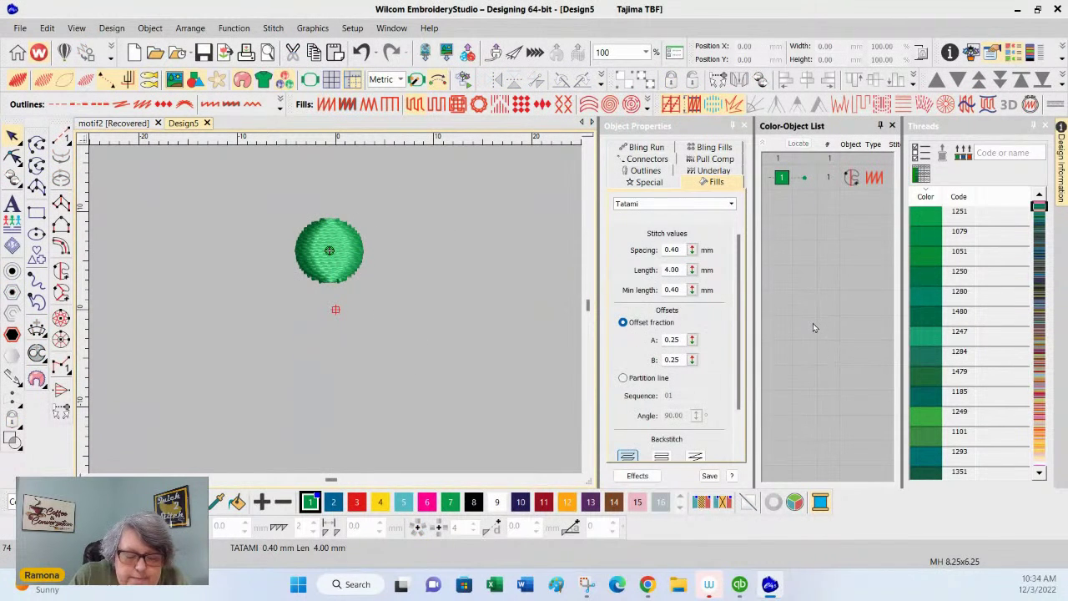
# - Rotate the satin circle a quarter turn counter-clockwise so its stitches run vertically, checking its stitch angle and entry and exit points in Reshape
pyautogui.click(360, 245)
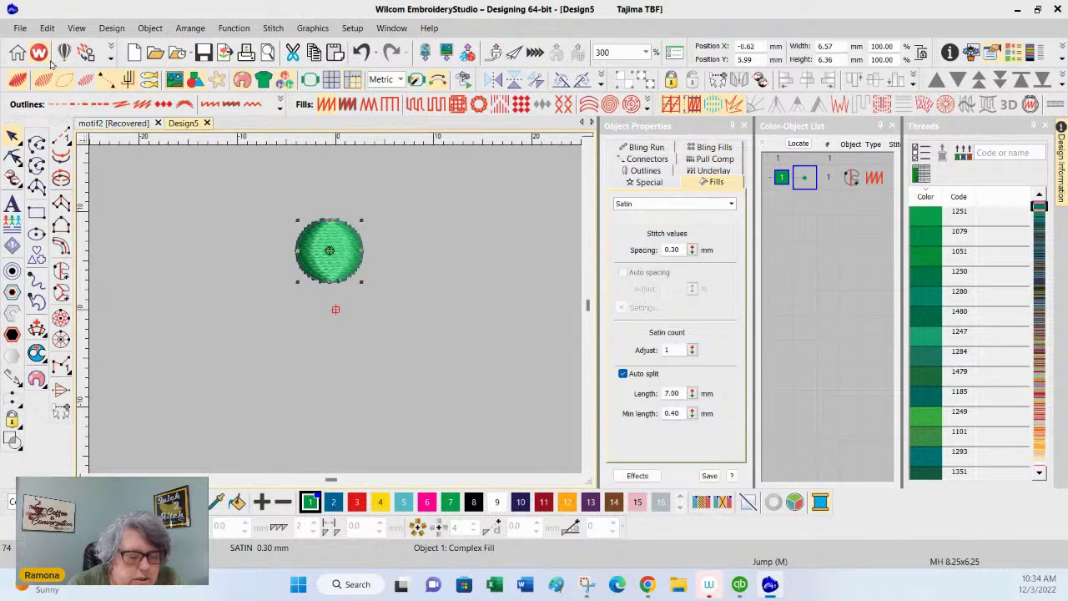
pyautogui.click(13, 156)
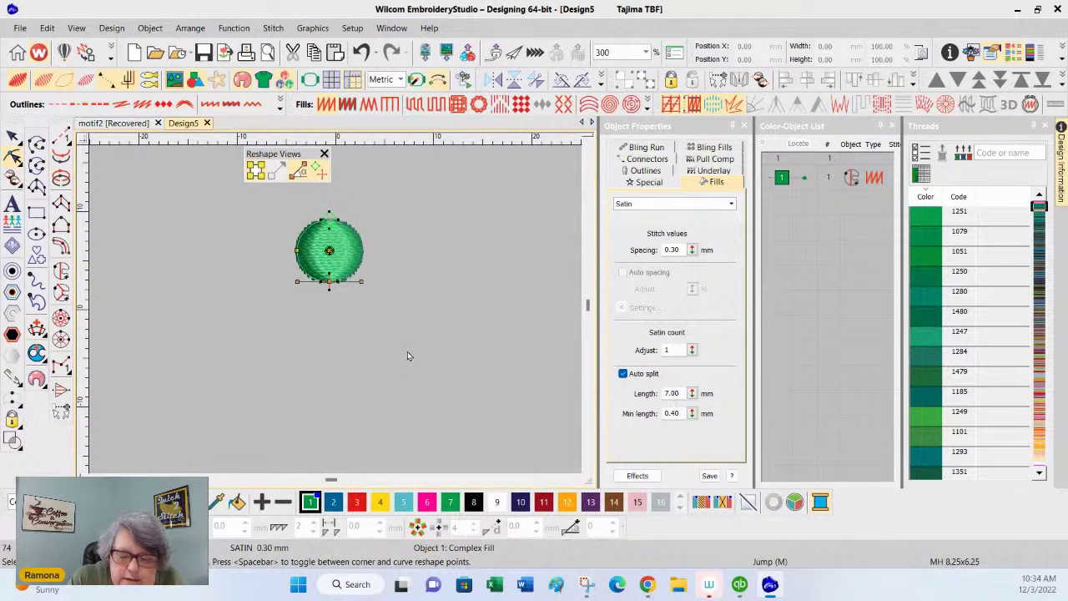
pyautogui.click(807, 177)
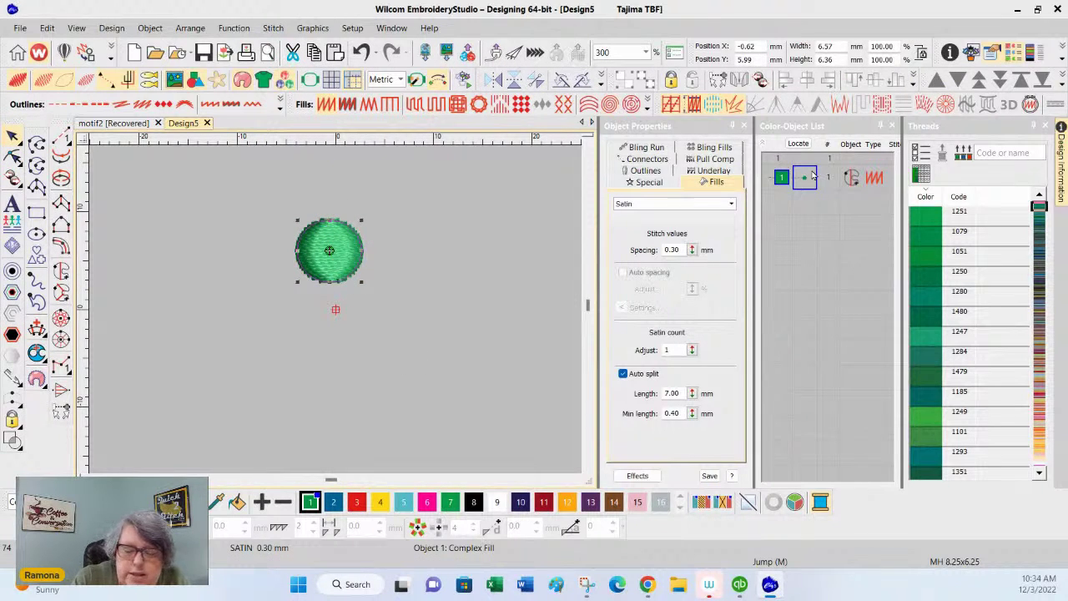
pyautogui.click(562, 80)
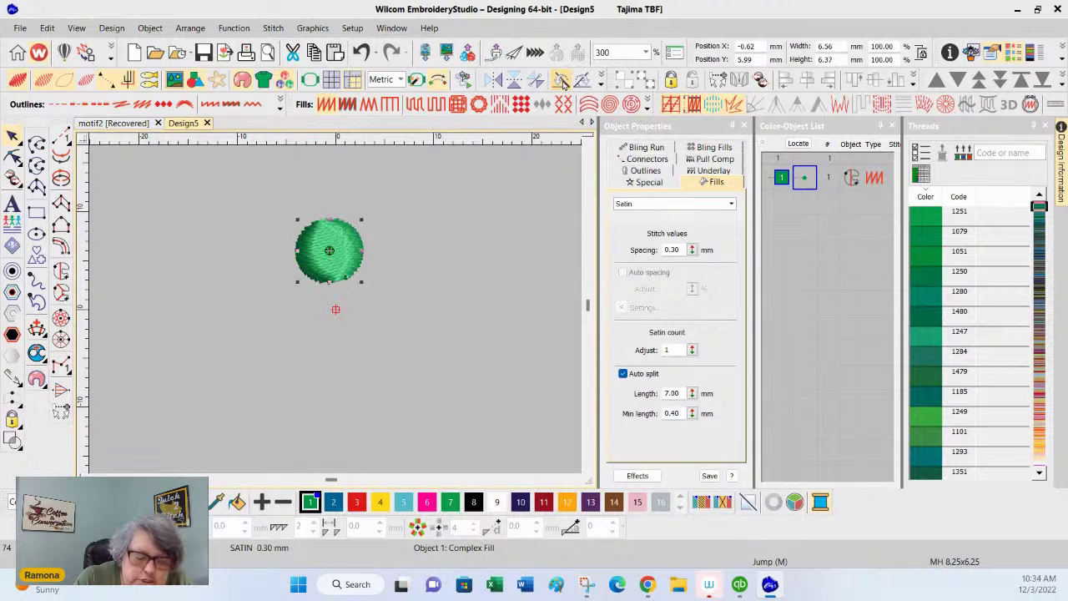
pyautogui.click(563, 83)
pyautogui.click(564, 83)
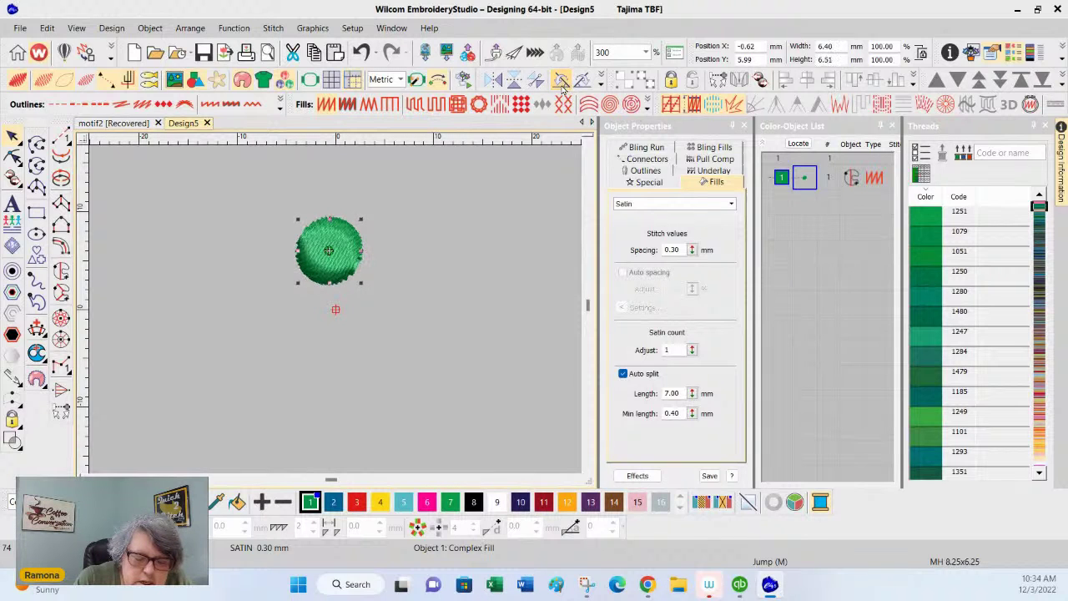
pyautogui.click(563, 83)
pyautogui.click(562, 81)
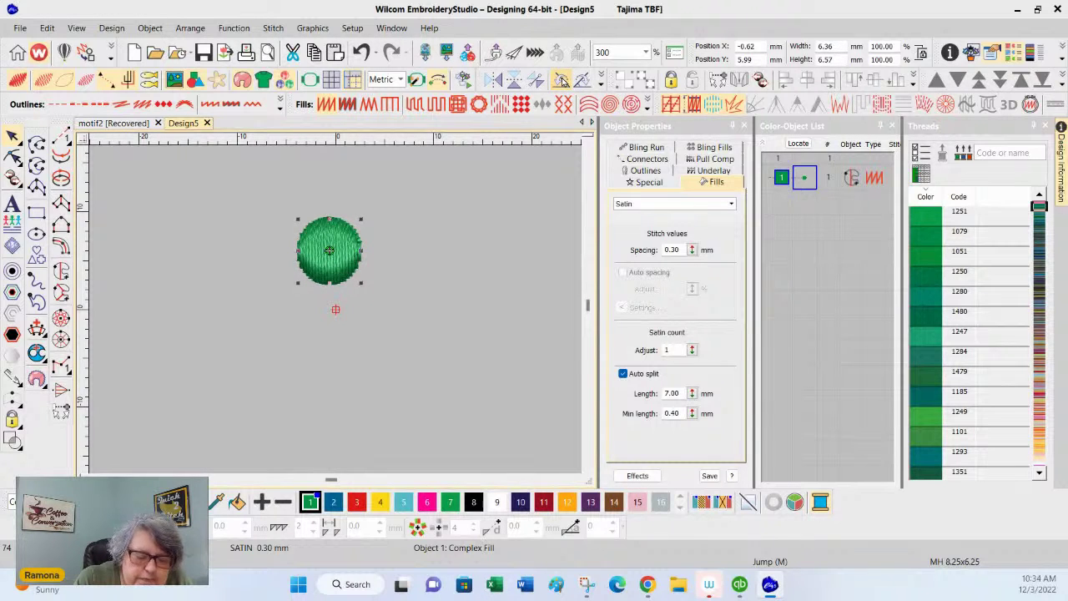
pyautogui.click(12, 156)
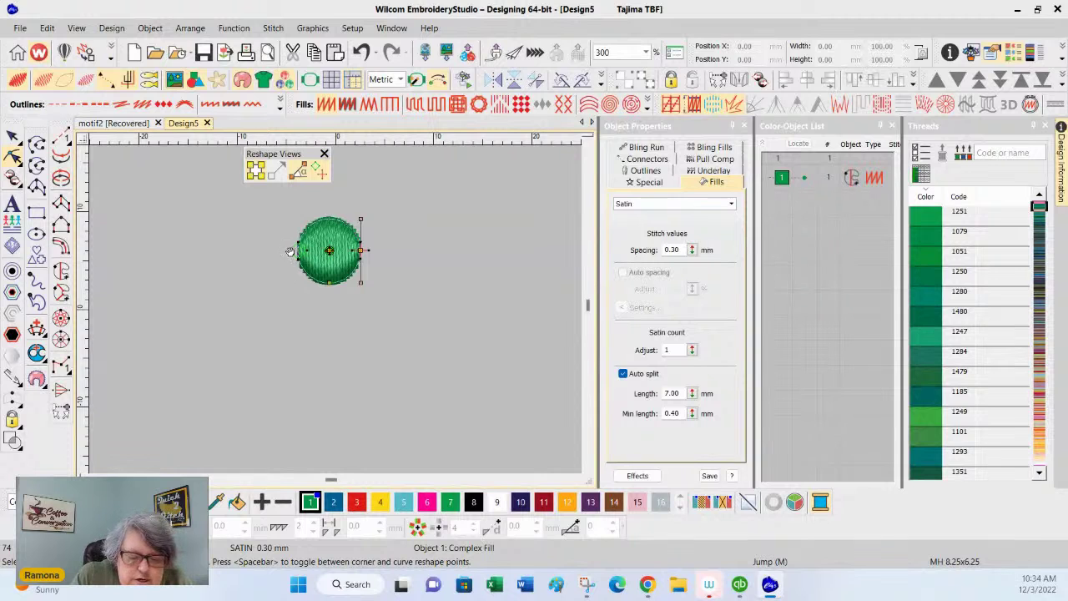
pyautogui.click(829, 339)
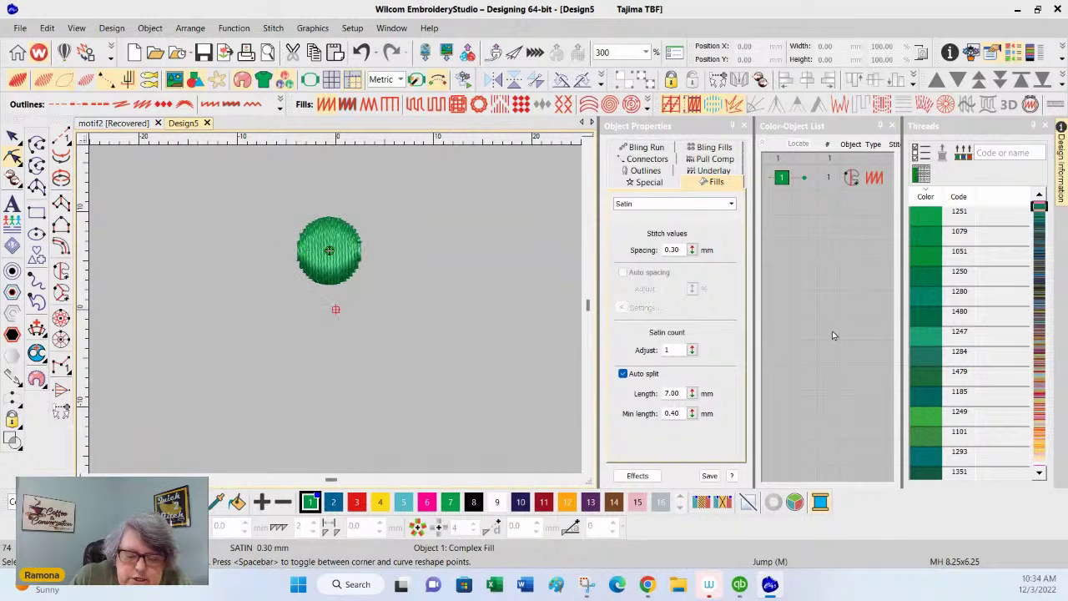
pyautogui.click(804, 177)
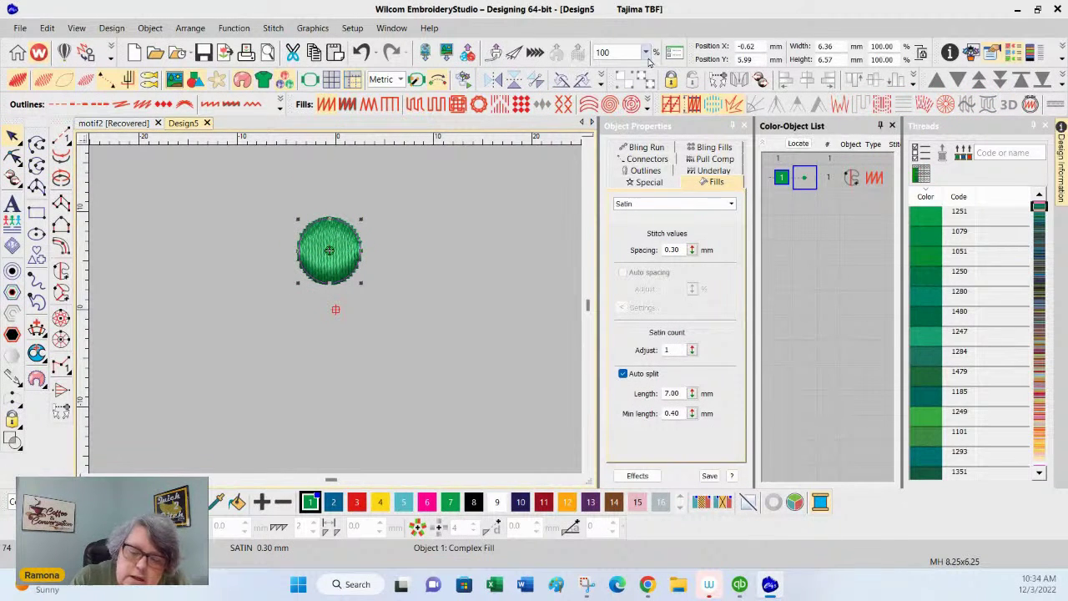
# - Examine the circle up to 500% zoom with its stitches and outline toggled, ending with only its machine function markers displayed
pyautogui.click(38, 80)
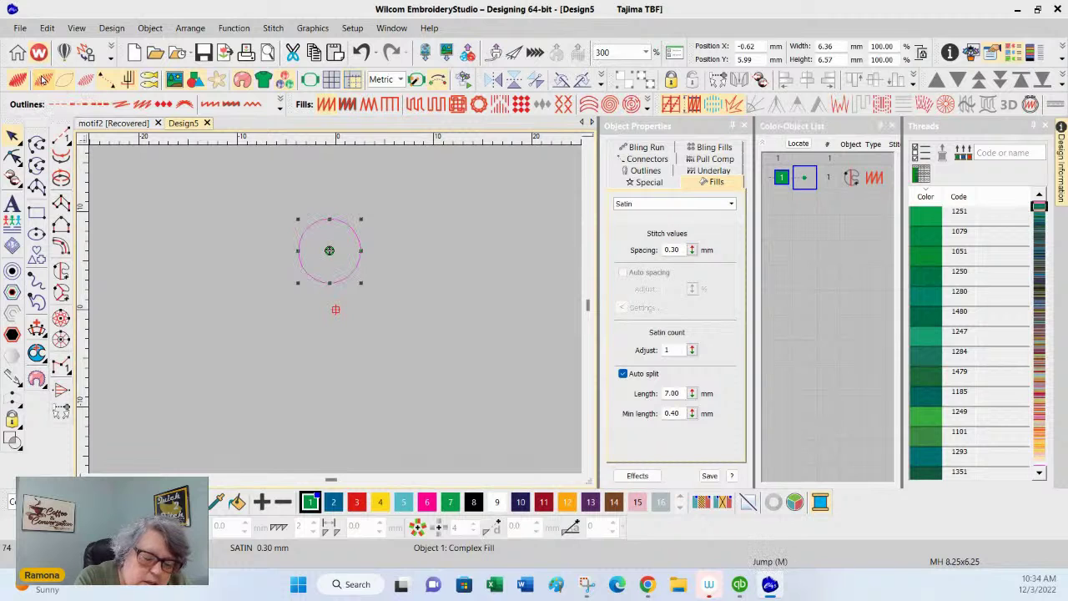
pyautogui.click(72, 80)
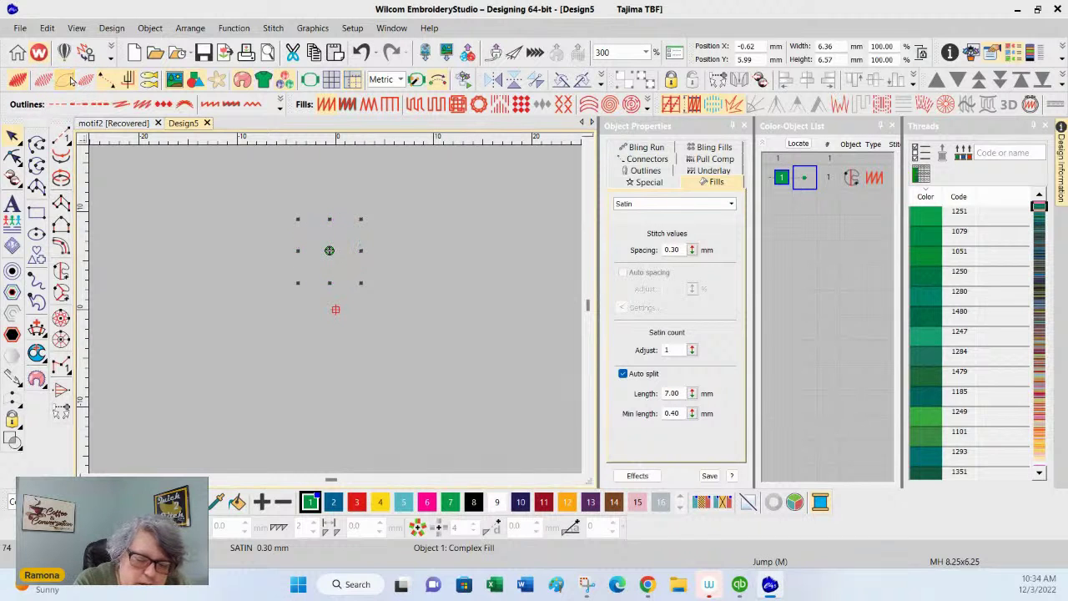
pyautogui.click(74, 81)
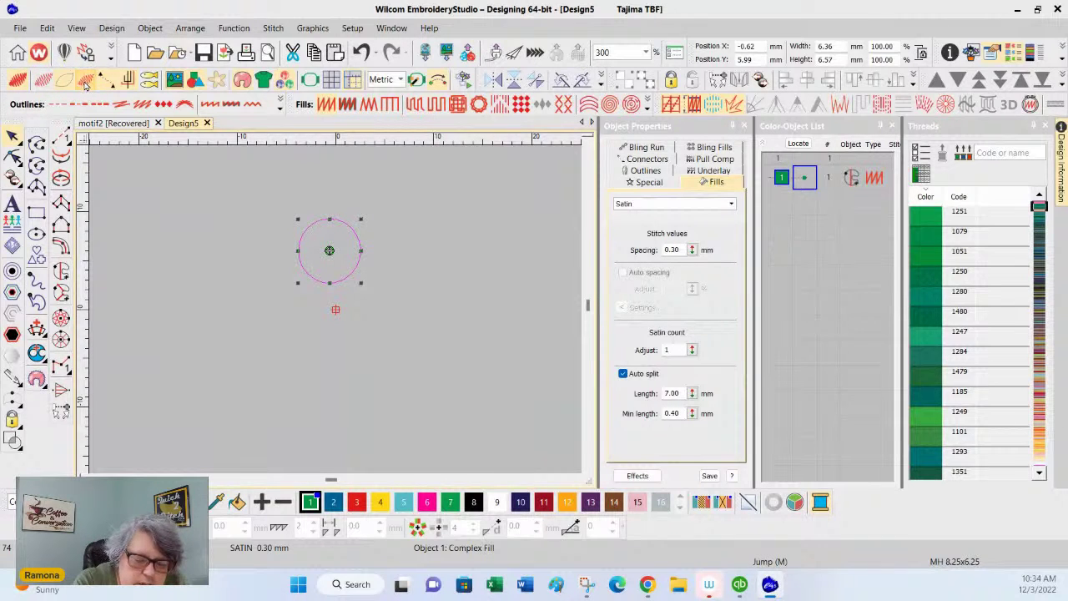
pyautogui.click(40, 80)
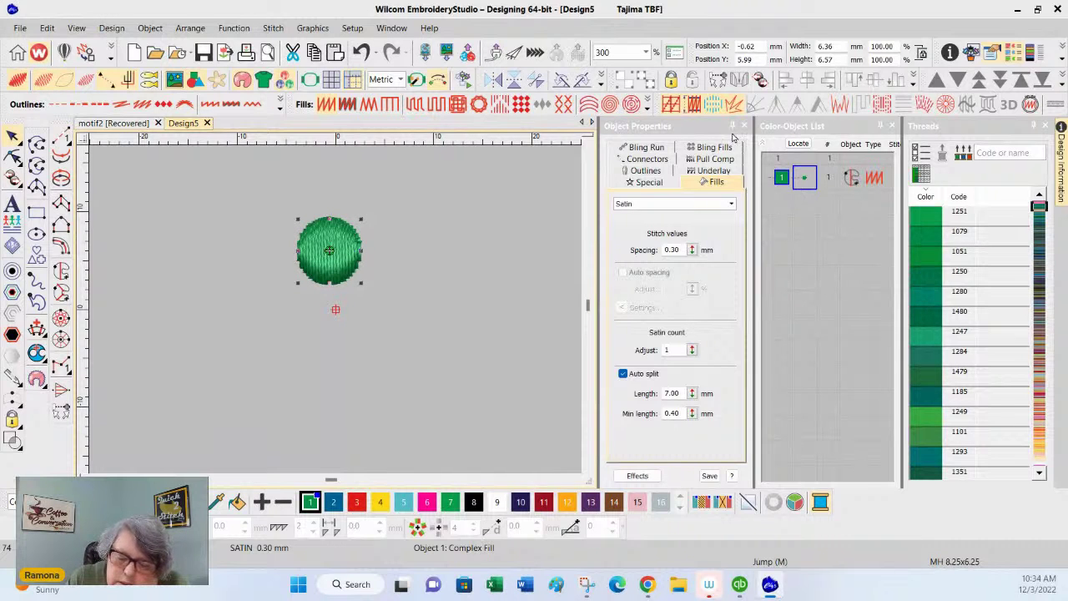
pyautogui.click(645, 52)
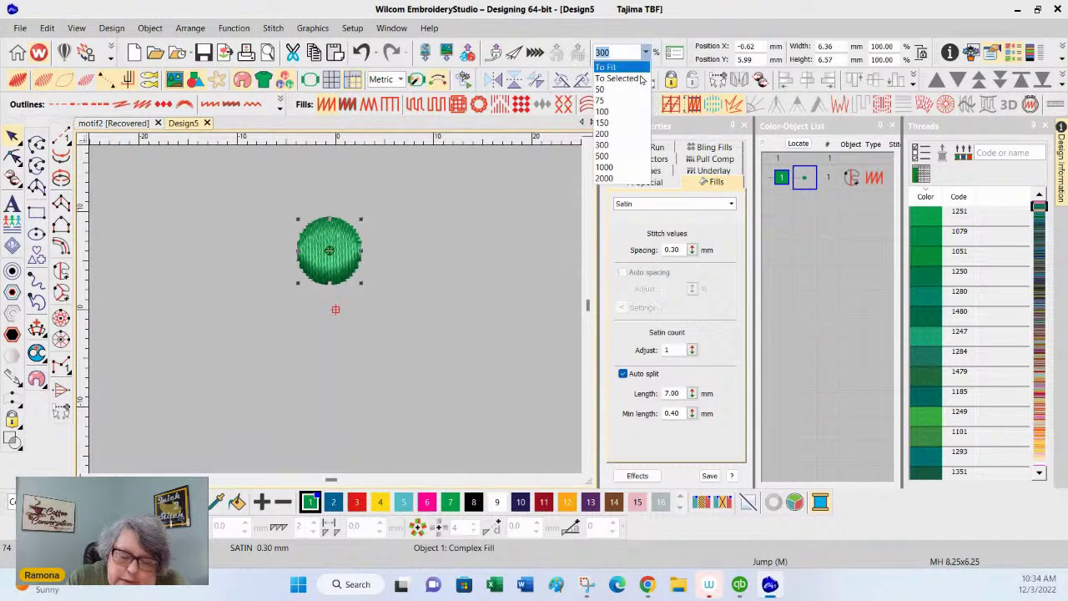
pyautogui.click(620, 160)
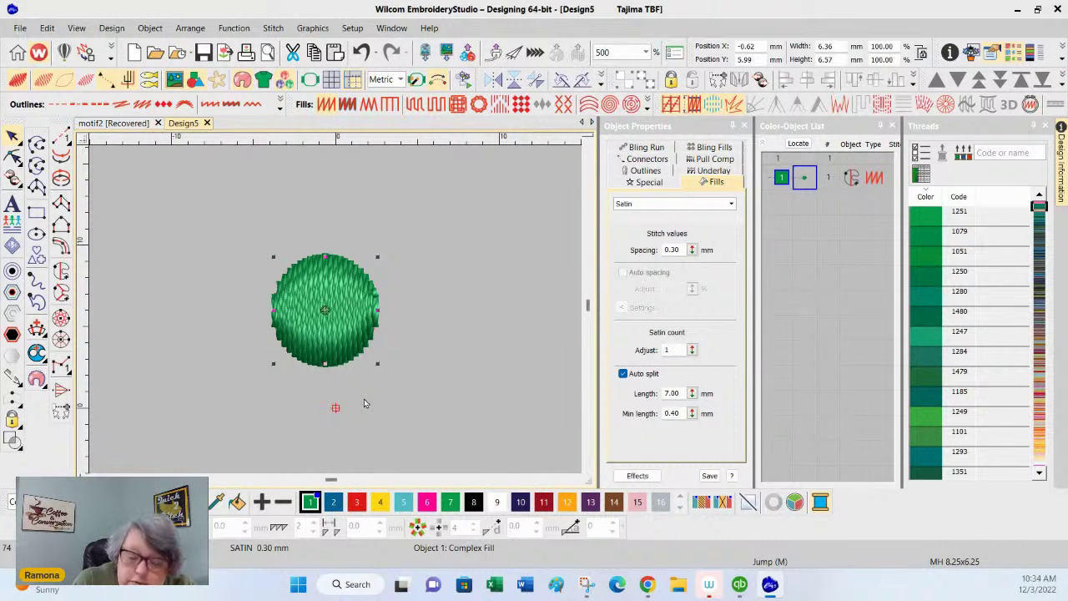
pyautogui.click(46, 83)
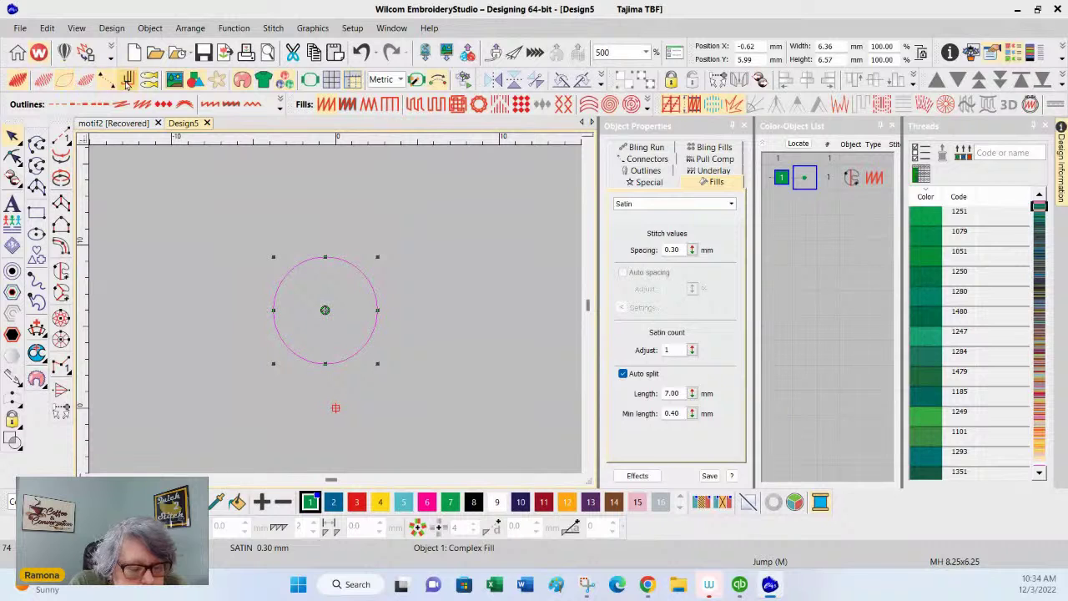
pyautogui.click(67, 80)
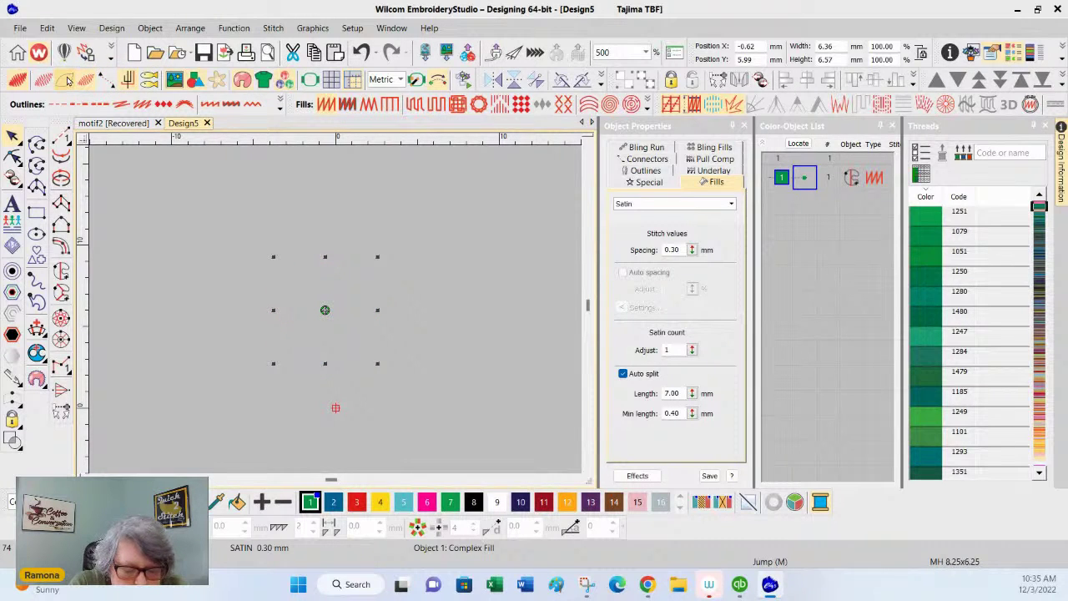
pyautogui.click(45, 80)
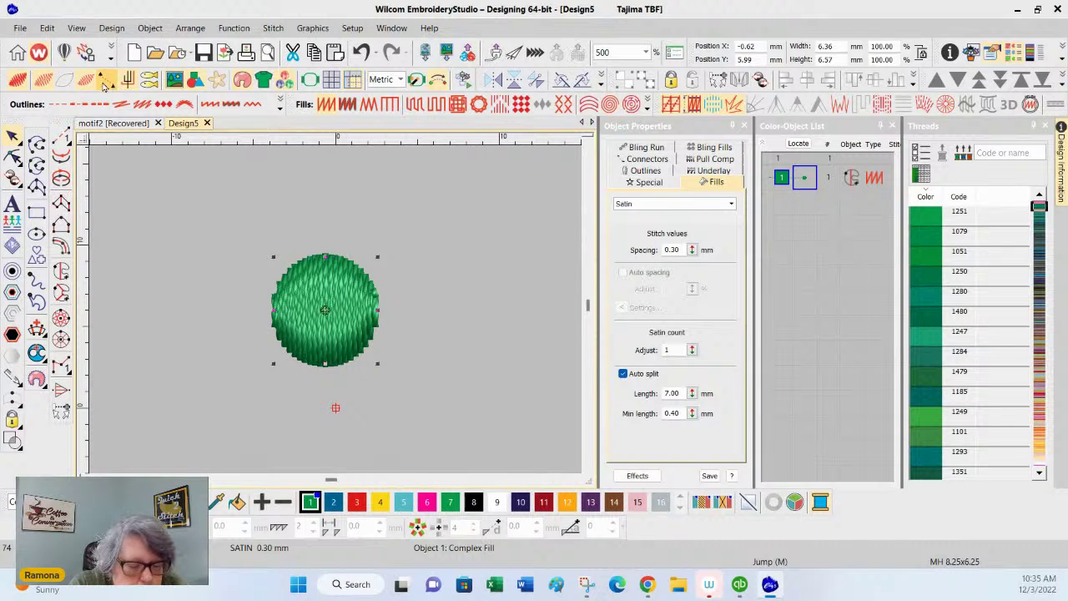
pyautogui.click(46, 80)
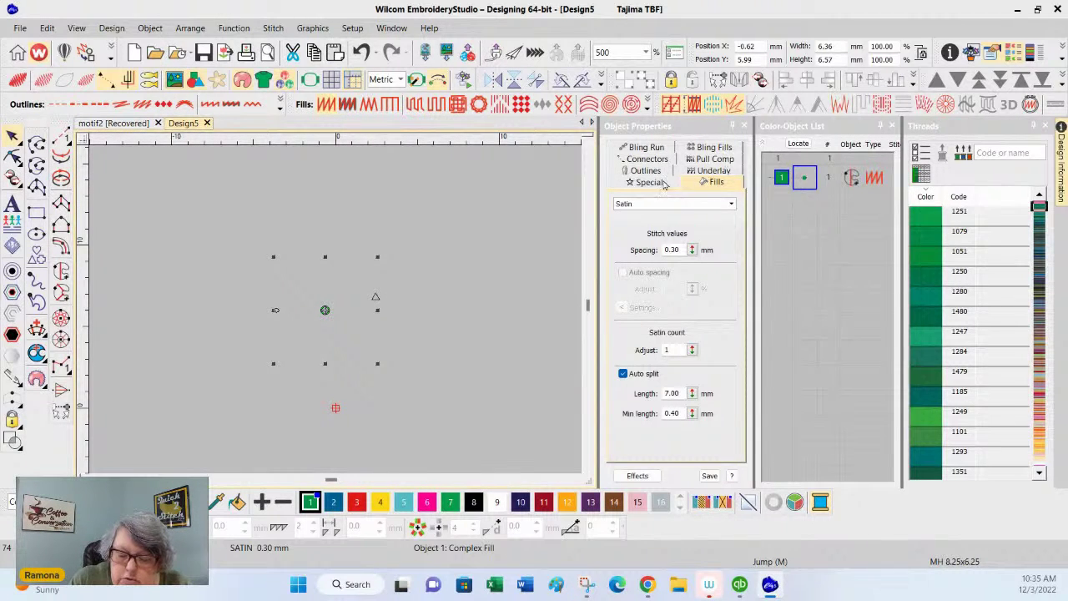
# - In the circle's after-object connector settings, set both Trim after and Tie in to Off
pyautogui.click(649, 159)
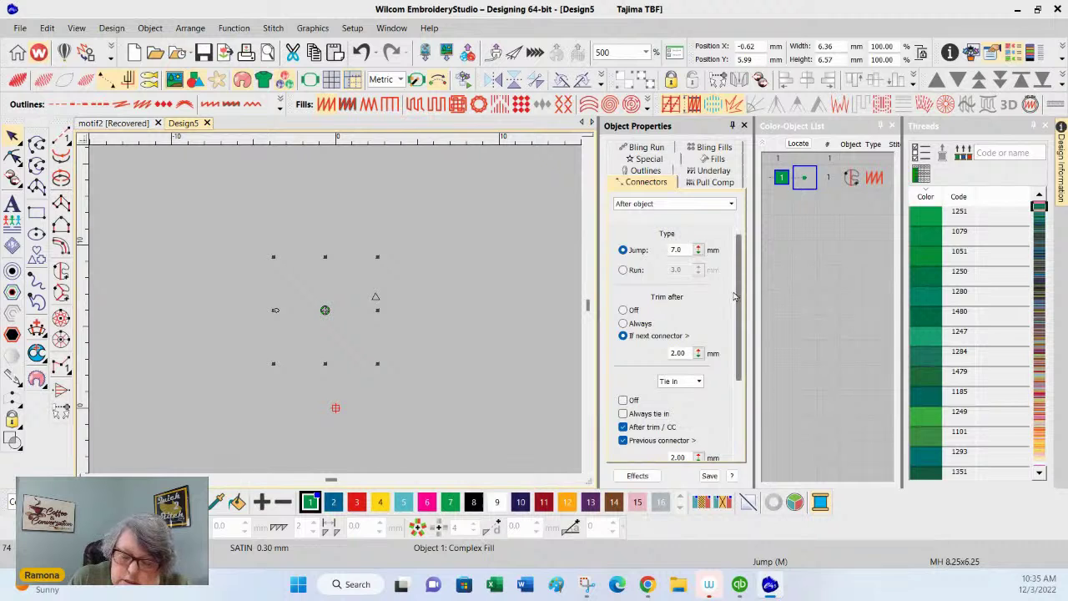
pyautogui.scroll(-1, 738, 310)
pyautogui.click(624, 307)
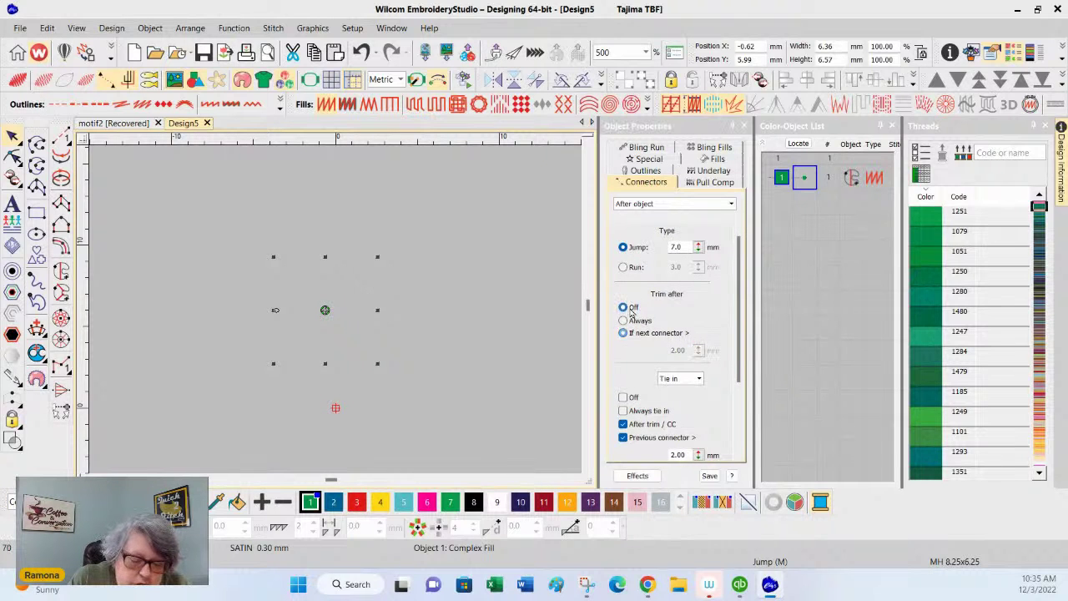
pyautogui.moveTo(740, 295)
pyautogui.mouseDown()
pyautogui.moveTo(739, 353)
pyautogui.moveTo(739, 288)
pyautogui.mouseUp()
pyautogui.click(623, 341)
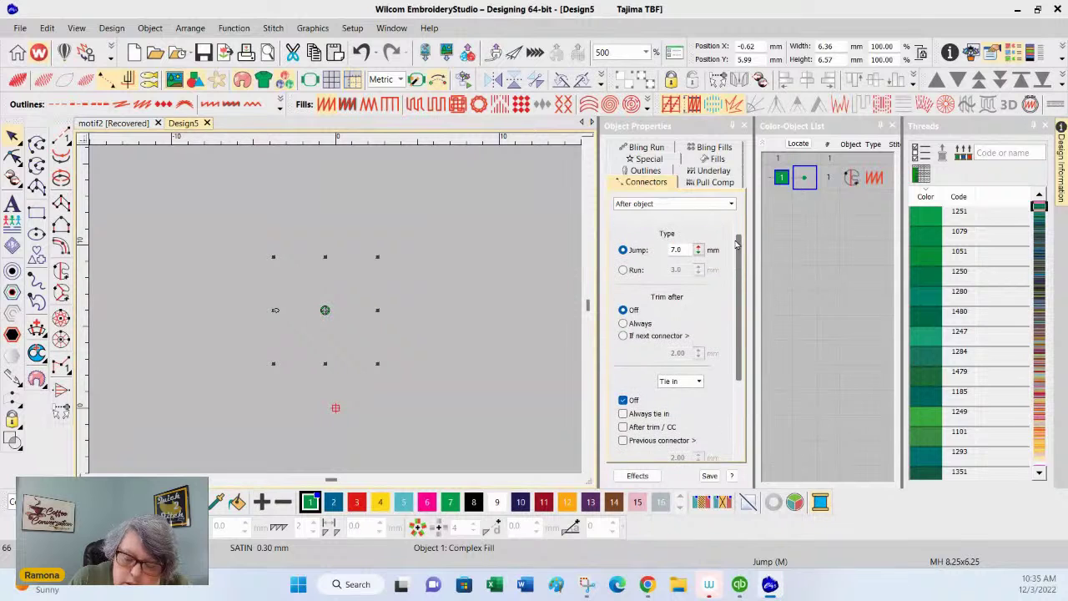
# - Review the circle's inside-object connectors, trying Trim after Always before restoring Off, and inspect the Tie off options before deselecting the circle
pyautogui.click(733, 205)
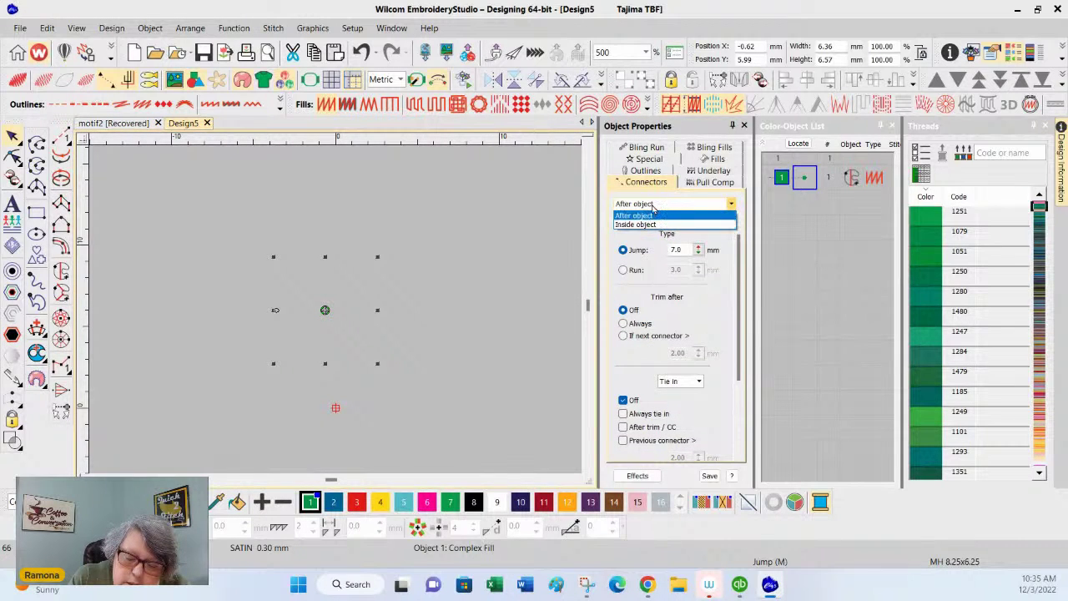
pyautogui.click(658, 224)
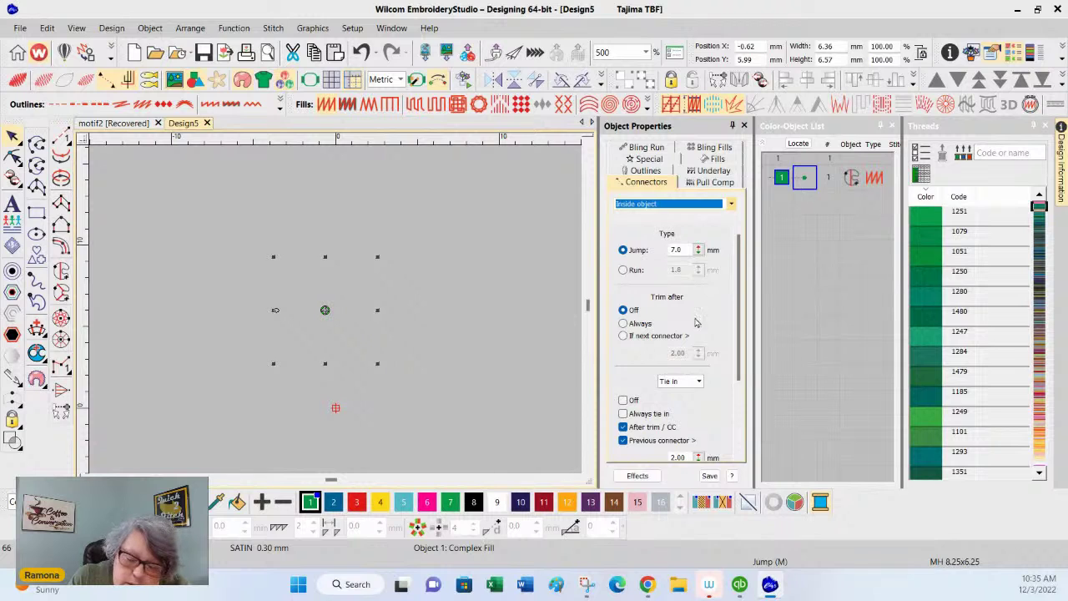
pyautogui.click(624, 325)
pyautogui.click(623, 310)
pyautogui.moveTo(740, 310); pyautogui.dragTo(748, 365)
pyautogui.click(698, 294)
pyautogui.click(693, 314)
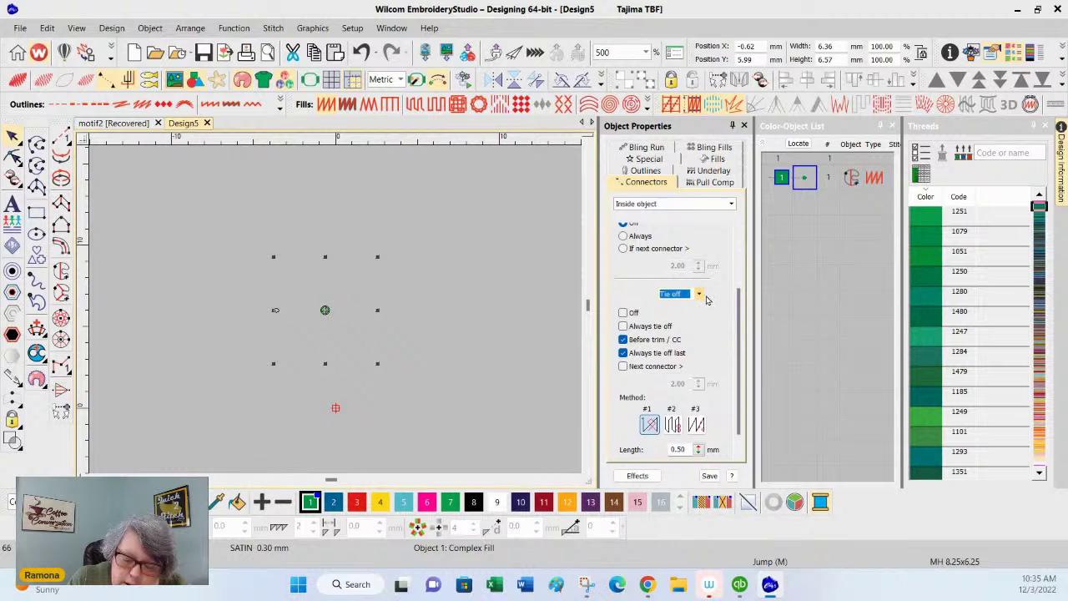
pyautogui.click(867, 303)
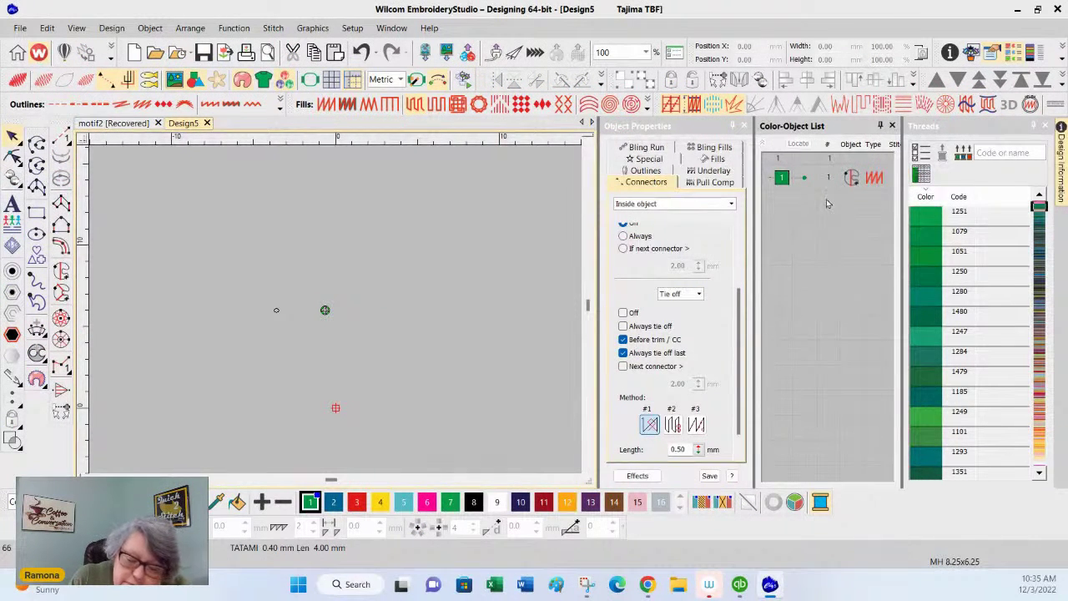
# - Display the circle's stitches in TrueView and remove the automatic start-and-end connector running back to its centre
pyautogui.click(807, 179)
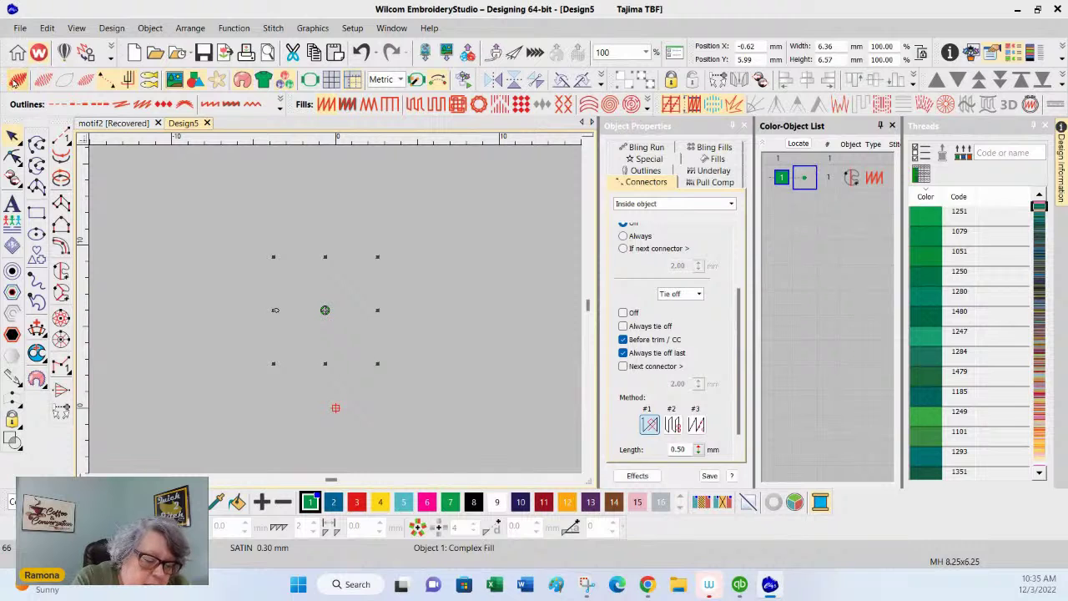
pyautogui.click(802, 364)
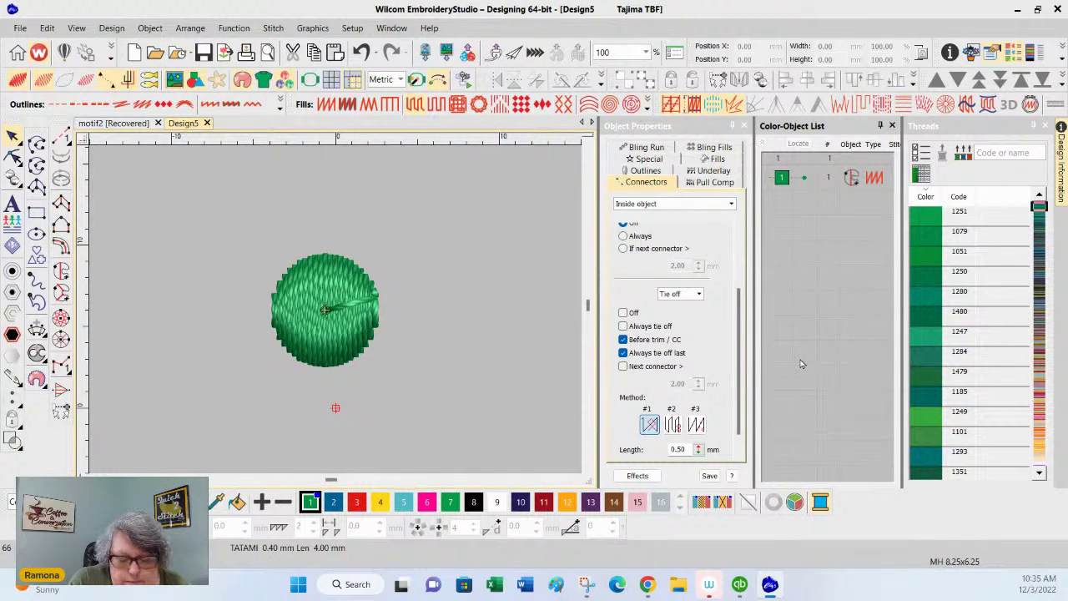
pyautogui.click(814, 177)
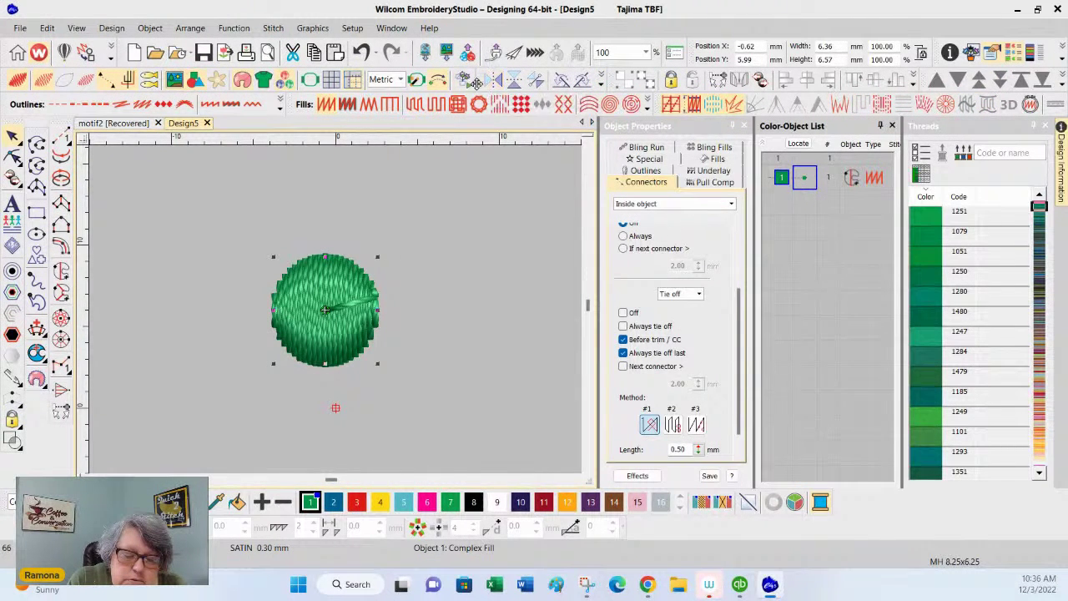
pyautogui.click(437, 83)
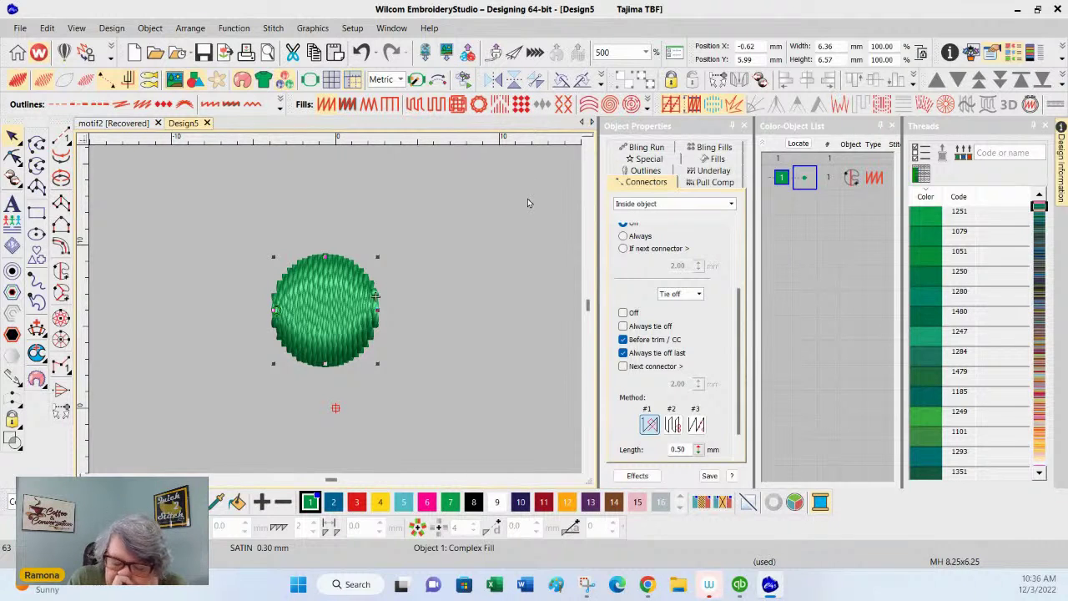
pyautogui.click(864, 355)
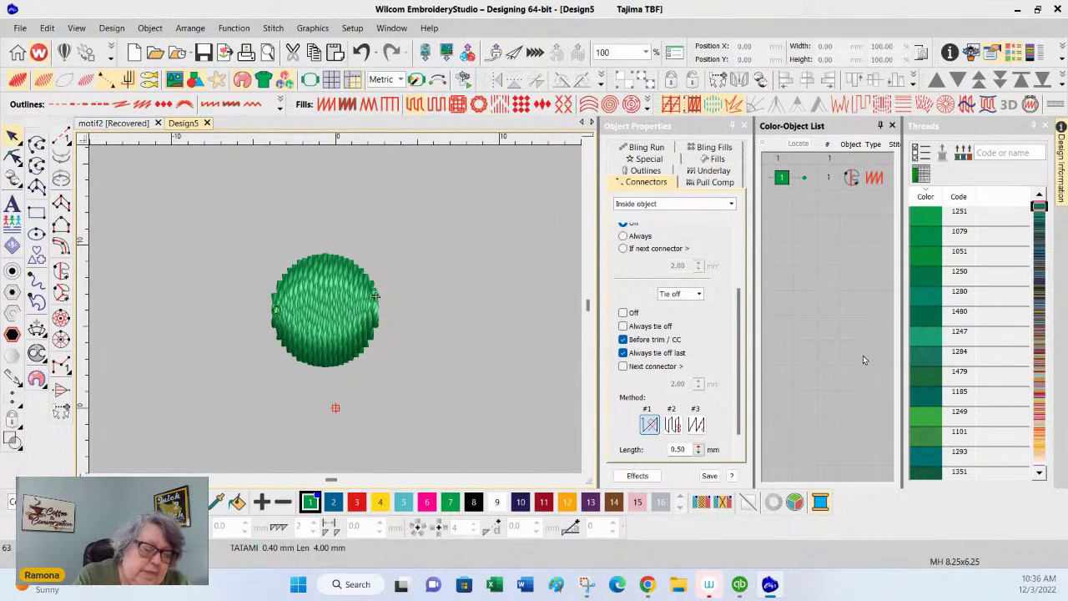
# - Create a motif named dot in the MiscRM set from the circle, placing its reference points at the circle's left and right edges
pyautogui.click(804, 179)
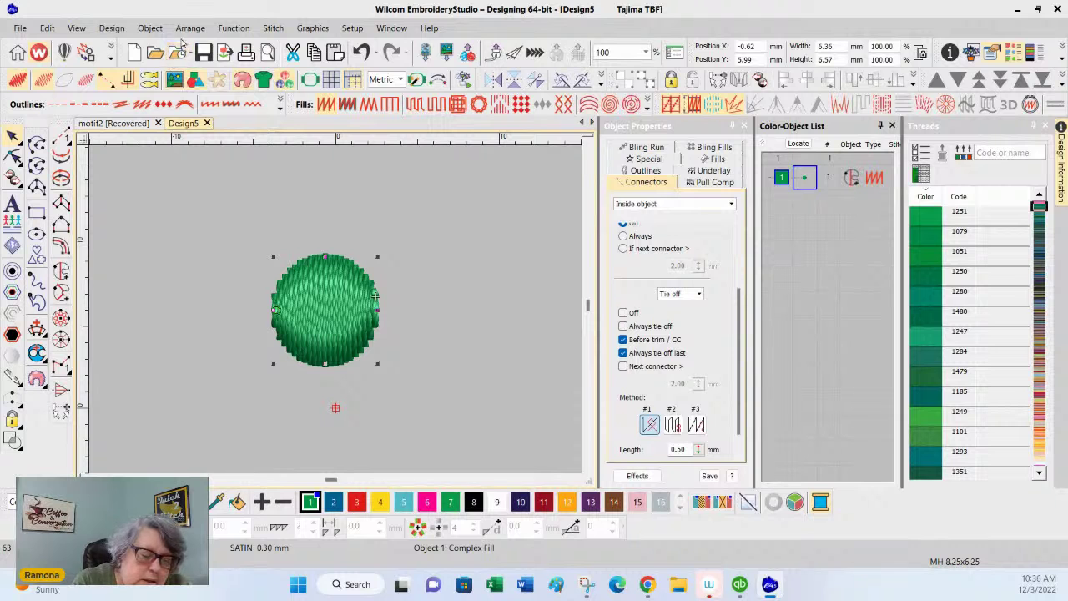
pyautogui.click(150, 28)
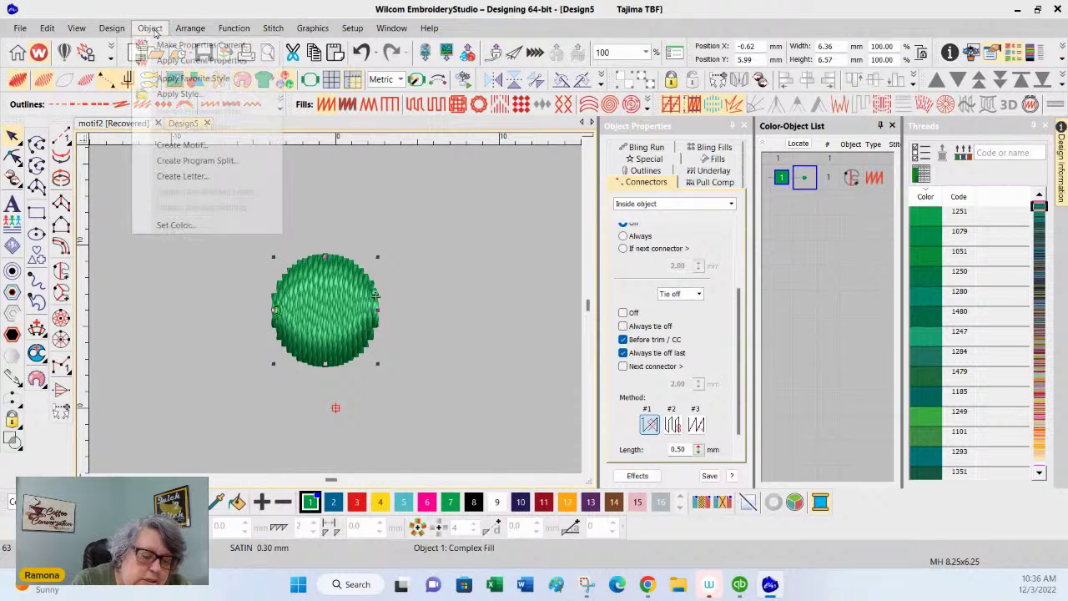
pyautogui.click(182, 145)
pyautogui.click(491, 282)
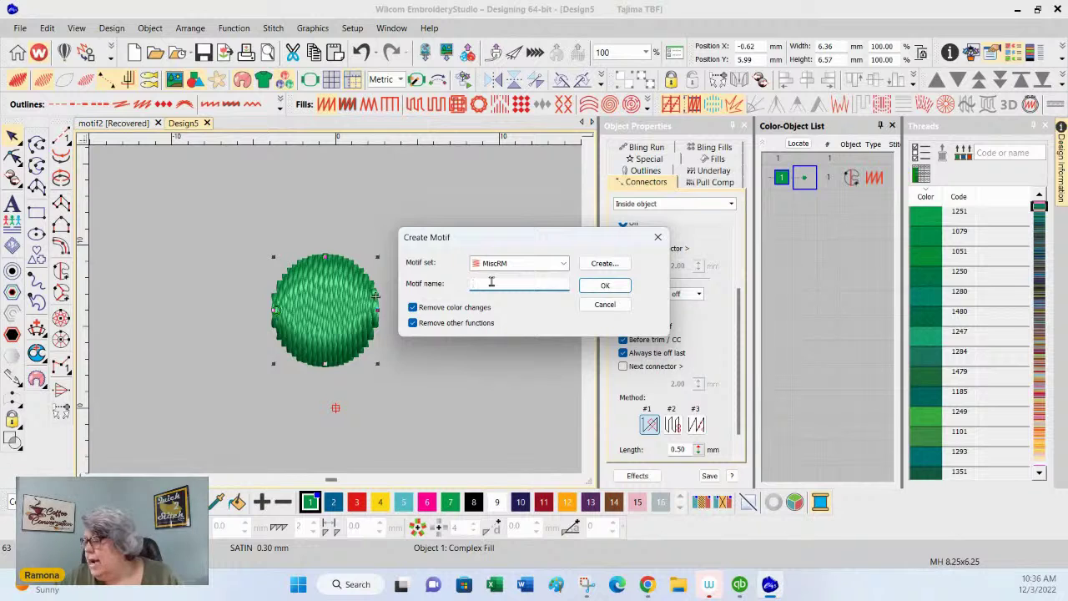
pyautogui.write('c')
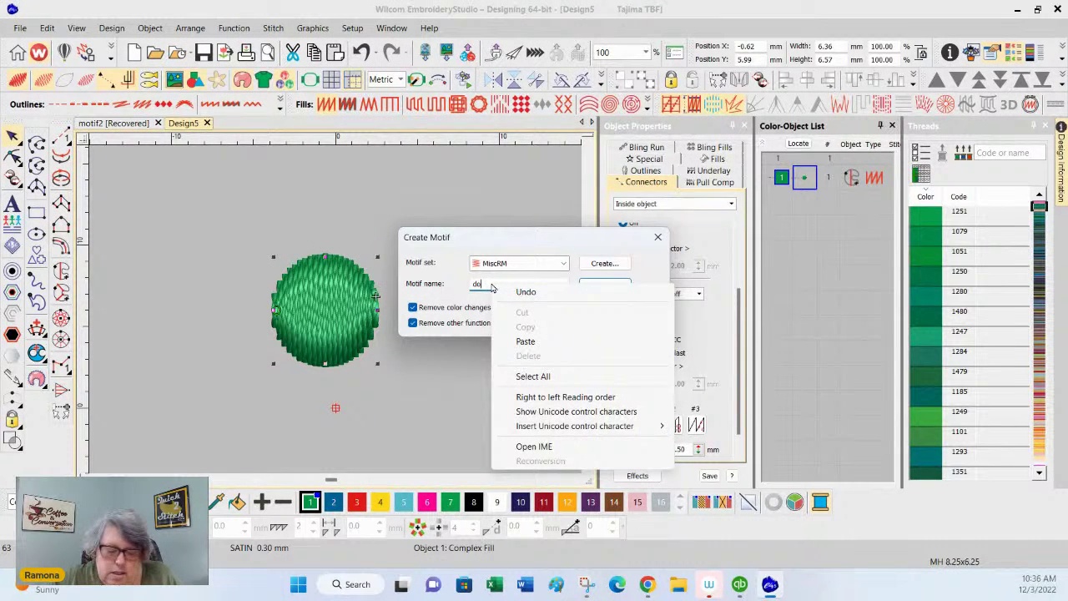
pyautogui.click(491, 284)
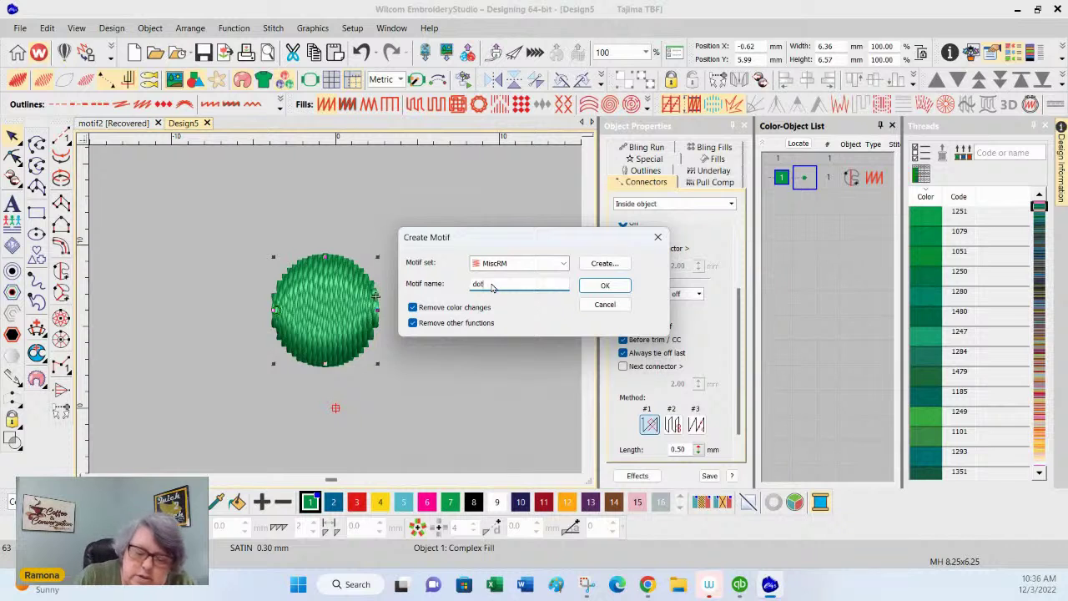
pyautogui.click(615, 287)
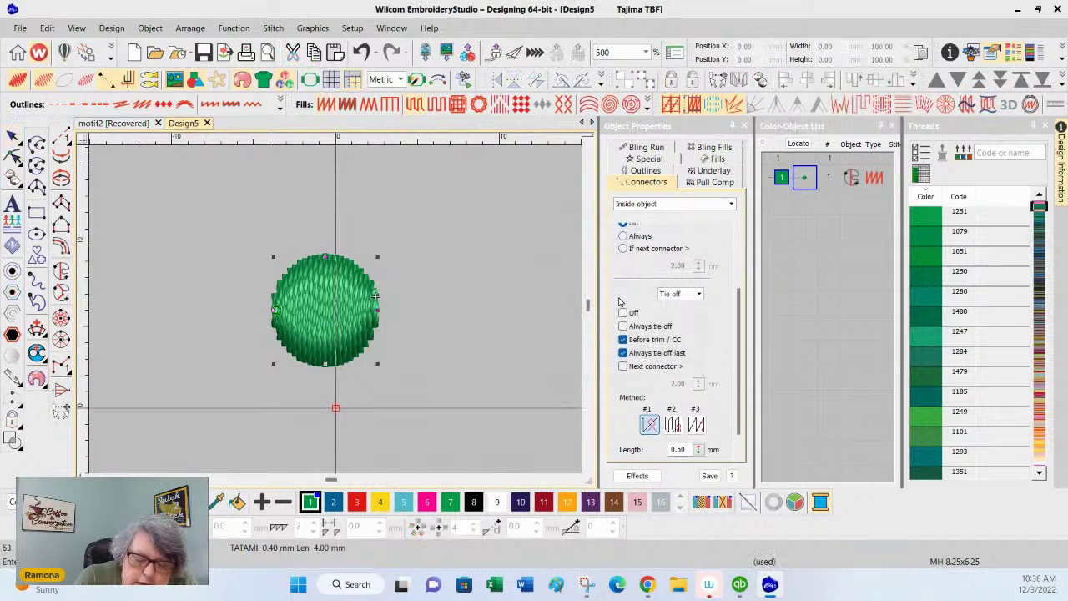
pyautogui.click(276, 312)
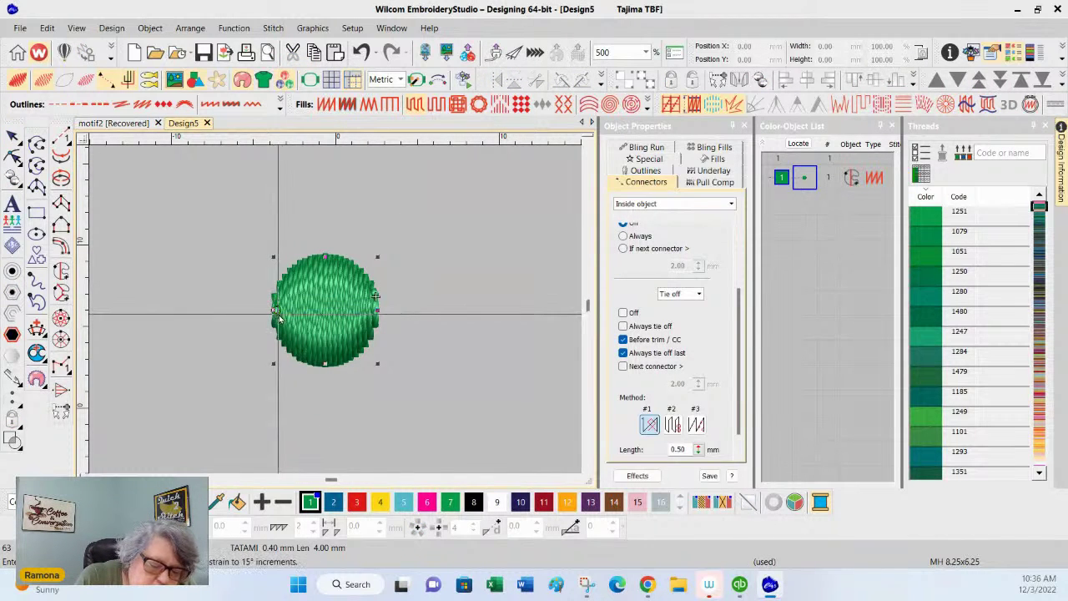
pyautogui.click(378, 314)
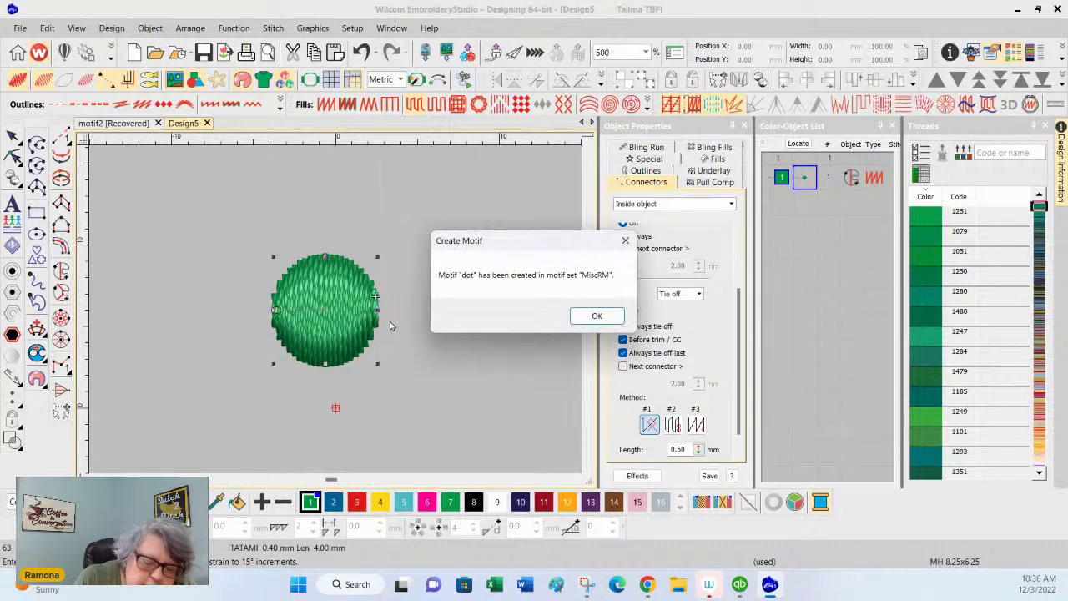
pyautogui.click(599, 318)
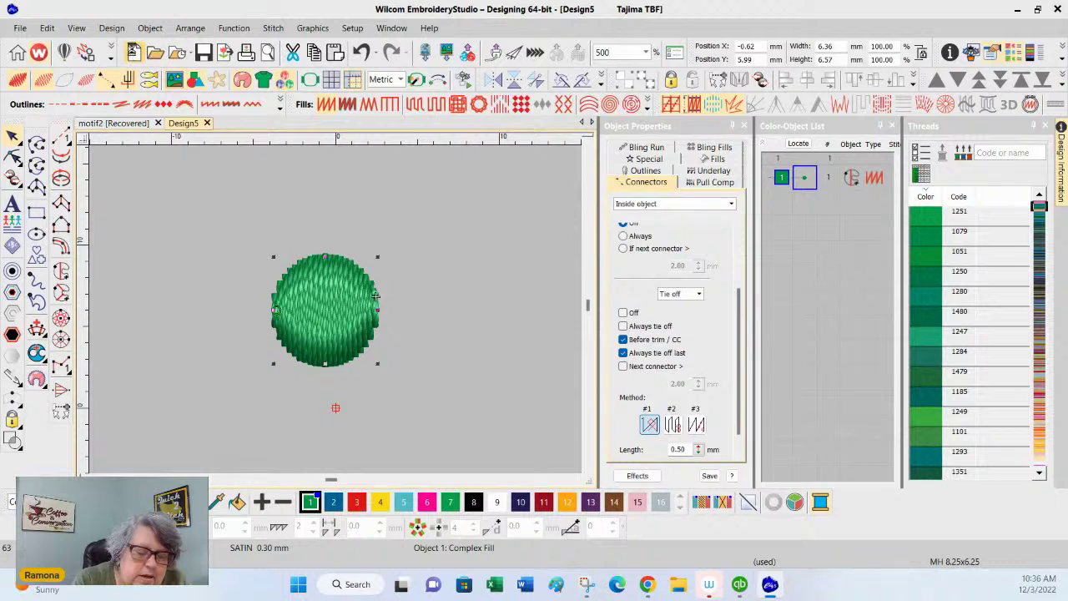
# - Start a new design and digitize a straight run line sloping down to the right, about 93 mm wide and 45 mm high
pyautogui.click(134, 53)
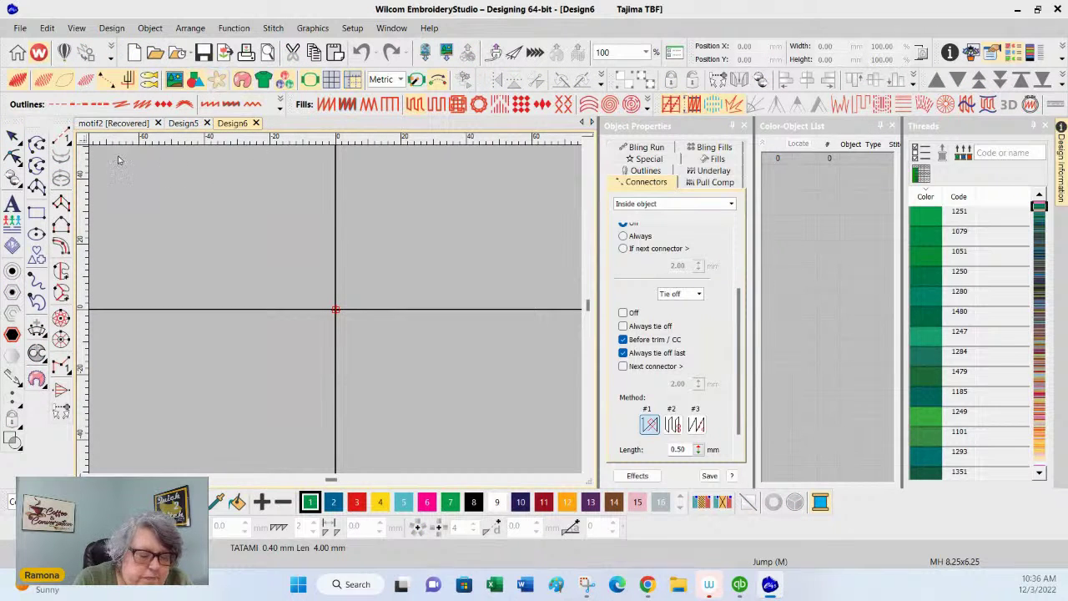
pyautogui.click(37, 144)
pyautogui.click(172, 244)
pyautogui.click(476, 390)
pyautogui.press('Return')
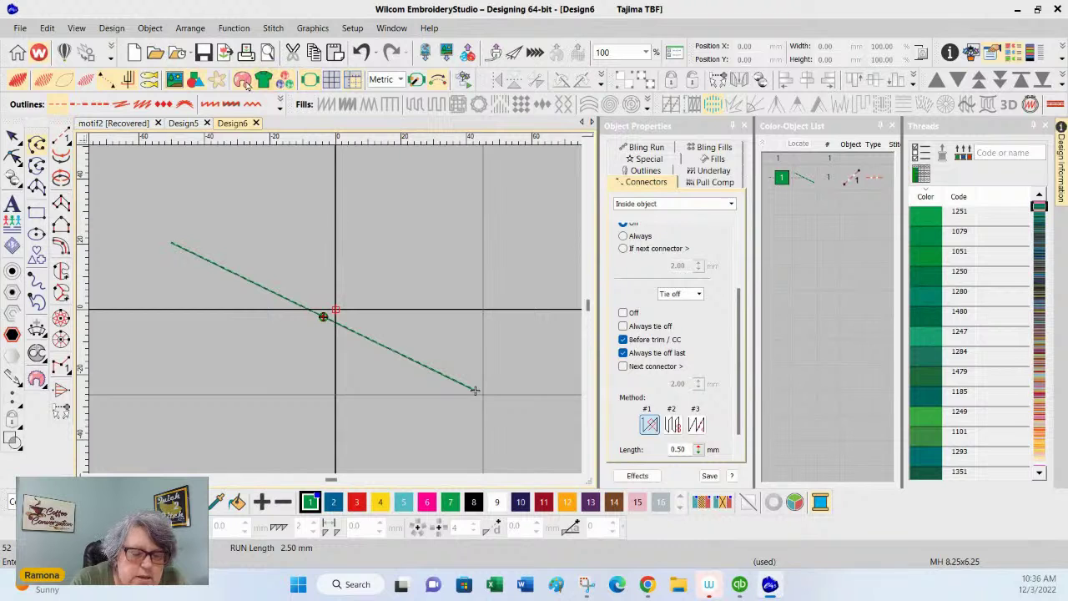
# - Convert the diagonal line to a Motif Run using the dot motif from the MiscRM set
pyautogui.click(822, 179)
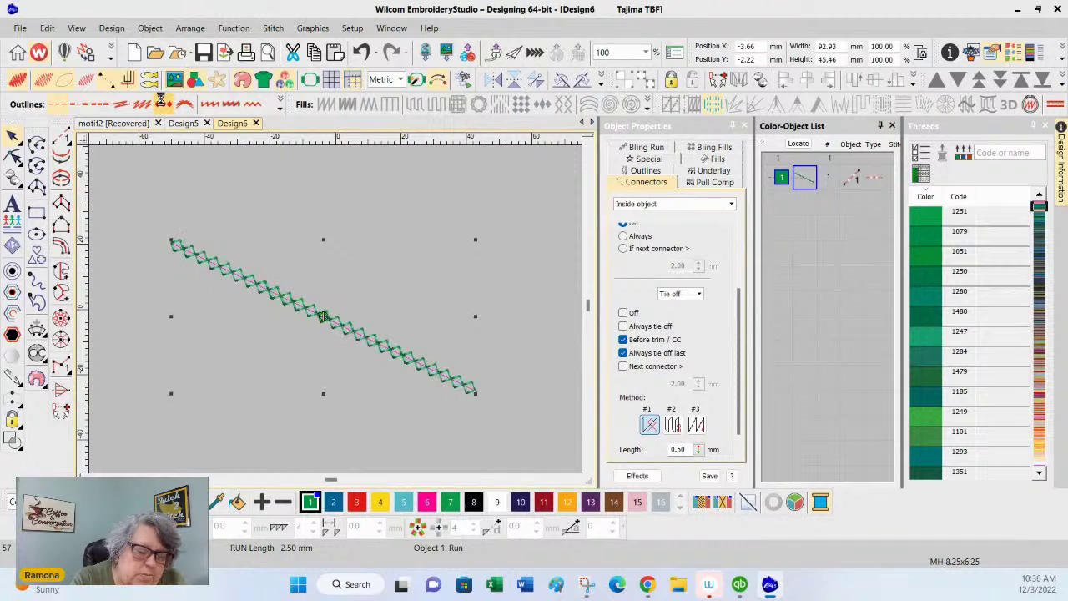
pyautogui.click(164, 104)
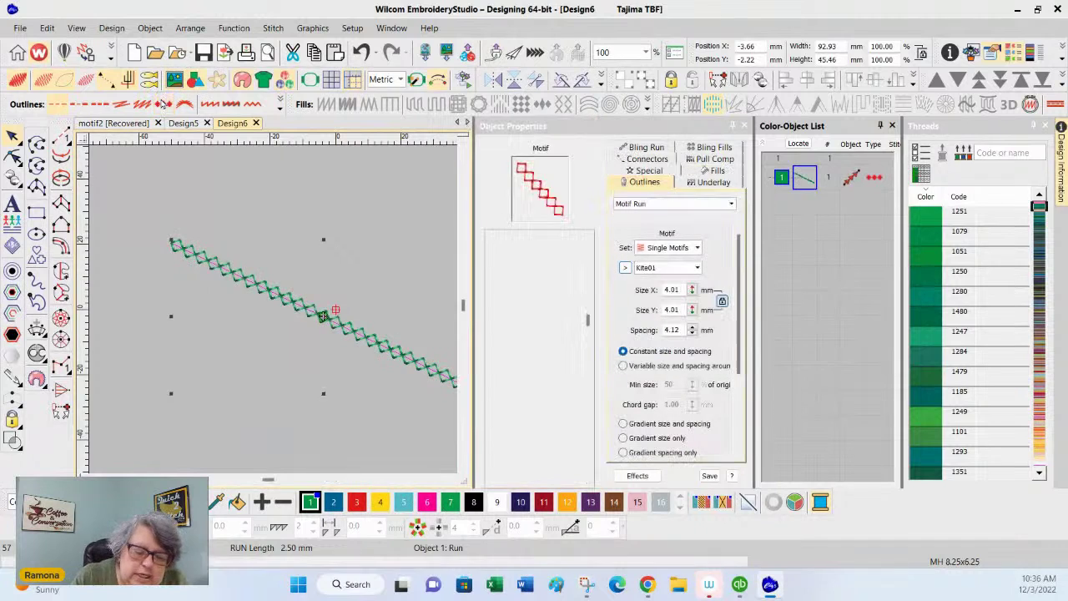
pyautogui.click(697, 248)
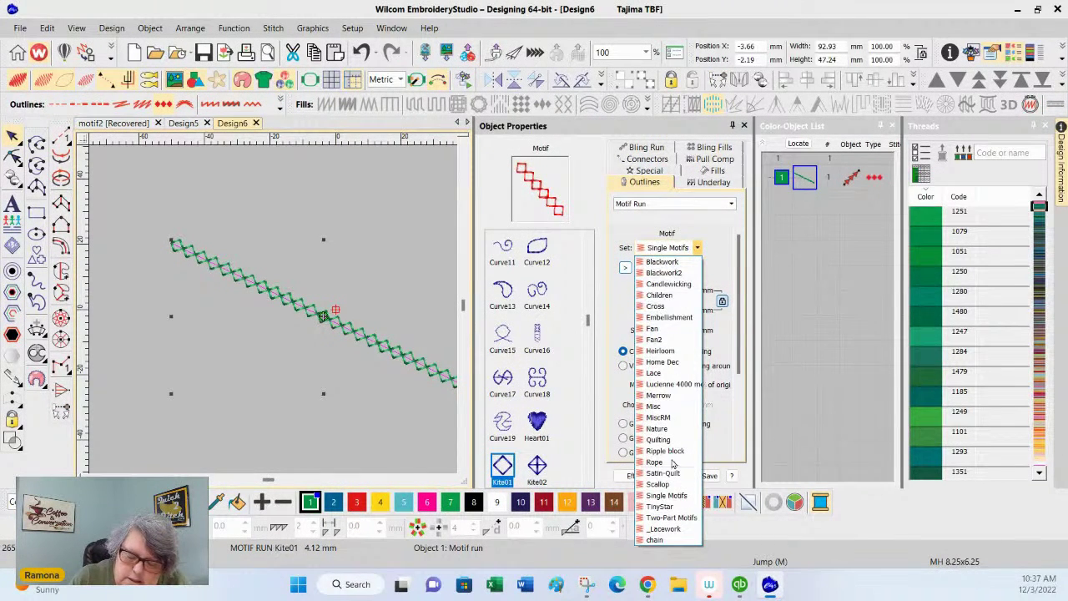
pyautogui.click(666, 419)
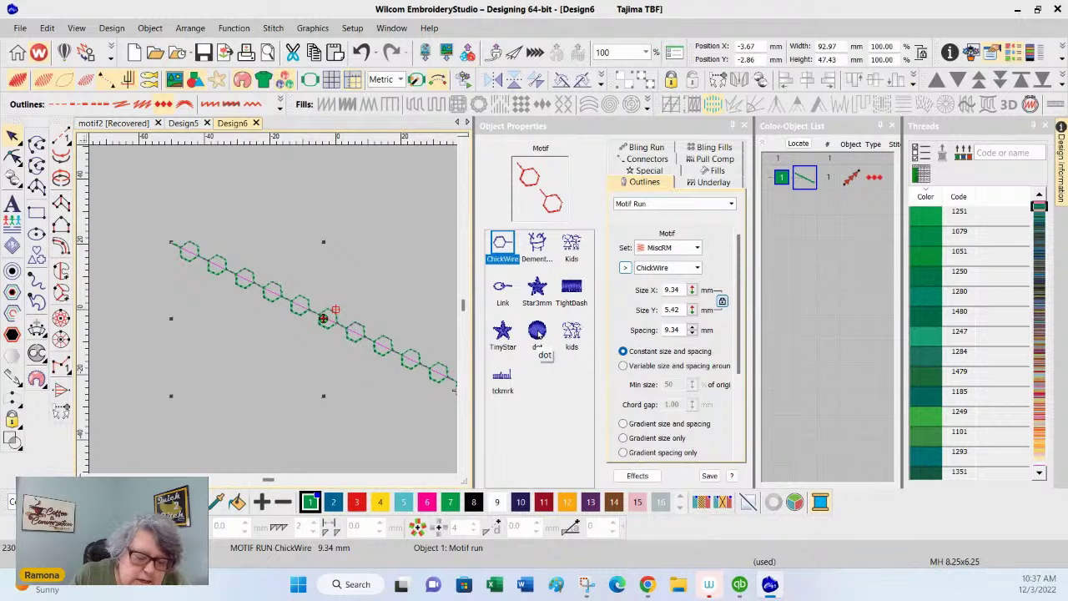
pyautogui.click(536, 331)
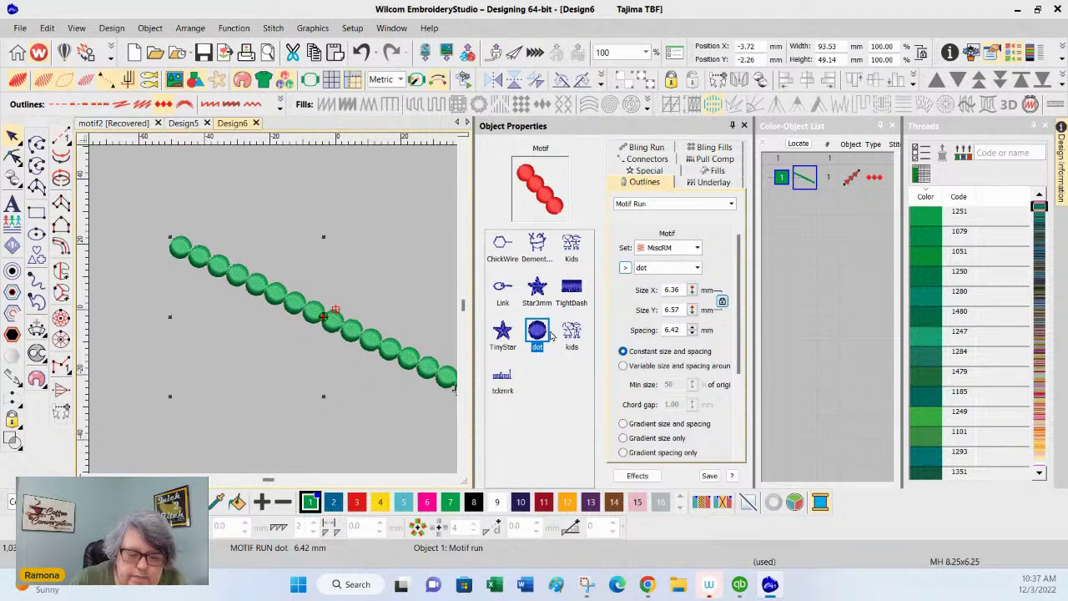
# - Examine the joins between the dots at 300% and 500% zoom, switching off TrueView and stitches to leave outlines and needle points
pyautogui.click(646, 52)
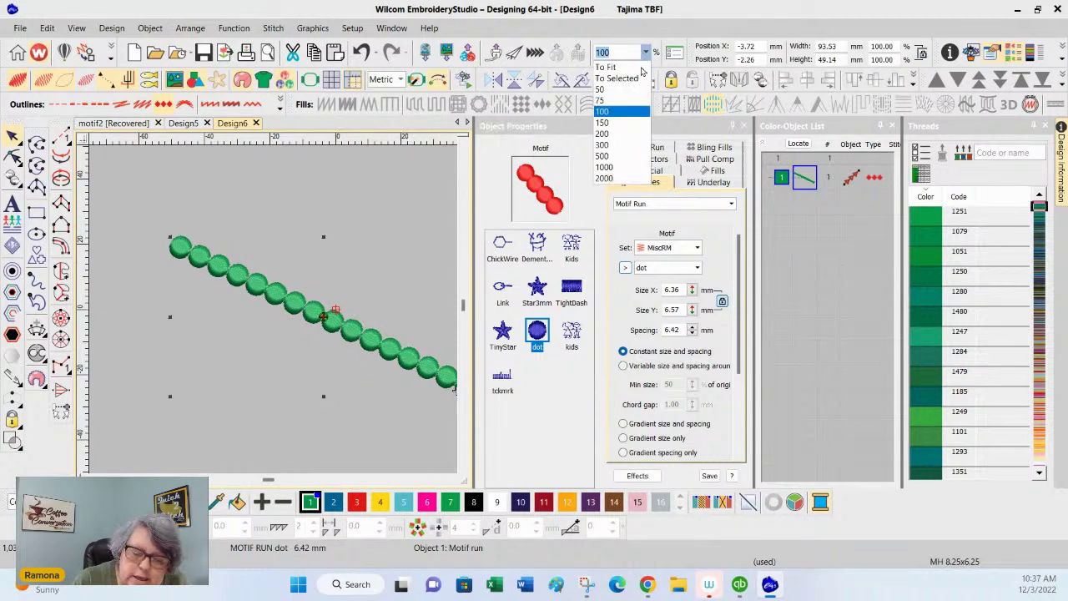
pyautogui.click(614, 145)
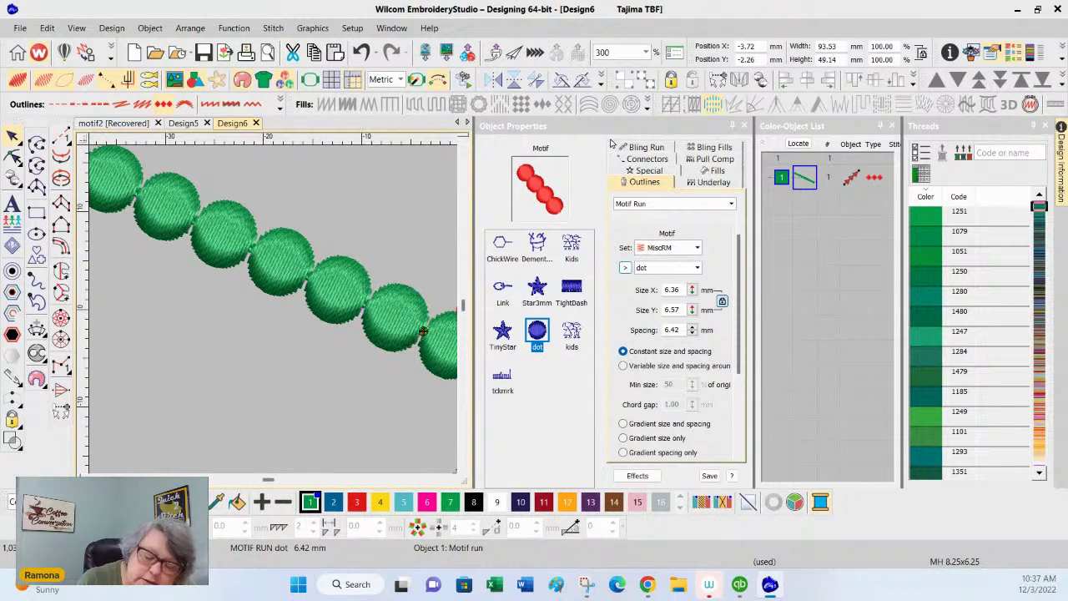
pyautogui.click(19, 79)
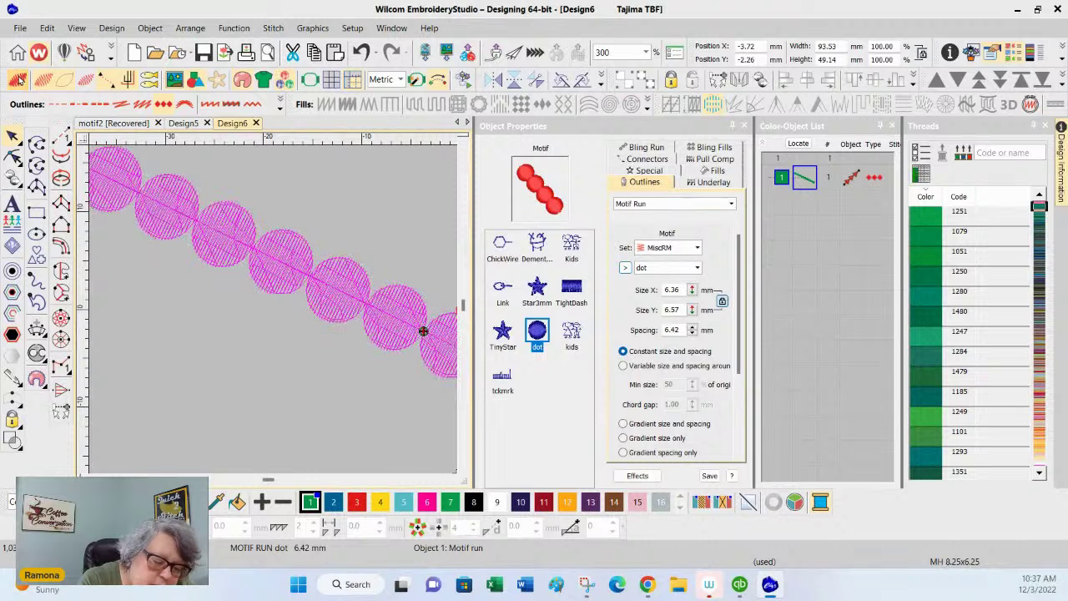
pyautogui.click(42, 80)
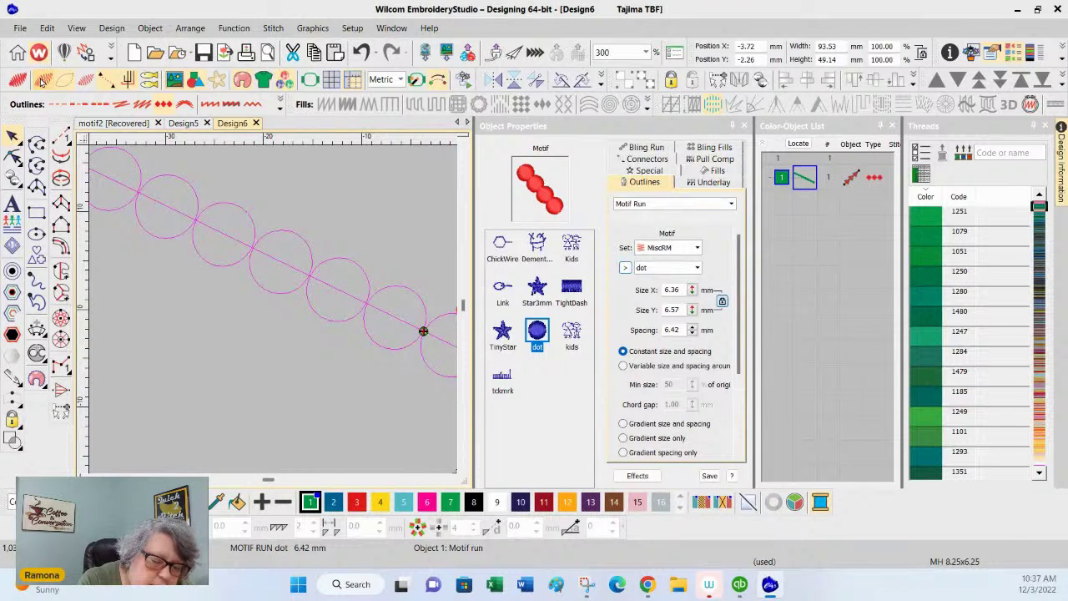
pyautogui.click(68, 84)
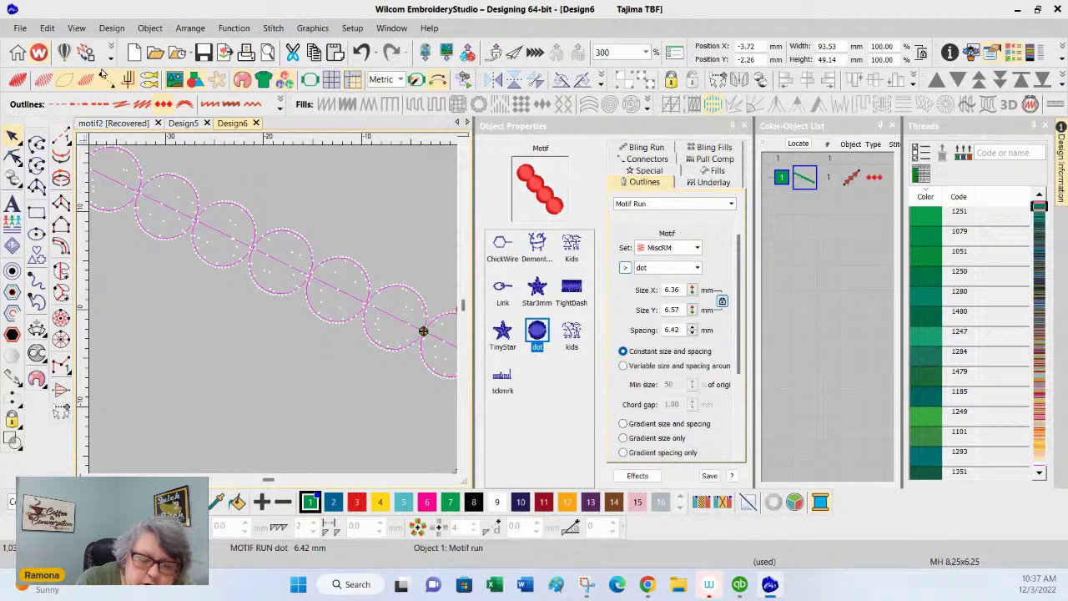
pyautogui.click(647, 53)
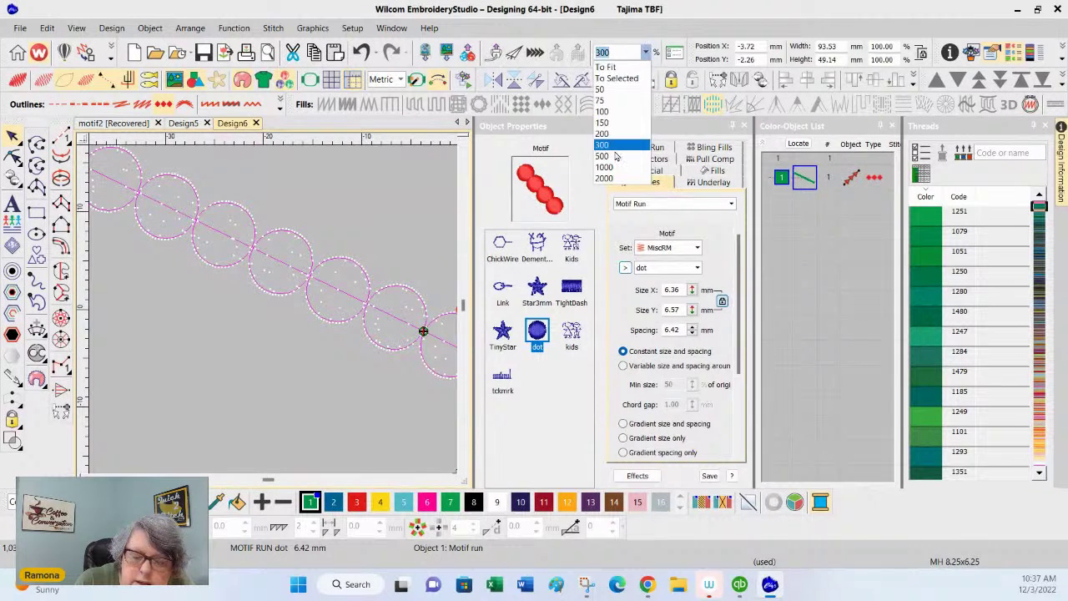
pyautogui.click(619, 154)
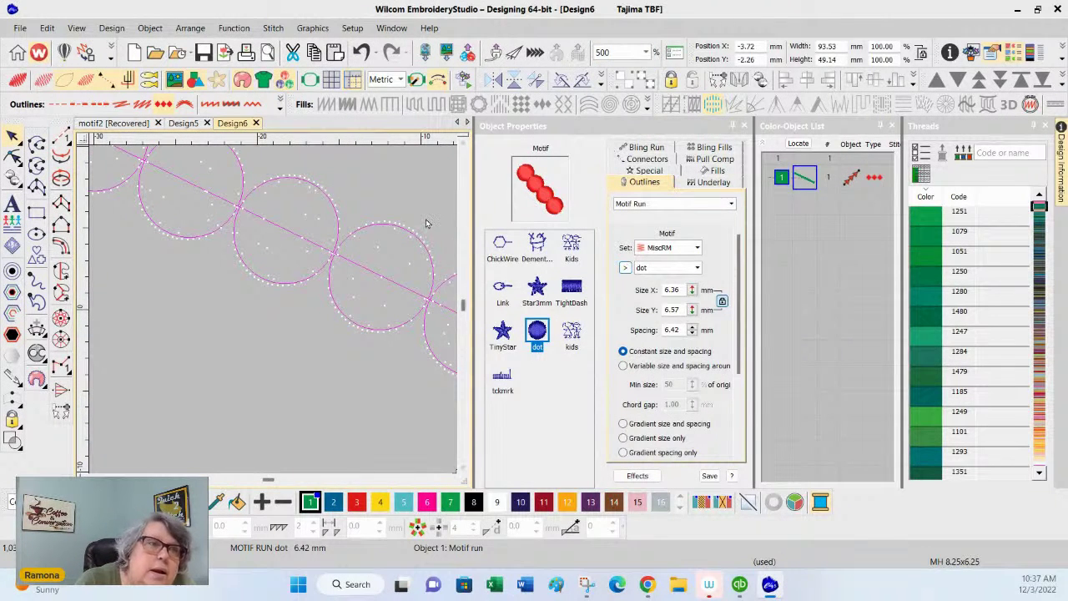
# - Simulate the dot run's stitching in the Stitch Player, scrubbing from the start into the second dot to check the stitch path
pyautogui.click(465, 145)
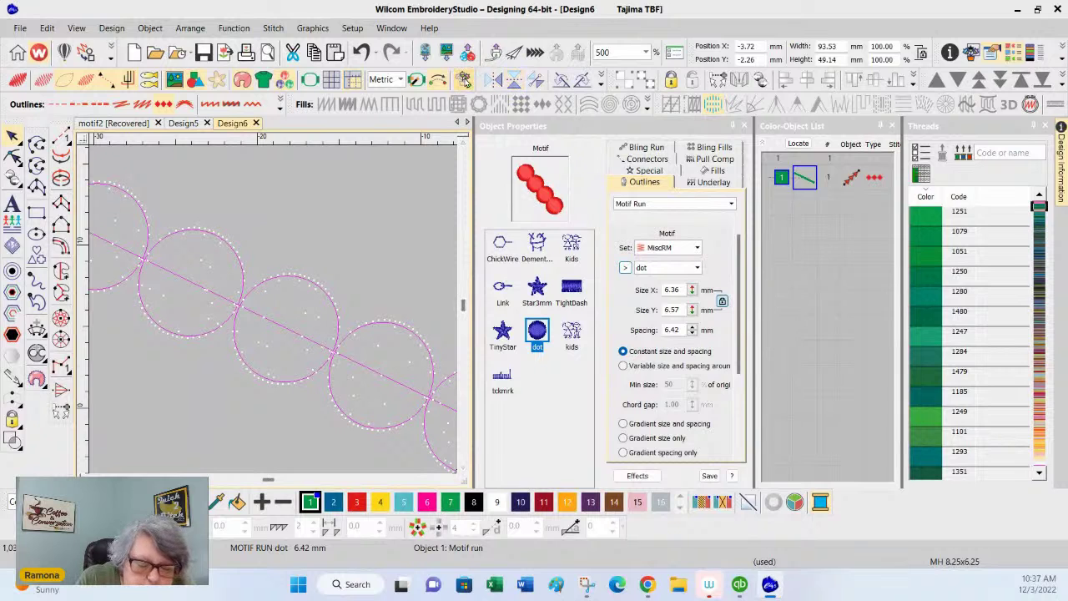
pyautogui.click(464, 78)
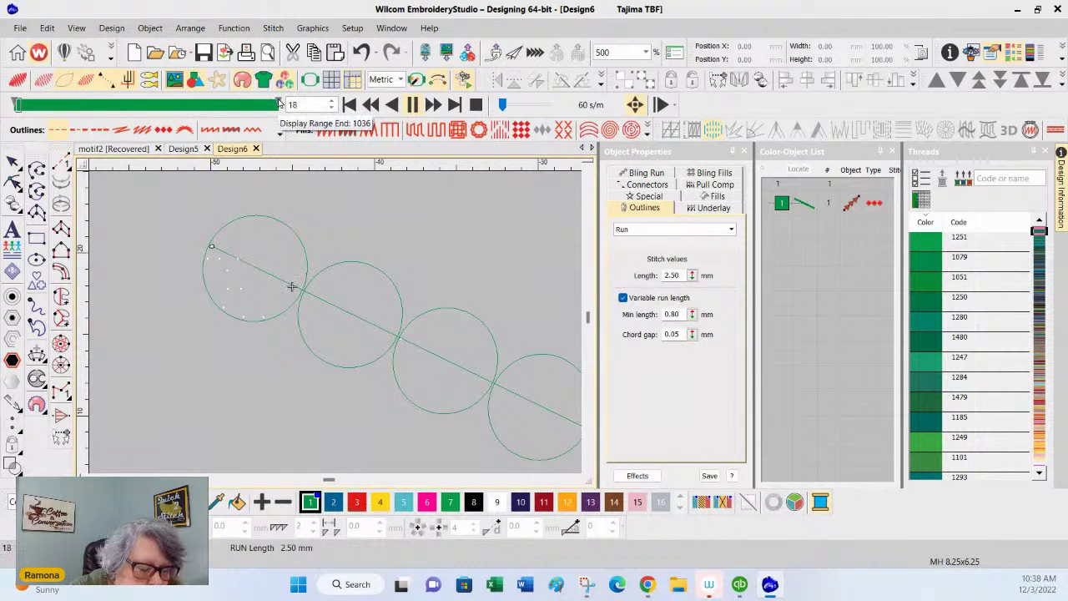
pyautogui.moveTo(19, 104); pyautogui.dragTo(6, 102)
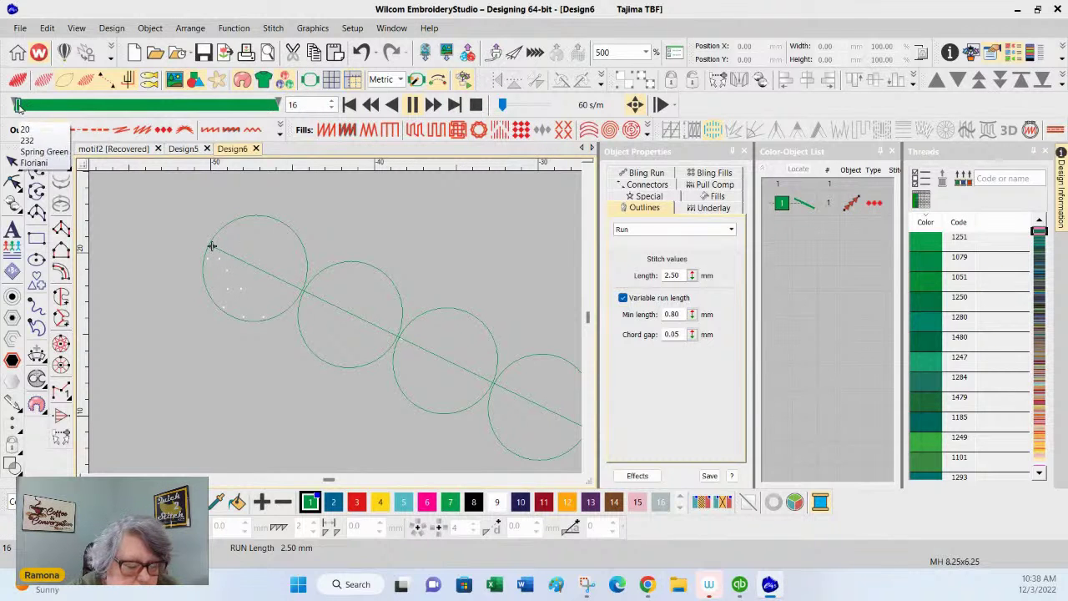
pyautogui.moveTo(18, 104); pyautogui.dragTo(35, 106)
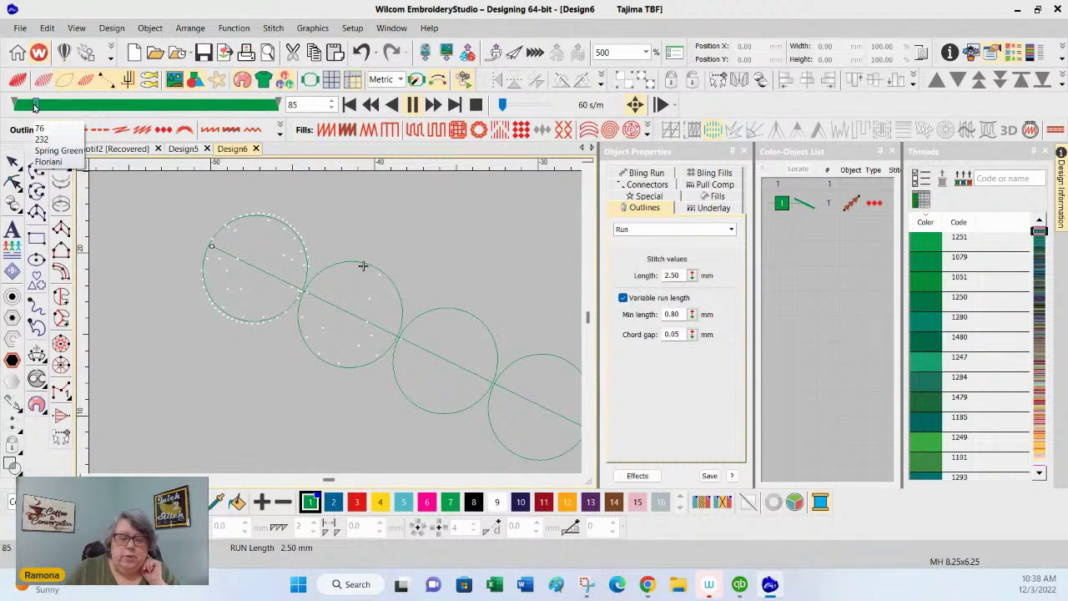